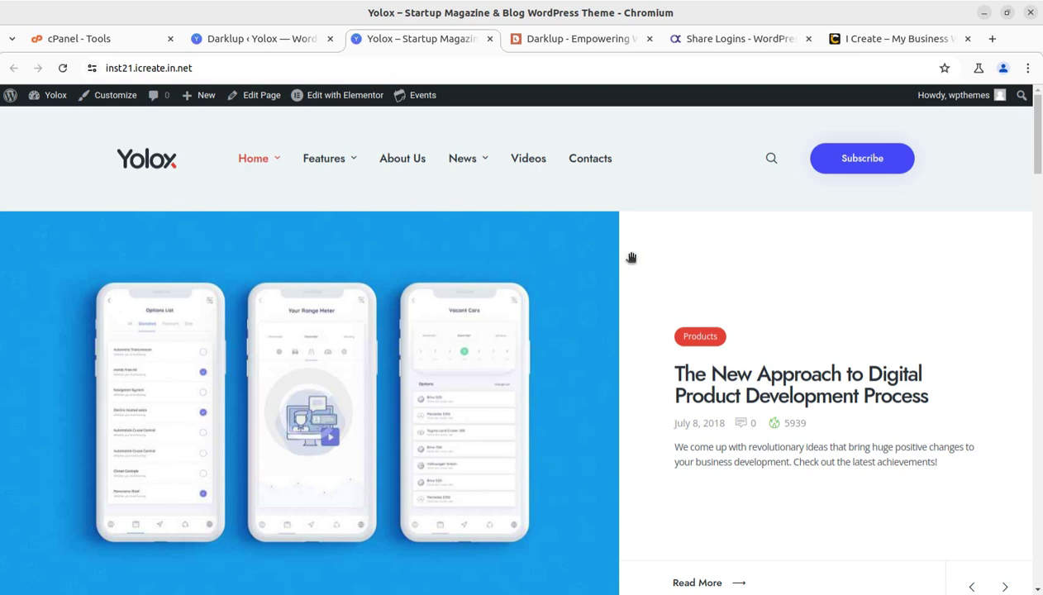
- Scroll the Yolox homepage to Popular Posts, return to the top, then switch to the darklup.com tab
{"action": "scroll", "coordinate": [636, 259], "scroll_direction": "down", "scroll_amount": 4}
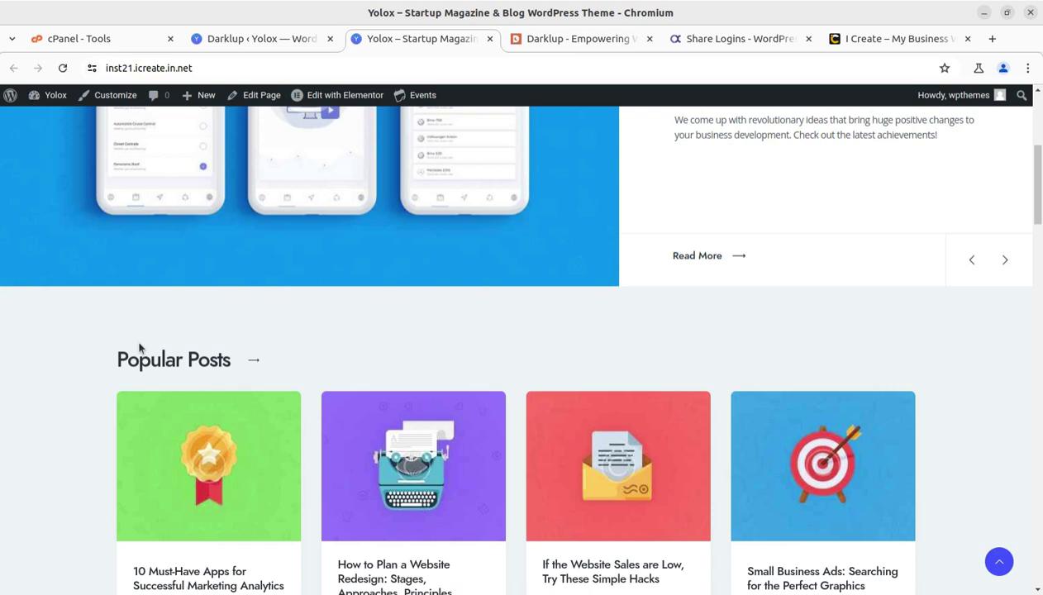
{"action": "scroll", "coordinate": [732, 369], "scroll_direction": "down", "scroll_amount": 1}
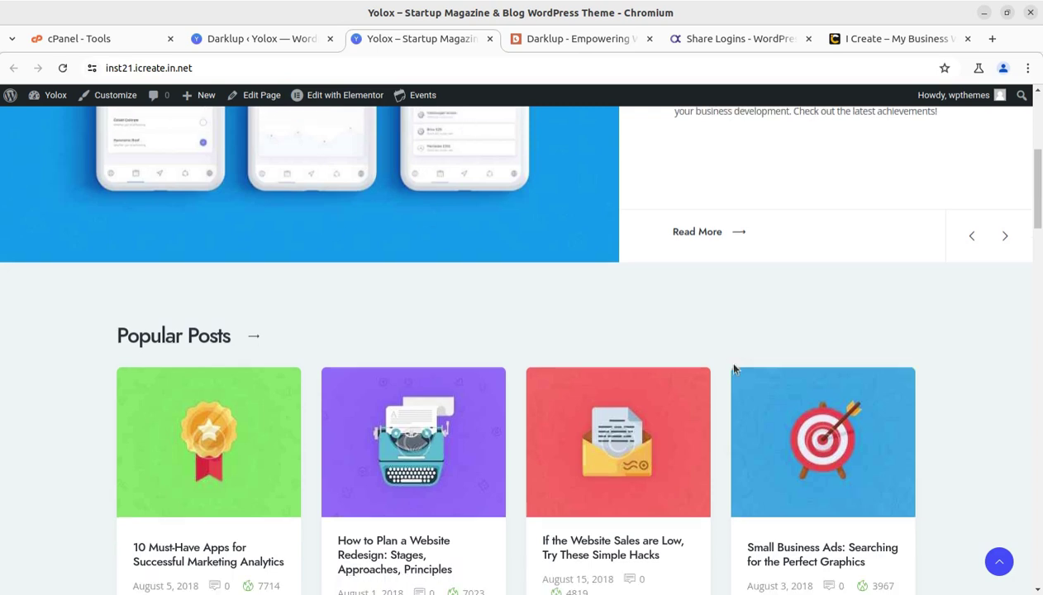
{"action": "scroll", "coordinate": [732, 370], "scroll_direction": "down", "scroll_amount": 3}
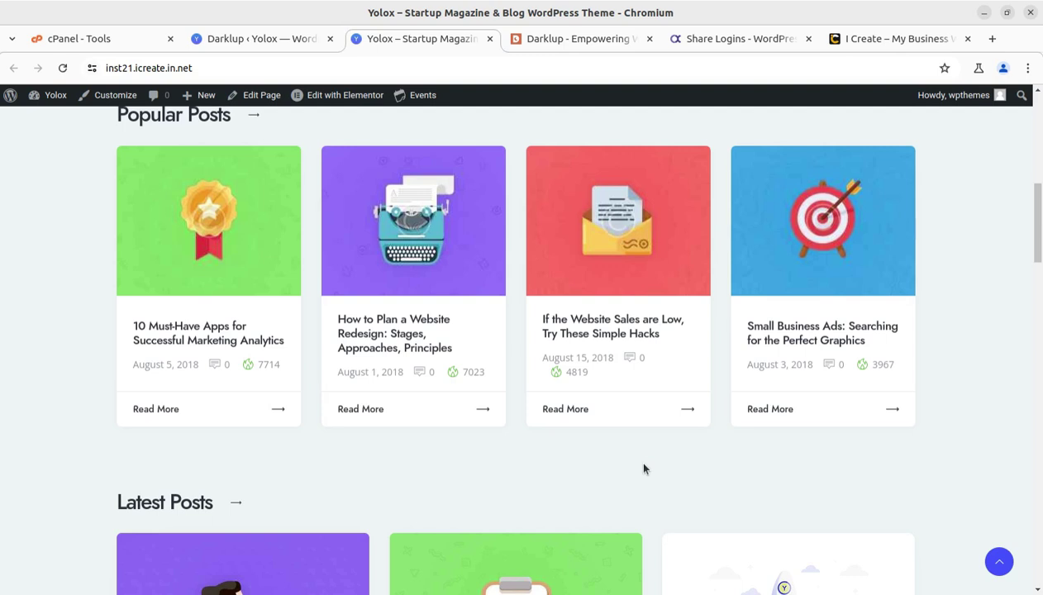
{"action": "key", "text": "Home"}
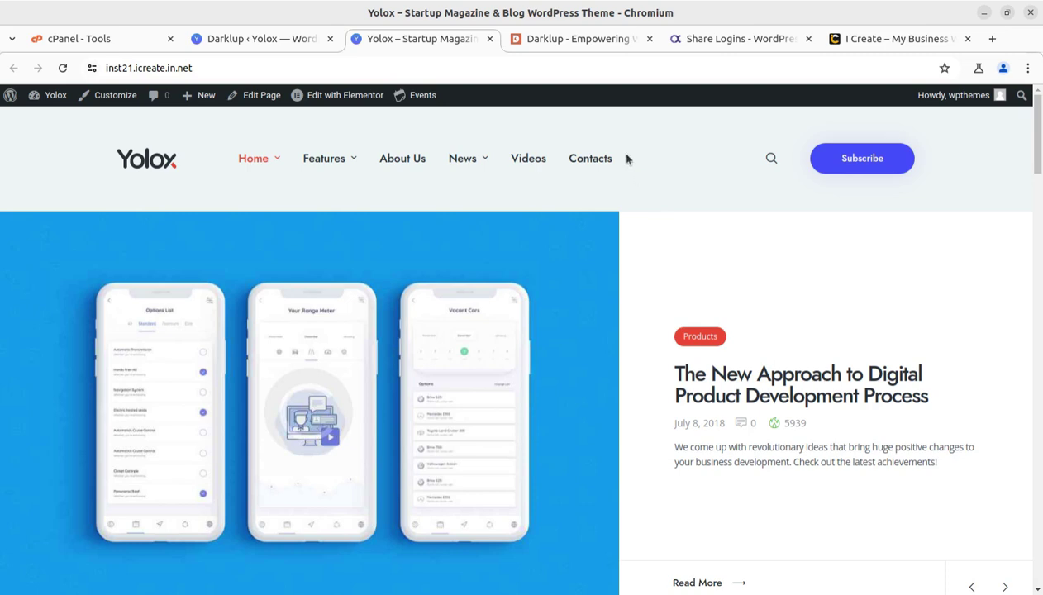
{"action": "left_click", "coordinate": [556, 38]}
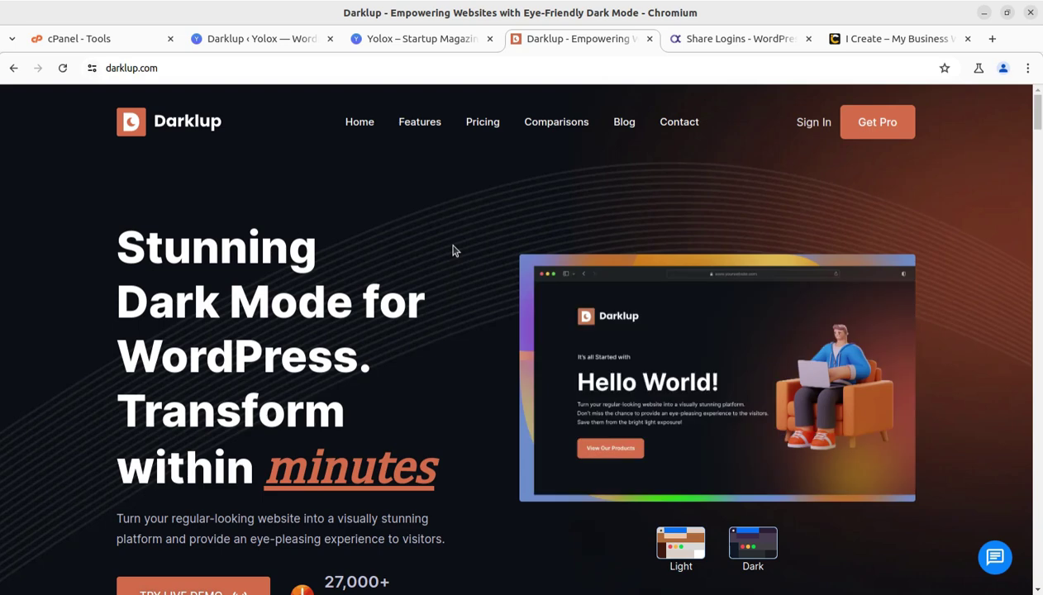
- Scroll darklup.com past the hero and logo strip to the 'Let's Reduce the Effect of Blue Light!' section
{"action": "scroll", "coordinate": [435, 376], "scroll_direction": "down", "scroll_amount": 2}
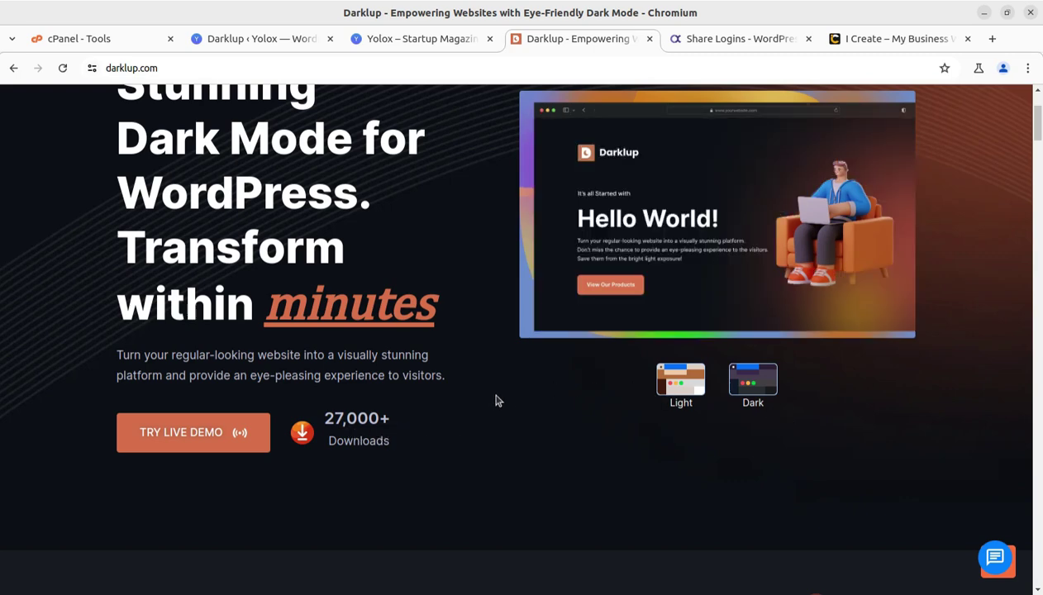
{"action": "scroll", "coordinate": [445, 363], "scroll_direction": "up", "scroll_amount": 3}
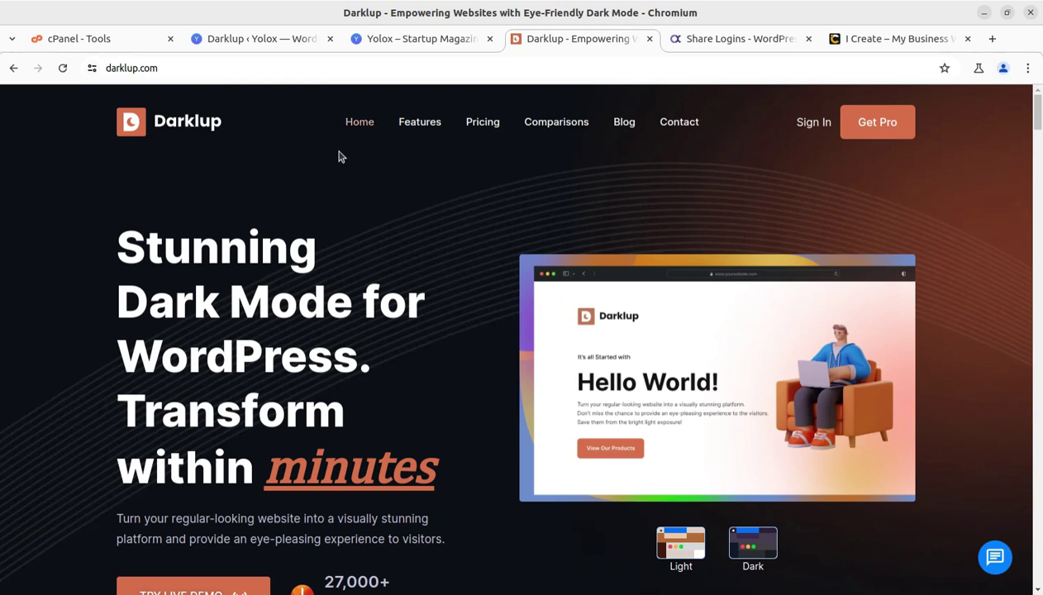
{"action": "scroll", "coordinate": [485, 351], "scroll_direction": "down", "scroll_amount": 1}
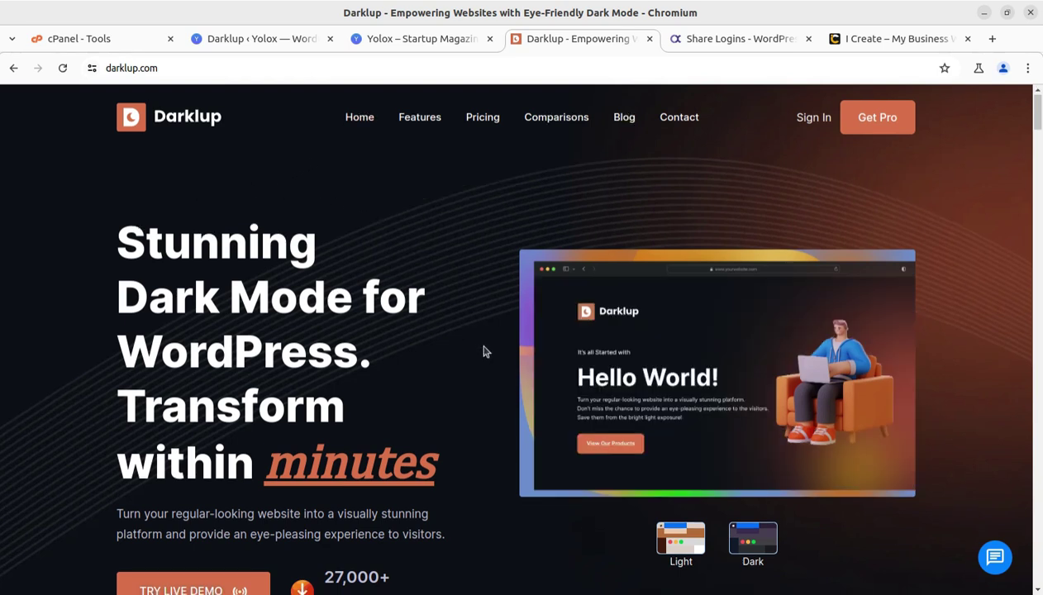
{"action": "scroll", "coordinate": [485, 351], "scroll_direction": "down", "scroll_amount": 2}
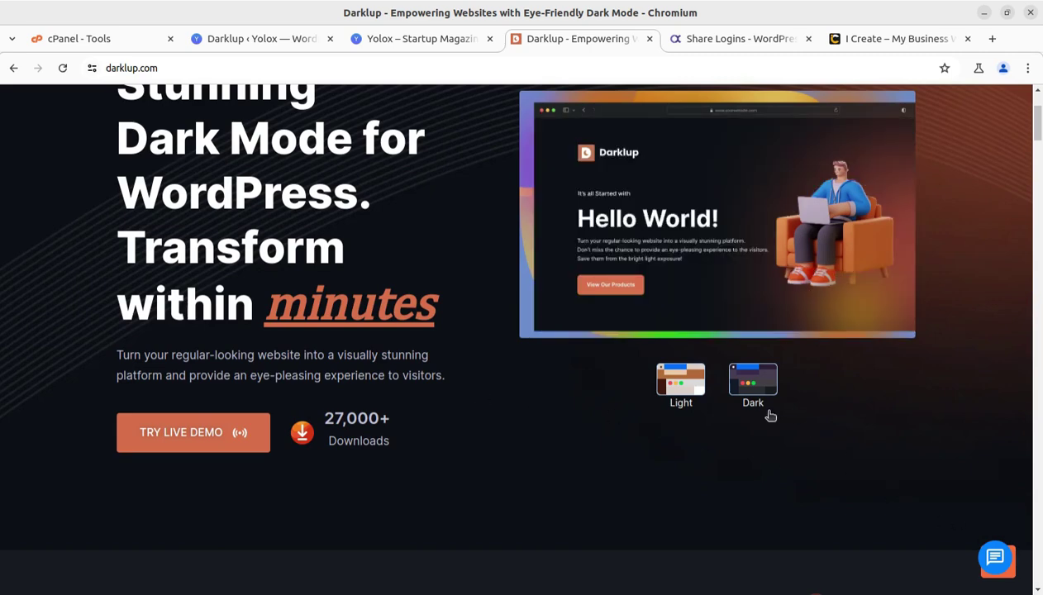
{"action": "scroll", "coordinate": [768, 416], "scroll_direction": "down", "scroll_amount": 3}
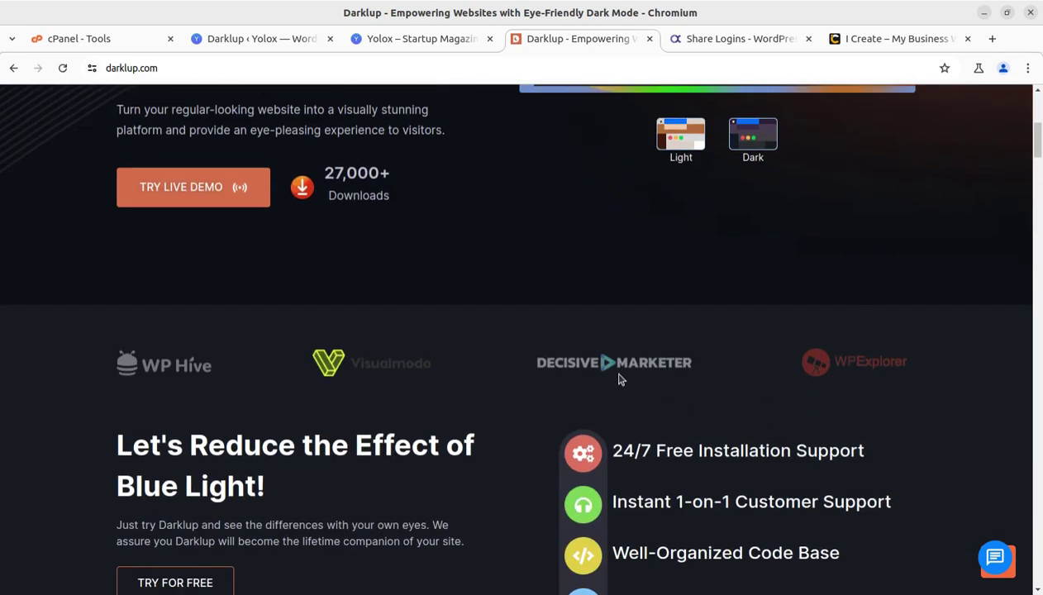
{"action": "scroll", "coordinate": [524, 277], "scroll_direction": "down", "scroll_amount": 1}
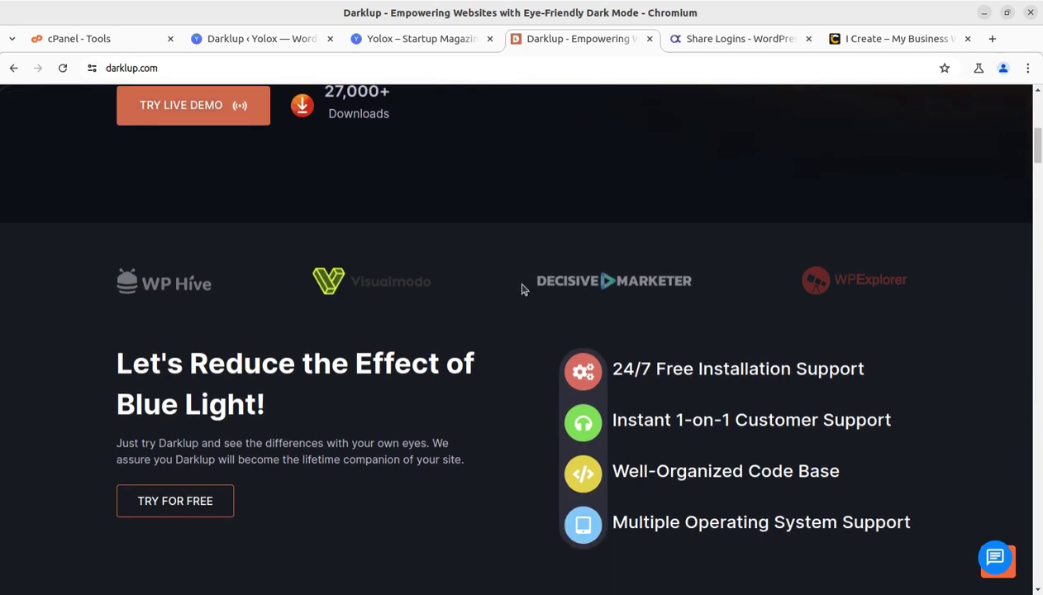
{"action": "scroll", "coordinate": [698, 390], "scroll_direction": "down", "scroll_amount": 1}
- Scroll through 'Why is Darklup Better than Others?' to the Ready Dark Color Scheme, 15+ Floating Switches and Time Based cards
{"action": "scroll", "coordinate": [706, 393], "scroll_direction": "down", "scroll_amount": 6}
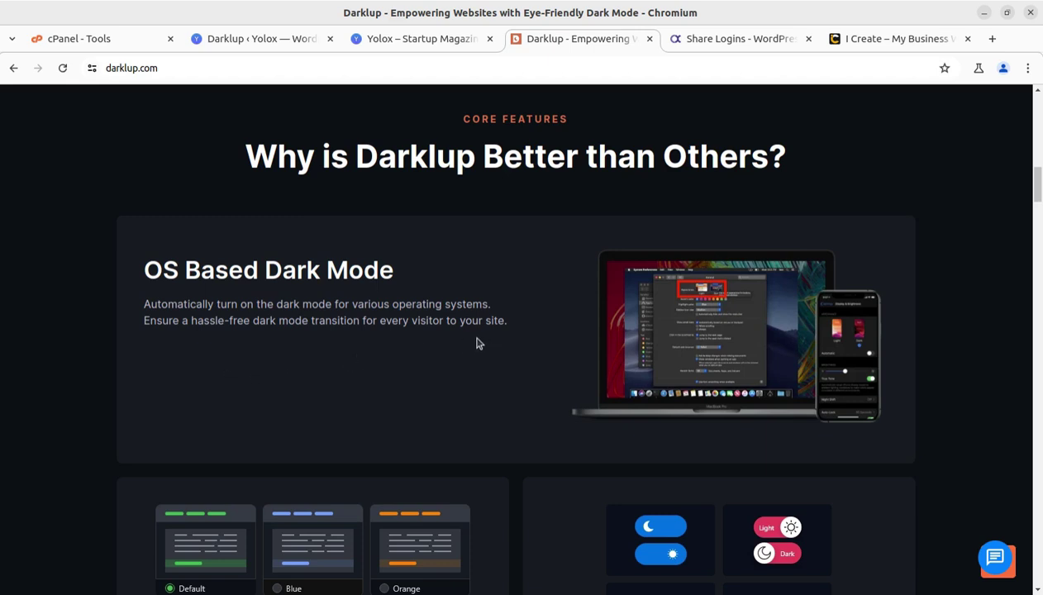
{"action": "scroll", "coordinate": [476, 343], "scroll_direction": "down", "scroll_amount": 4}
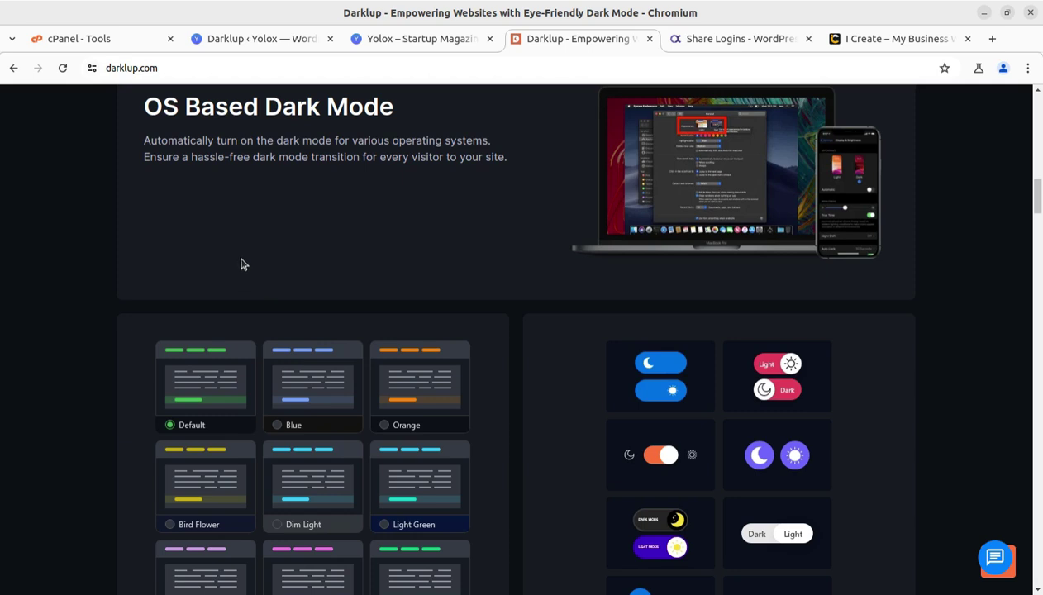
{"action": "scroll", "coordinate": [473, 406], "scroll_direction": "down", "scroll_amount": 1}
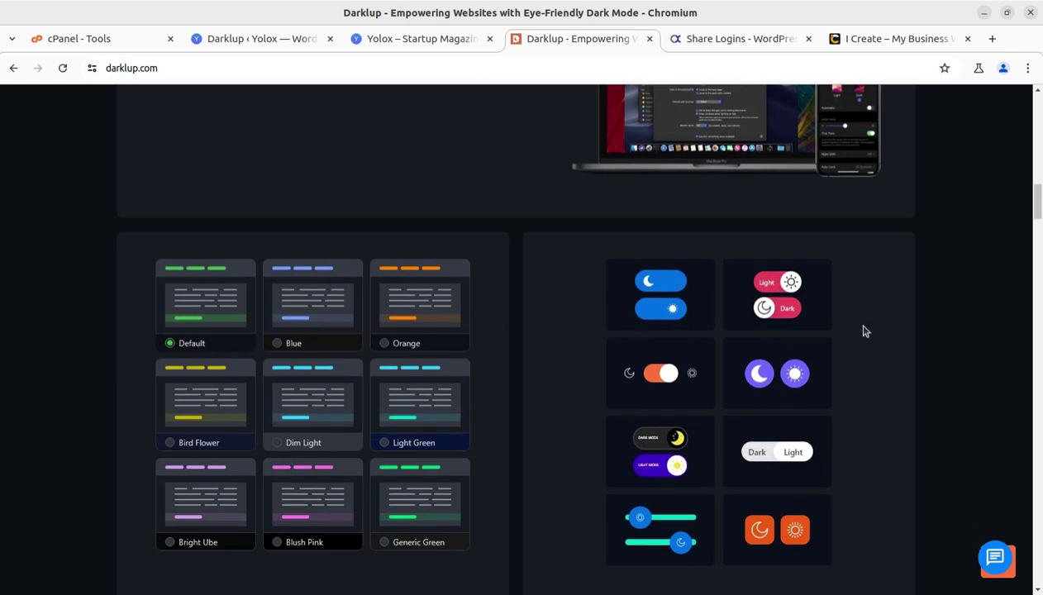
{"action": "scroll", "coordinate": [793, 378], "scroll_direction": "down", "scroll_amount": 2}
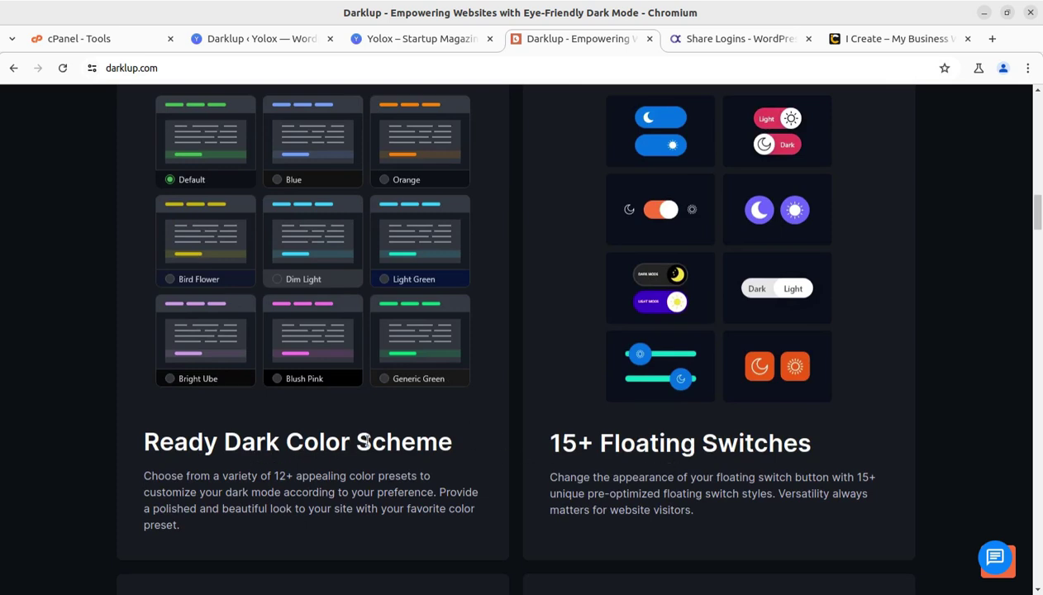
{"action": "scroll", "coordinate": [366, 442], "scroll_direction": "down", "scroll_amount": 3}
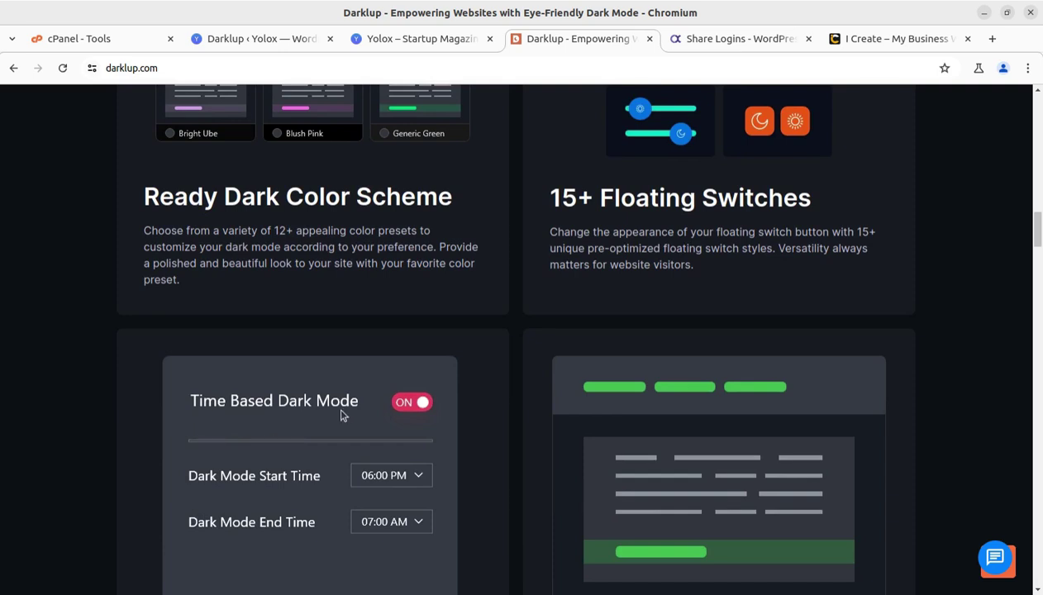
- Scroll past the Draggable Switch, Backend/Frontend and Define Custom Color cards, then back up to the 'Transform within minutes' hero
{"action": "scroll", "coordinate": [520, 427], "scroll_direction": "down", "scroll_amount": 1}
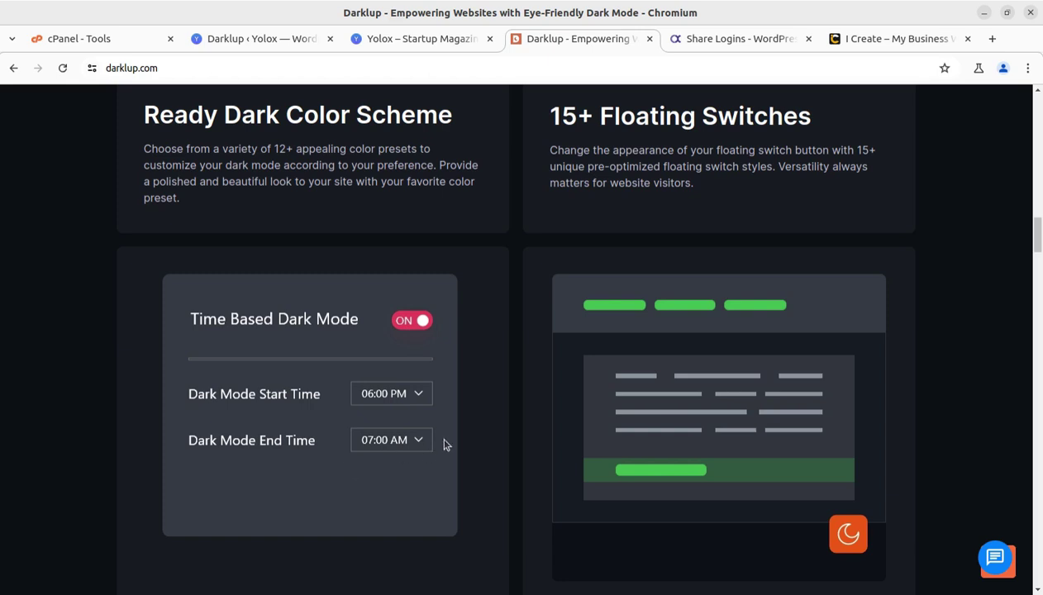
{"action": "scroll", "coordinate": [459, 451], "scroll_direction": "down", "scroll_amount": 3}
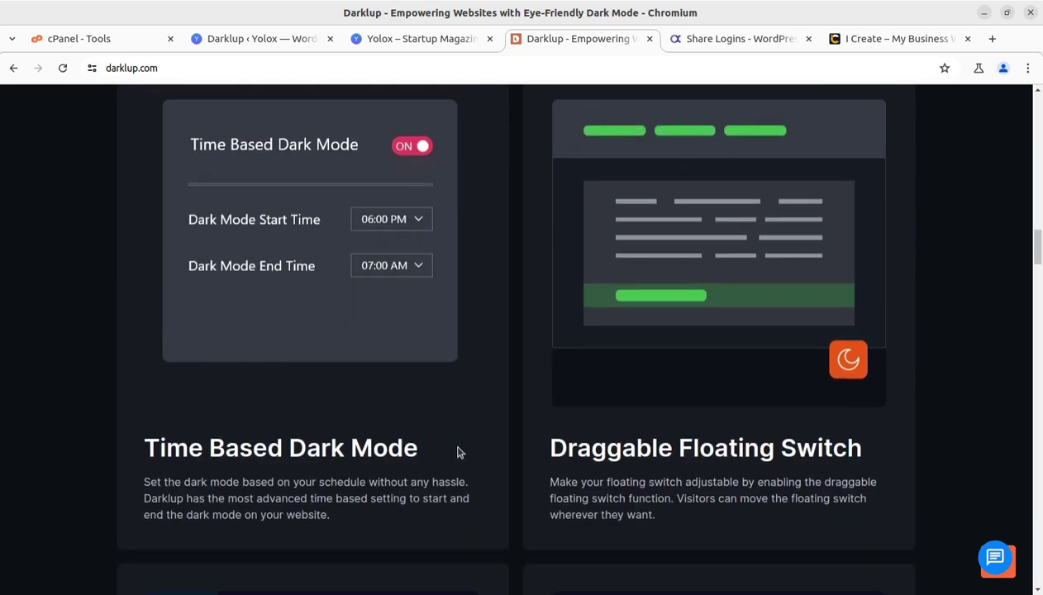
{"action": "scroll", "coordinate": [458, 450], "scroll_direction": "down", "scroll_amount": 1}
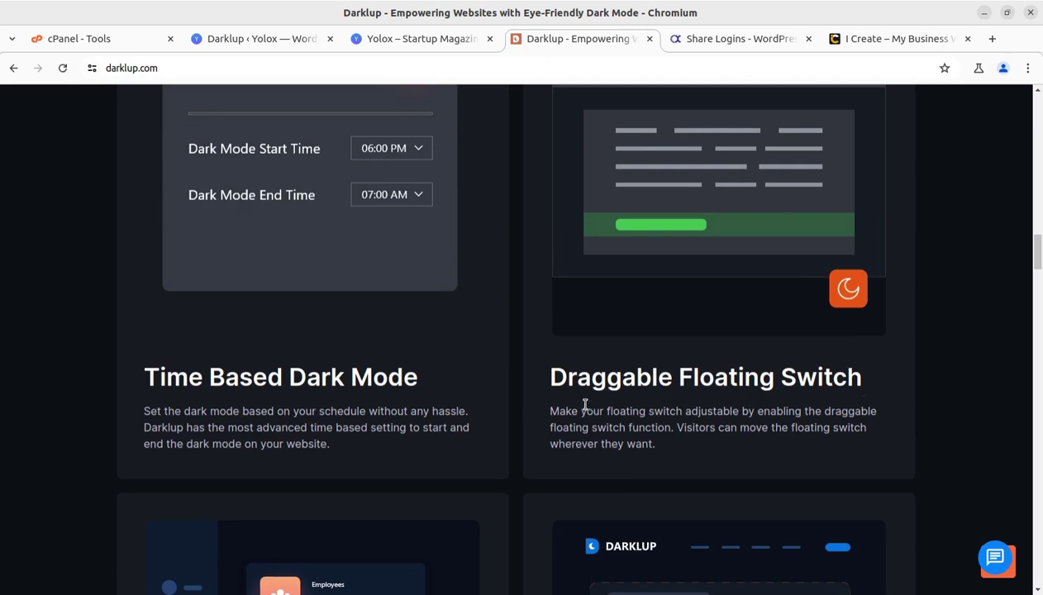
{"action": "scroll", "coordinate": [418, 410], "scroll_direction": "down", "scroll_amount": 1}
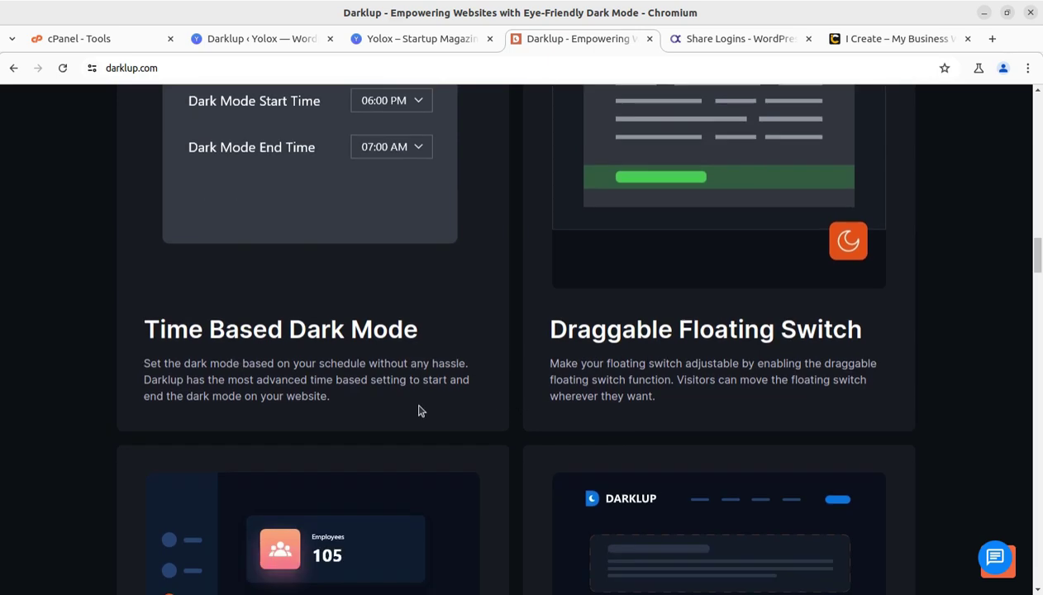
{"action": "scroll", "coordinate": [418, 410], "scroll_direction": "down", "scroll_amount": 4}
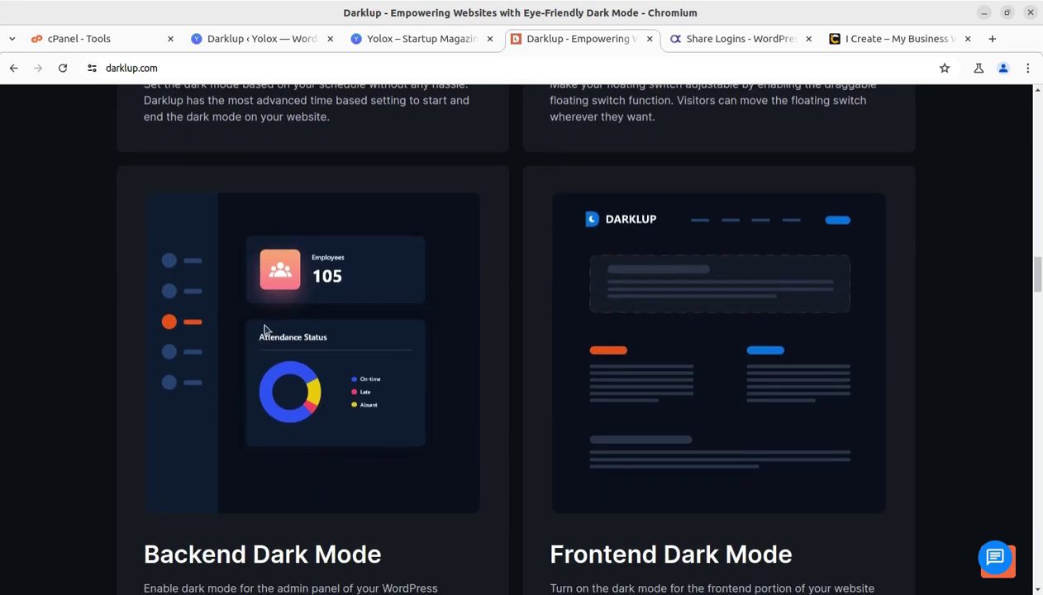
{"action": "scroll", "coordinate": [322, 380], "scroll_direction": "down", "scroll_amount": 2}
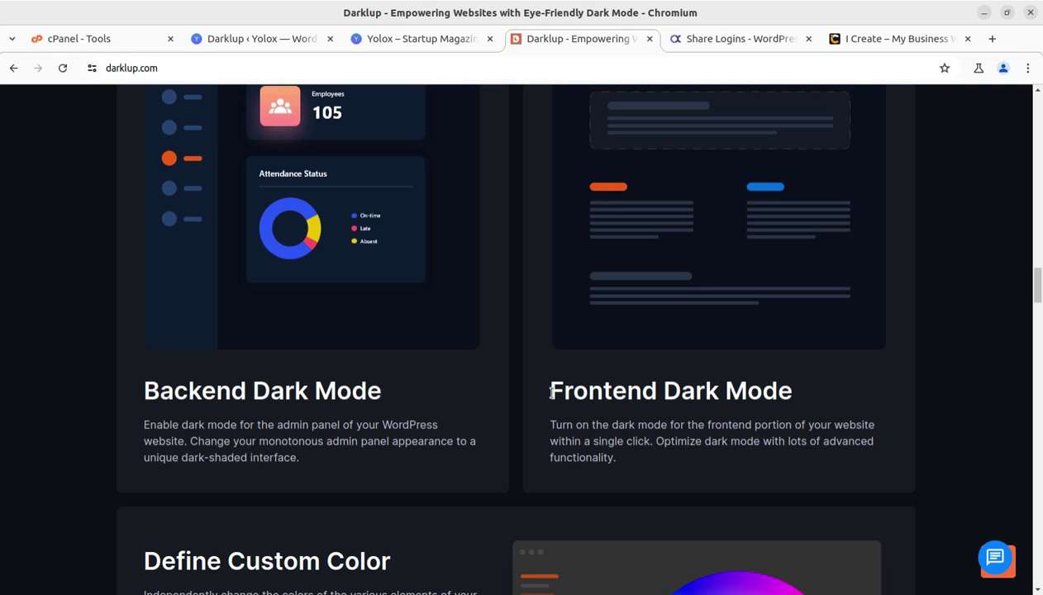
{"action": "scroll", "coordinate": [744, 409], "scroll_direction": "down", "scroll_amount": 3}
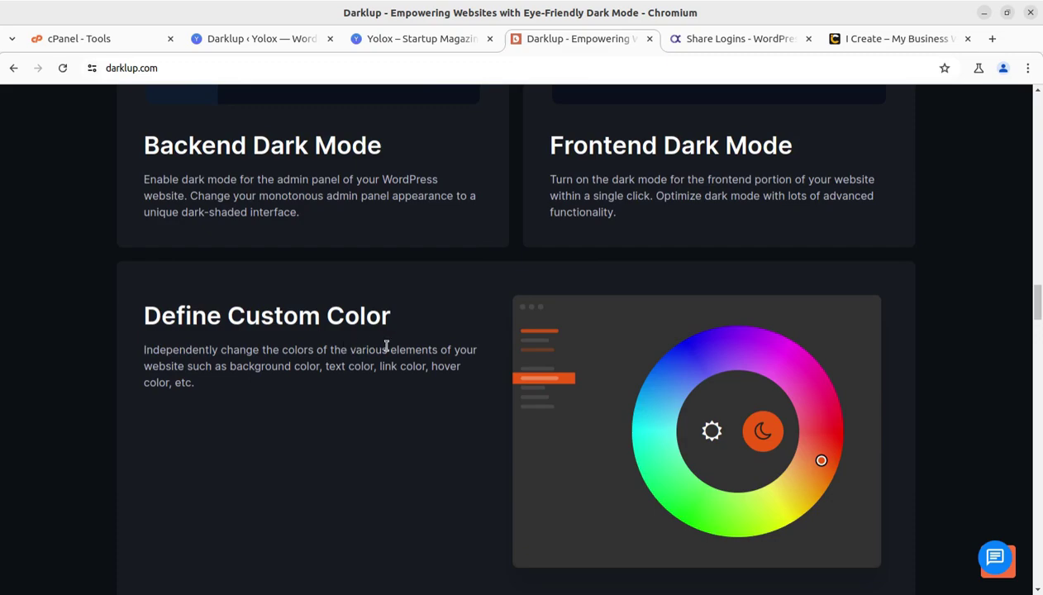
{"action": "scroll", "coordinate": [364, 364], "scroll_direction": "down", "scroll_amount": 7}
{"action": "scroll", "coordinate": [363, 364], "scroll_direction": "up", "scroll_amount": 15}
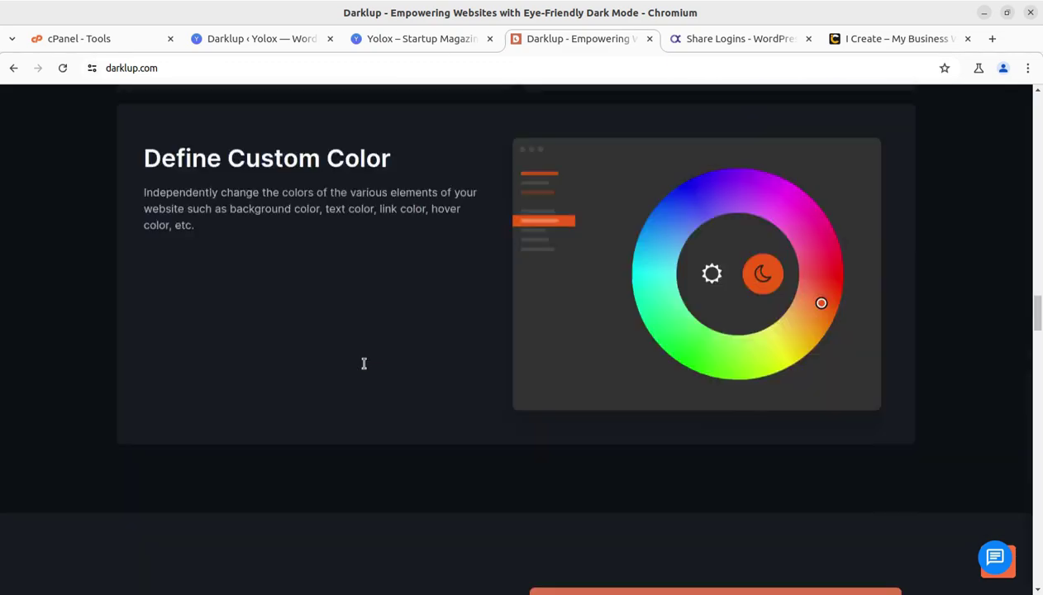
{"action": "scroll", "coordinate": [364, 364], "scroll_direction": "up", "scroll_amount": 20}
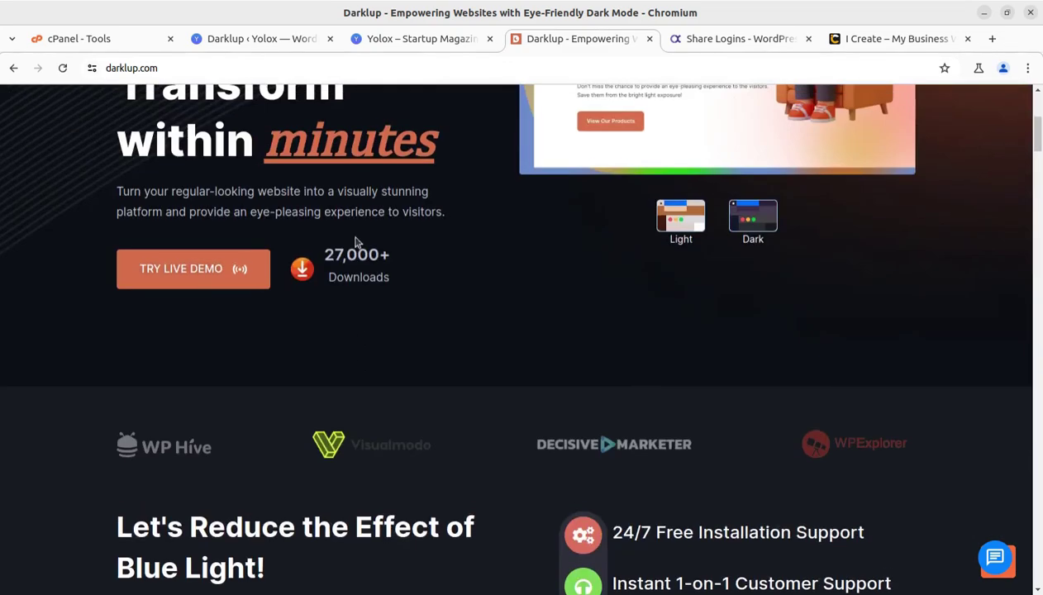
- Return to the Yolox tab, reload the homepage and try the floating dark-mode toggle on and off
{"action": "left_click", "coordinate": [408, 41]}
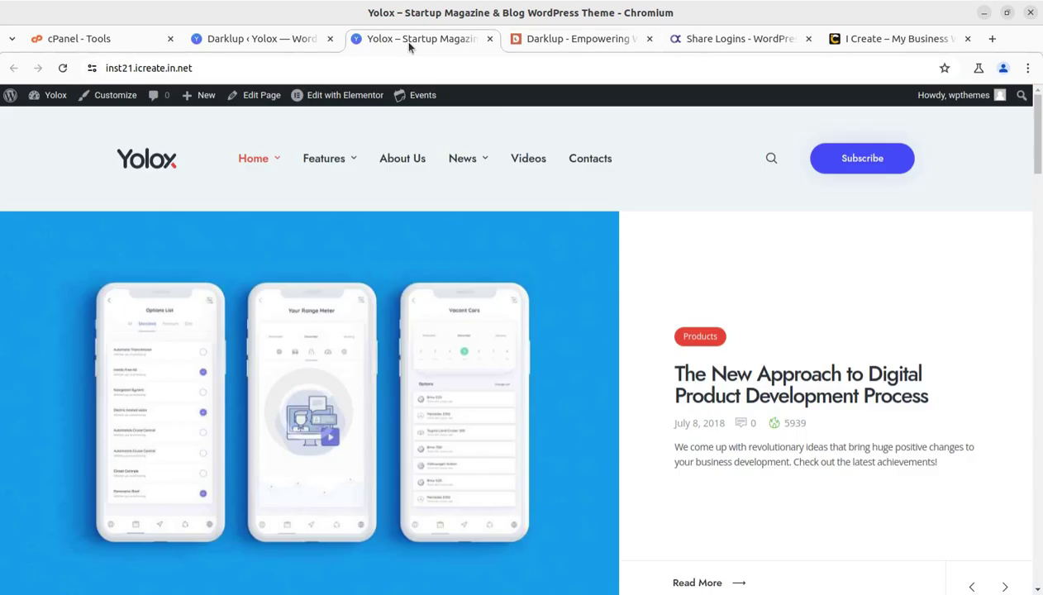
{"action": "left_click", "coordinate": [65, 68]}
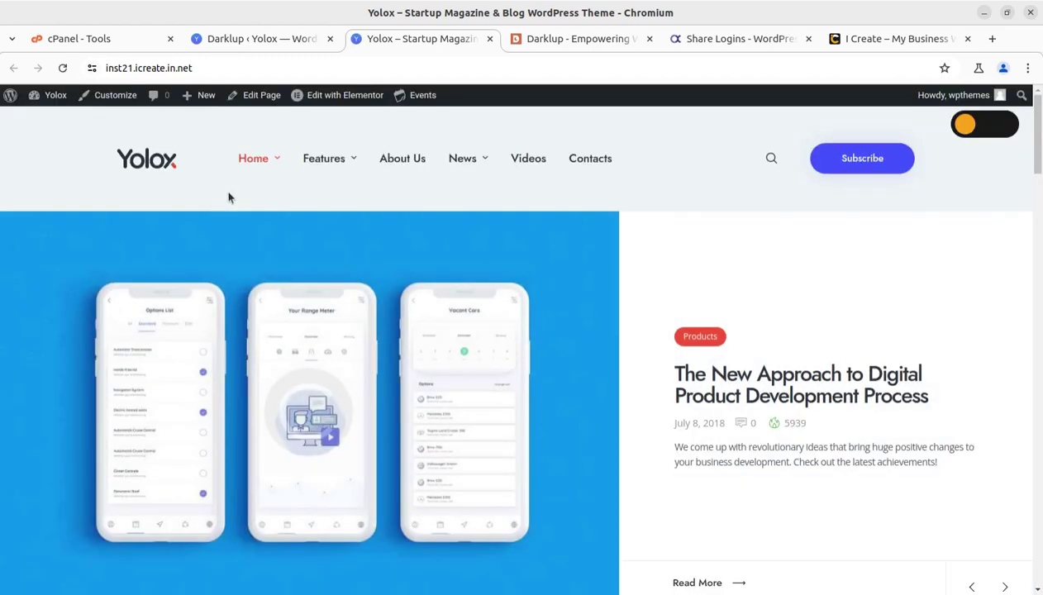
{"action": "left_click", "coordinate": [980, 132]}
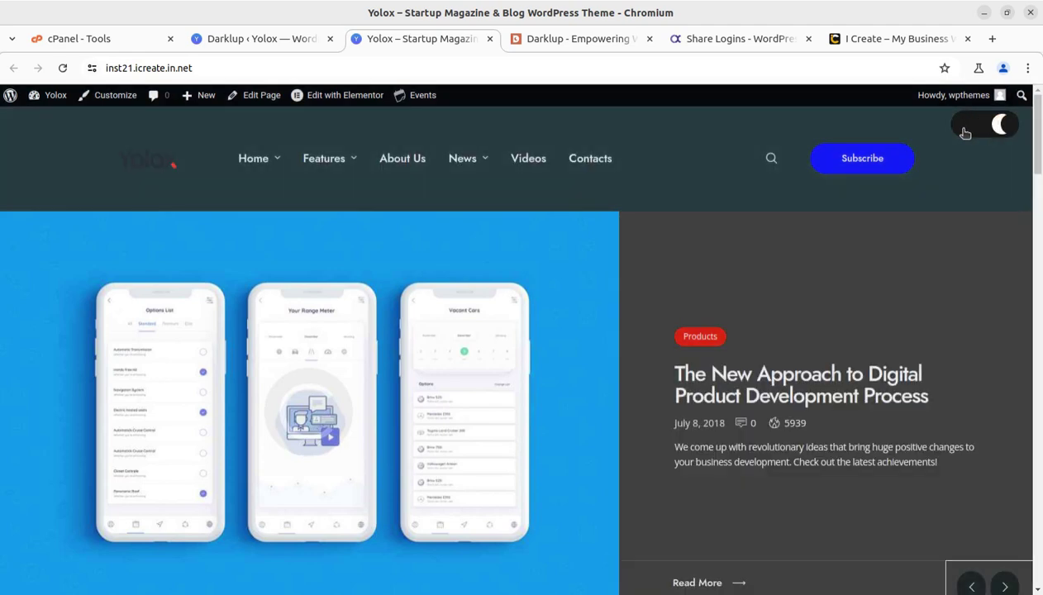
{"action": "left_click", "coordinate": [965, 133]}
{"action": "left_click", "coordinate": [979, 131]}
- Keep toggling the floating switch between dark and light, leaving the homepage in light mode at the top
{"action": "left_click", "coordinate": [977, 132]}
{"action": "left_click", "coordinate": [990, 131]}
{"action": "scroll", "coordinate": [562, 270], "scroll_direction": "down", "scroll_amount": 4}
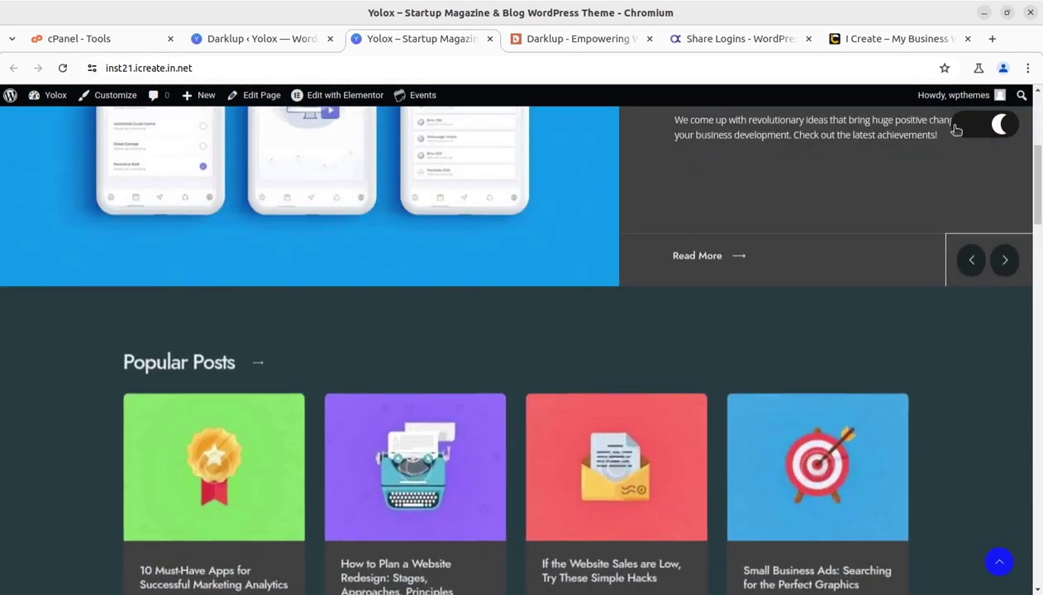
{"action": "left_click", "coordinate": [958, 128]}
{"action": "left_click", "coordinate": [997, 132]}
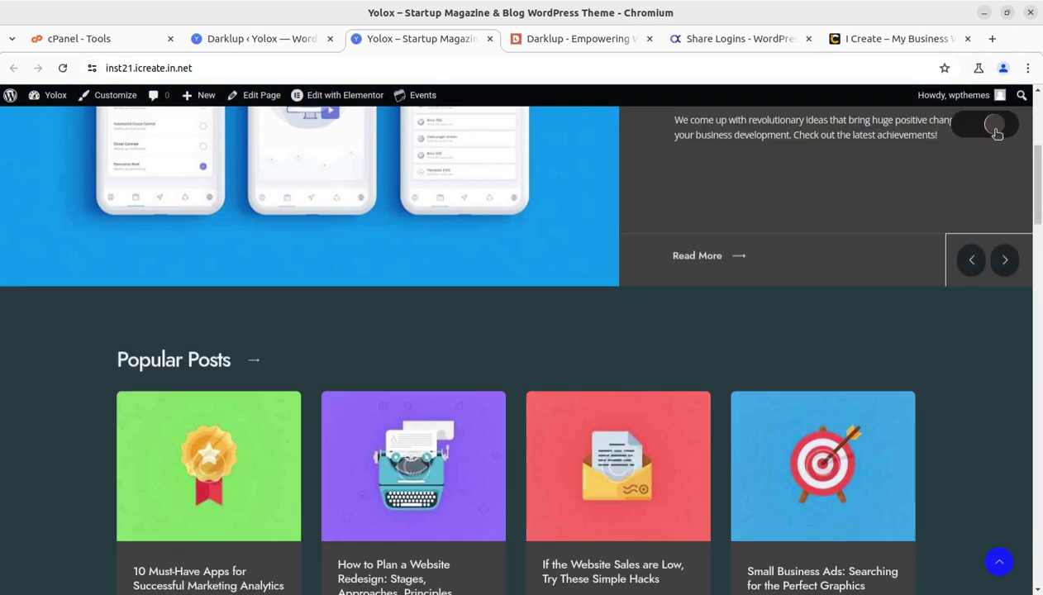
{"action": "left_click", "coordinate": [954, 131]}
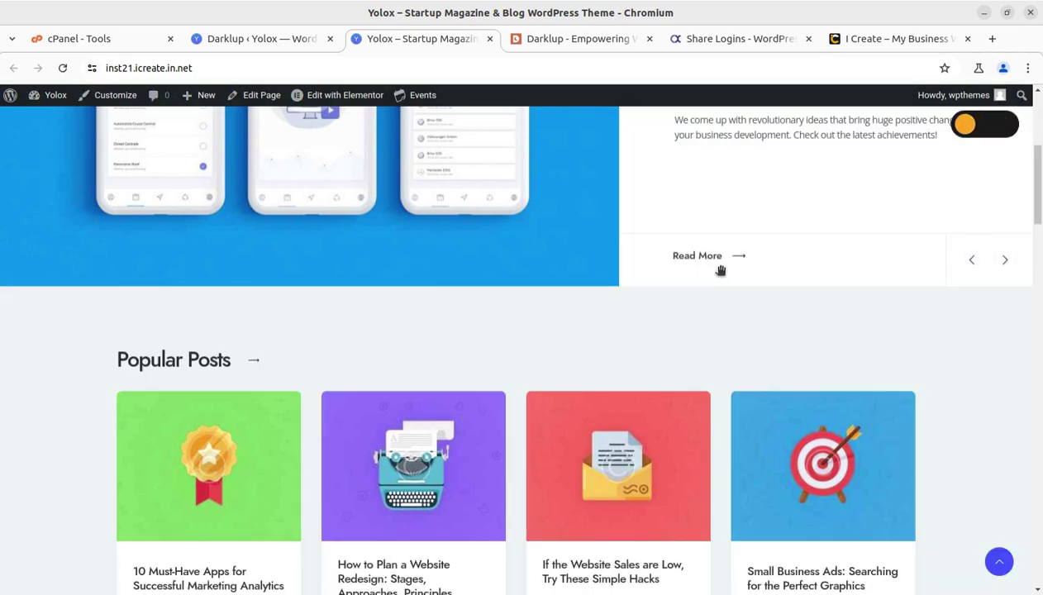
{"action": "scroll", "coordinate": [719, 270], "scroll_direction": "up", "scroll_amount": 4}
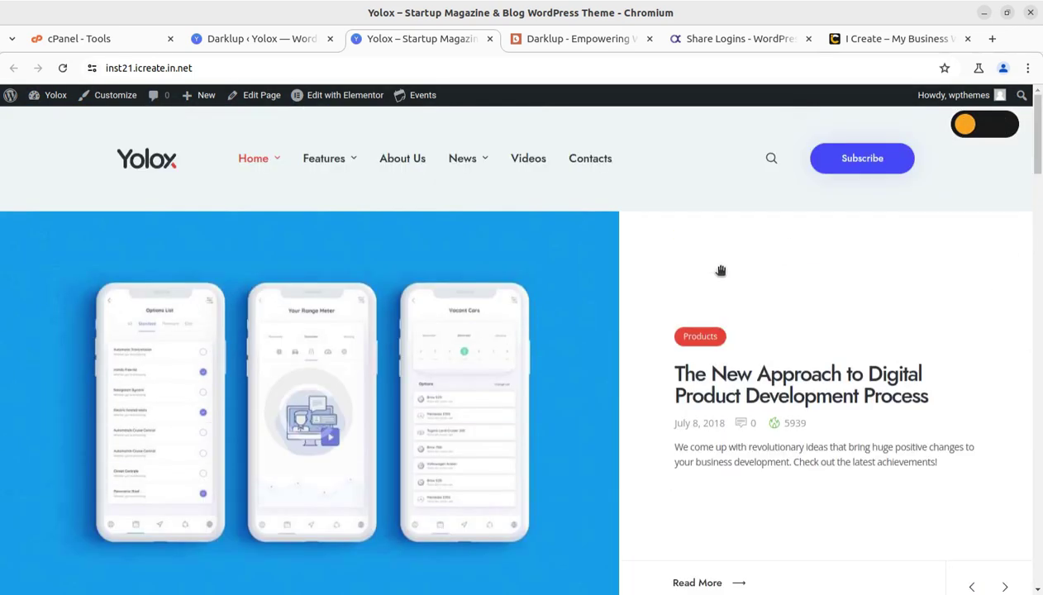
- From the Darklup admin tab, go to Plugins > Installed Plugins in the sidebar
{"action": "left_click", "coordinate": [250, 39]}
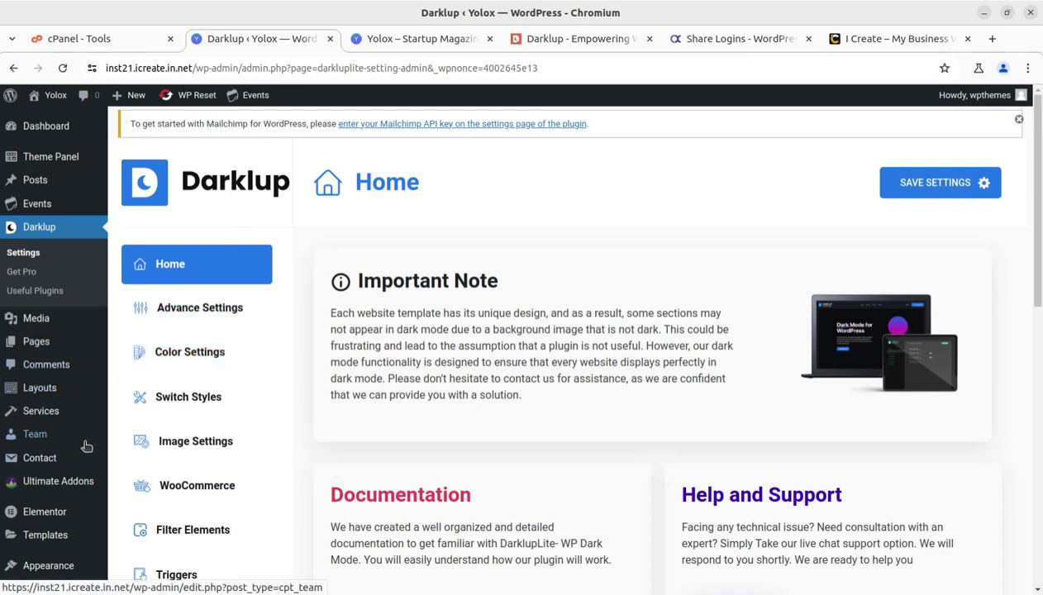
{"action": "scroll", "coordinate": [74, 462], "scroll_direction": "down", "scroll_amount": 2}
{"action": "mouse_move", "coordinate": [57, 508]}
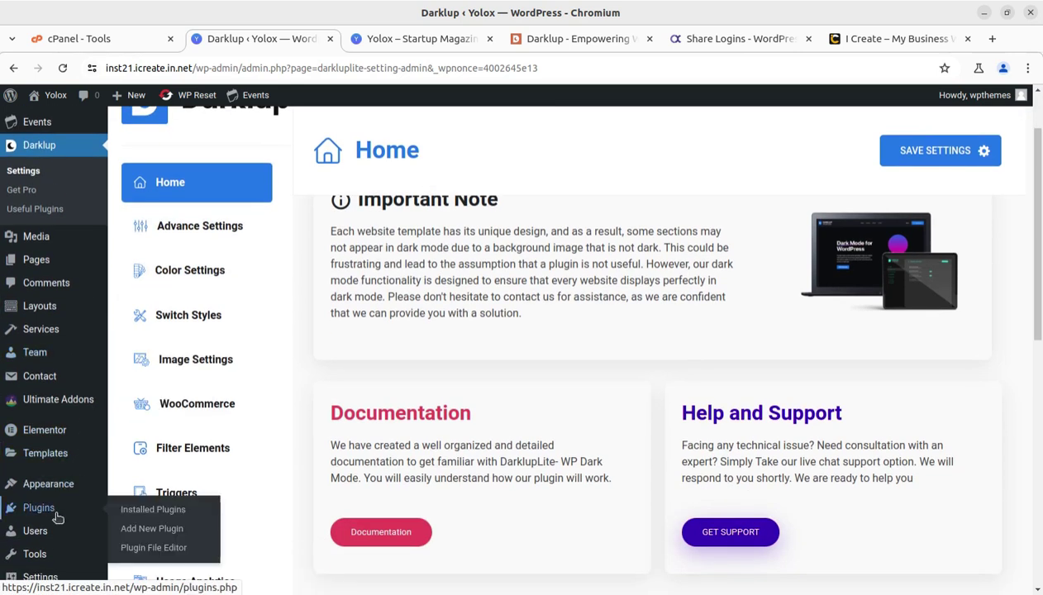
{"action": "left_click", "coordinate": [135, 512]}
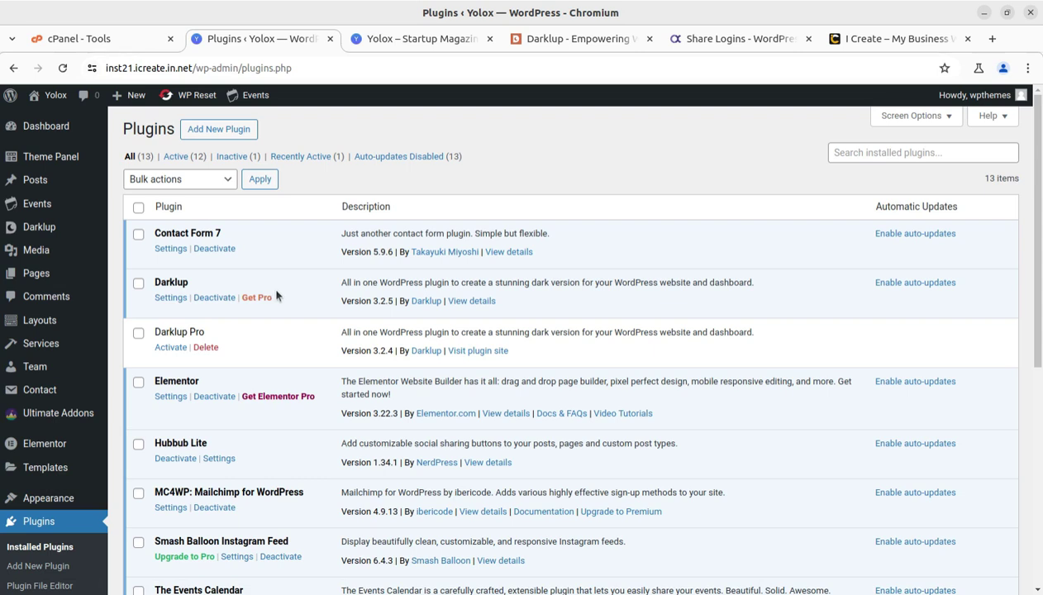
- Open Darklup's Settings link from its row in the Installed Plugins list
{"action": "left_click", "coordinate": [170, 301]}
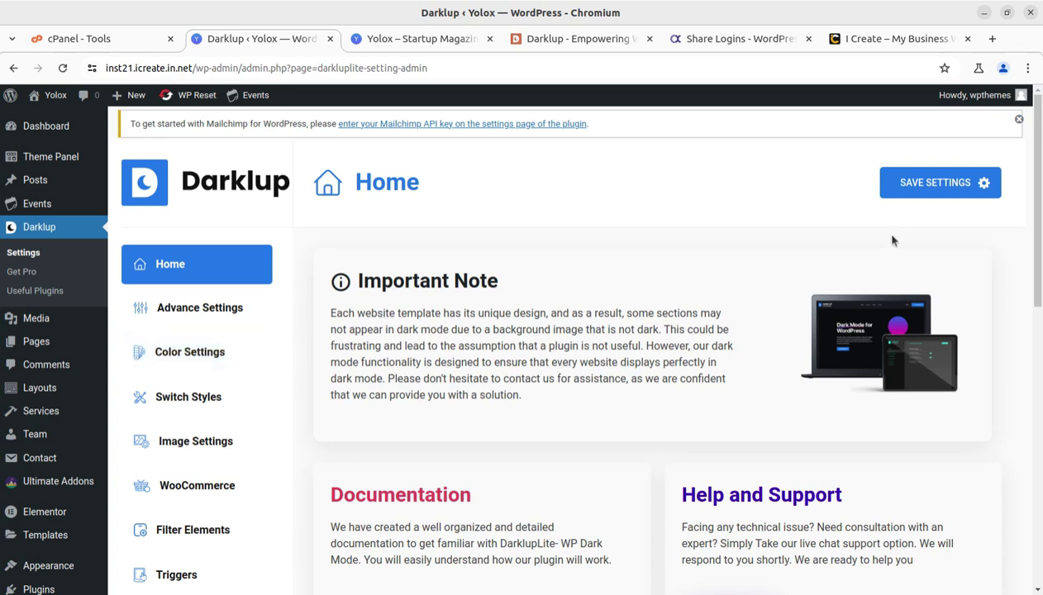
- Open Darklup's Advance Settings and read the OS Aware Dark Mode description
{"action": "left_click", "coordinate": [189, 312]}
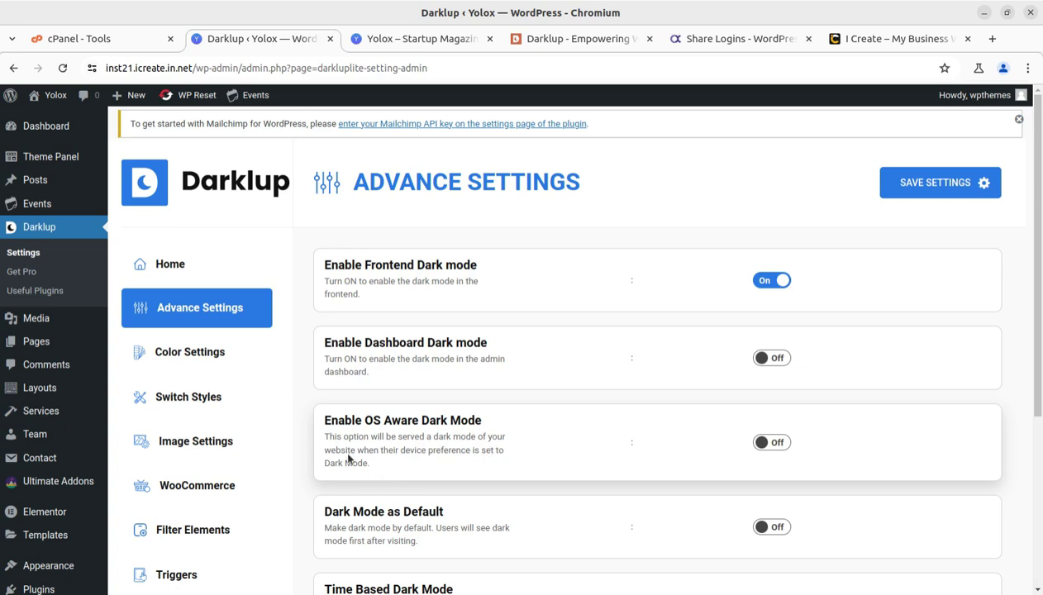
{"action": "left_click_drag", "start_coordinate": [370, 464], "coordinate": [322, 433]}
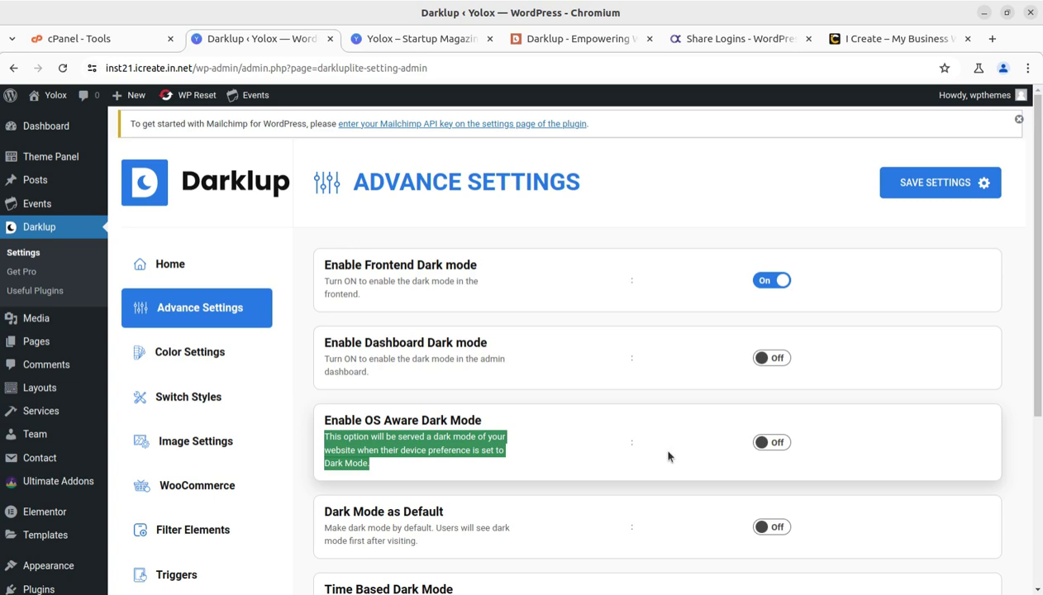
{"action": "scroll", "coordinate": [595, 439], "scroll_direction": "down", "scroll_amount": 2}
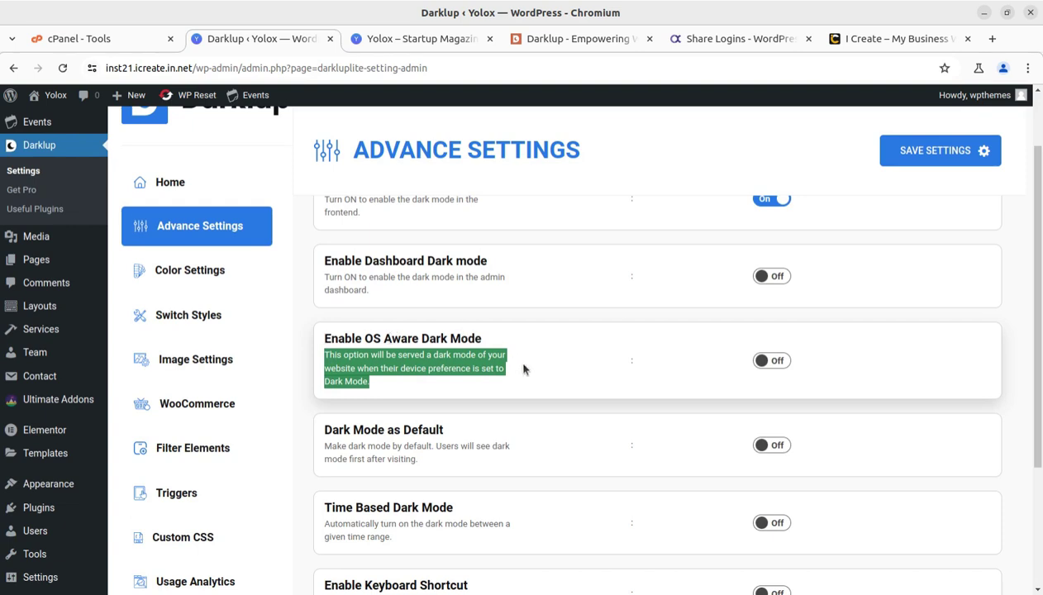
{"action": "scroll", "coordinate": [522, 363], "scroll_direction": "down", "scroll_amount": 3}
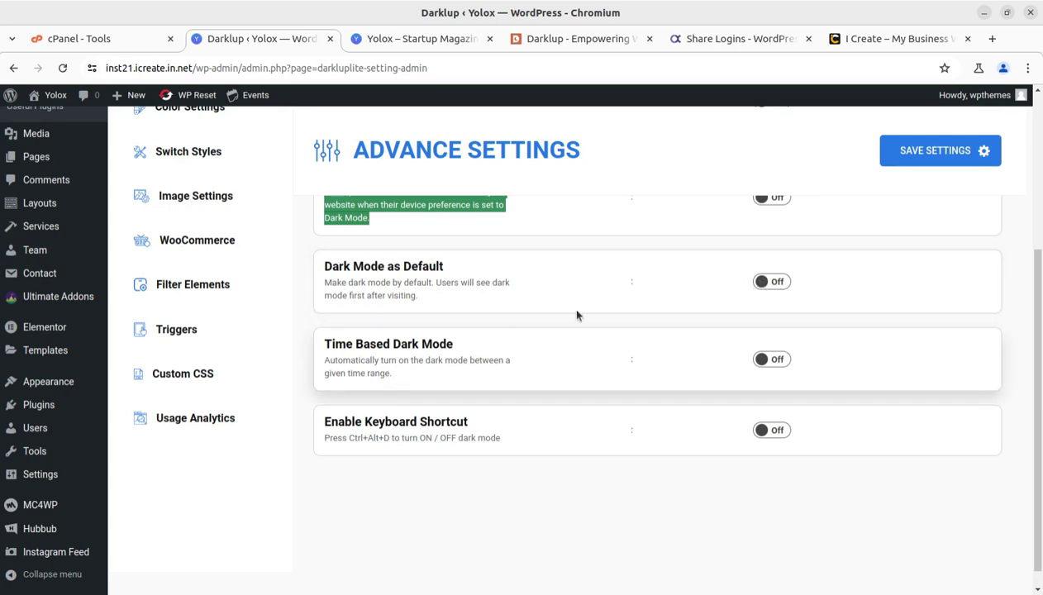
{"action": "left_click", "coordinate": [505, 264]}
- Turn Time Based Dark Mode on and off, then Enable Keyboard Shortcut on and off
{"action": "left_click_drag", "start_coordinate": [328, 345], "coordinate": [453, 346]}
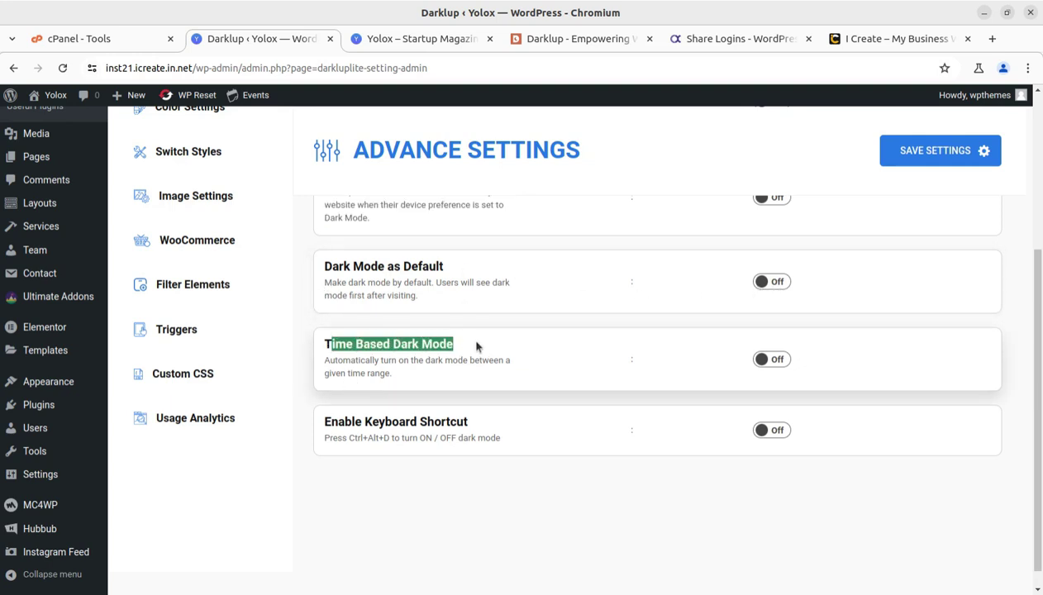
{"action": "left_click", "coordinate": [783, 360]}
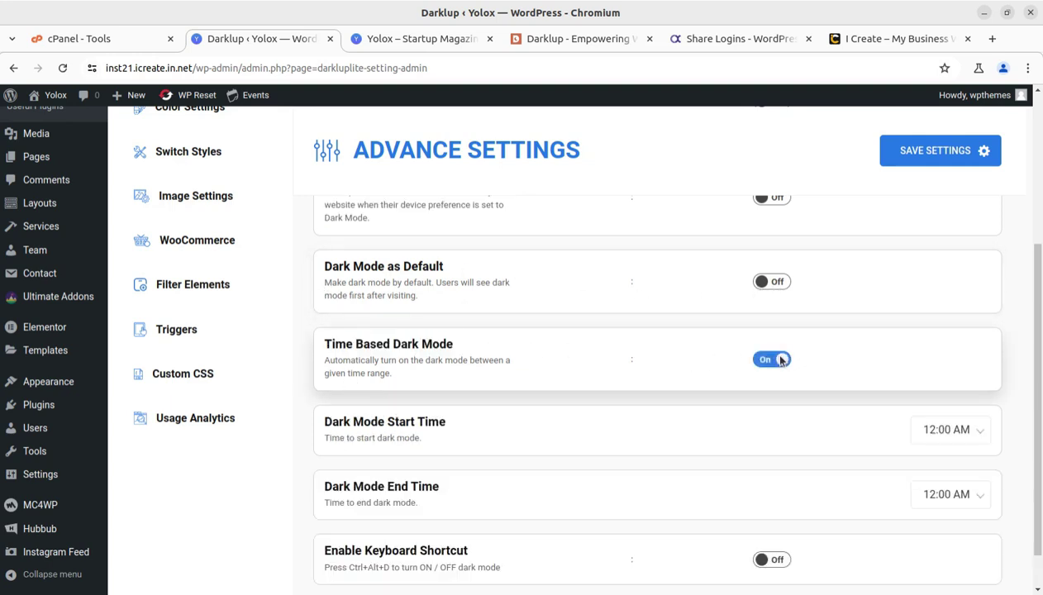
{"action": "scroll", "coordinate": [759, 440], "scroll_direction": "down", "scroll_amount": 1}
{"action": "scroll", "coordinate": [759, 440], "scroll_direction": "down", "scroll_amount": 1}
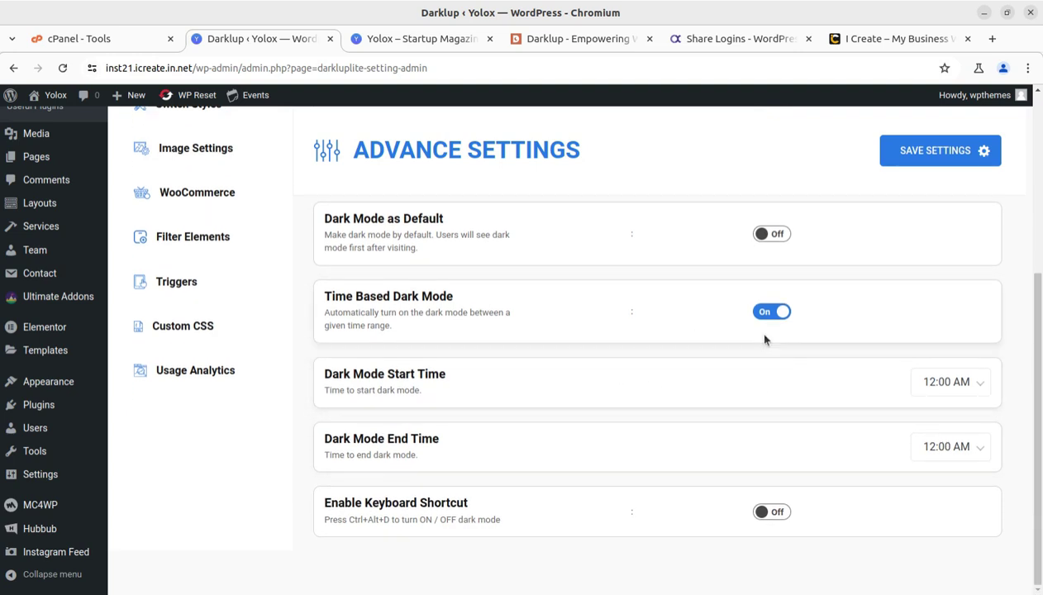
{"action": "left_click", "coordinate": [761, 318]}
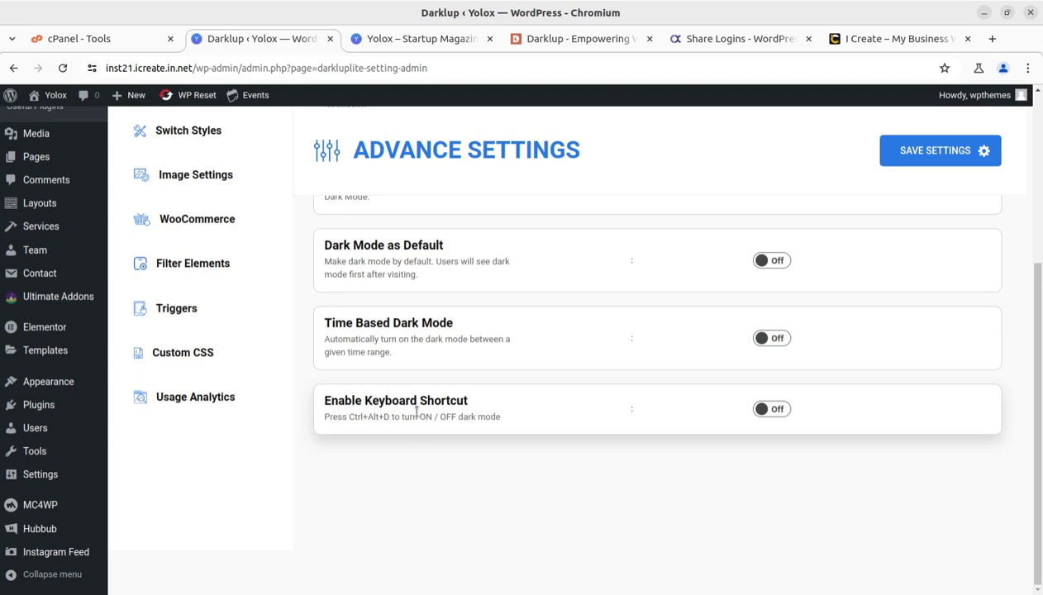
{"action": "left_click", "coordinate": [778, 411]}
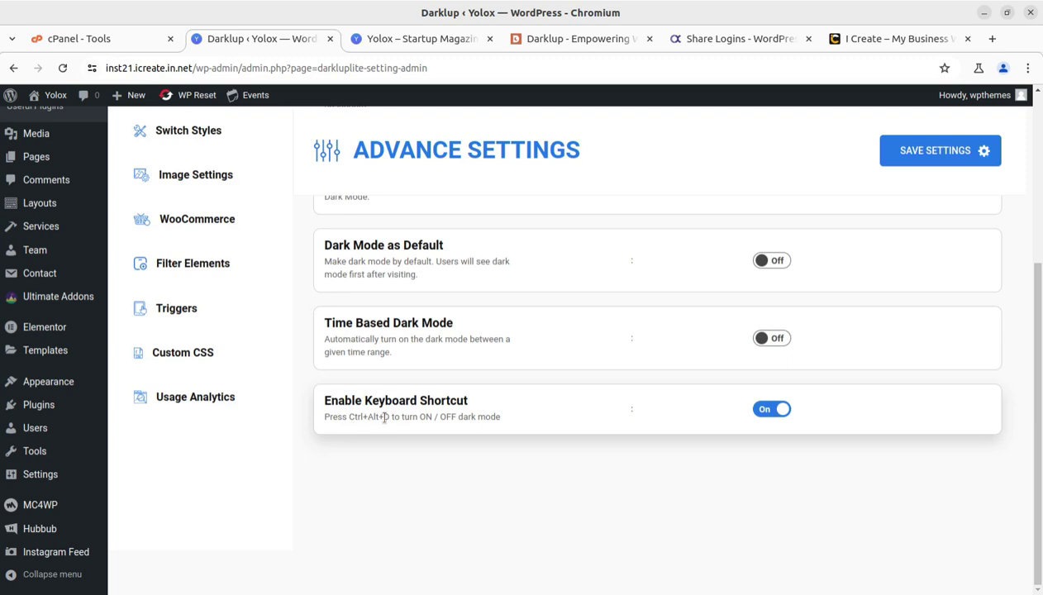
{"action": "left_click", "coordinate": [760, 410]}
{"action": "scroll", "coordinate": [570, 407], "scroll_direction": "up", "scroll_amount": 3}
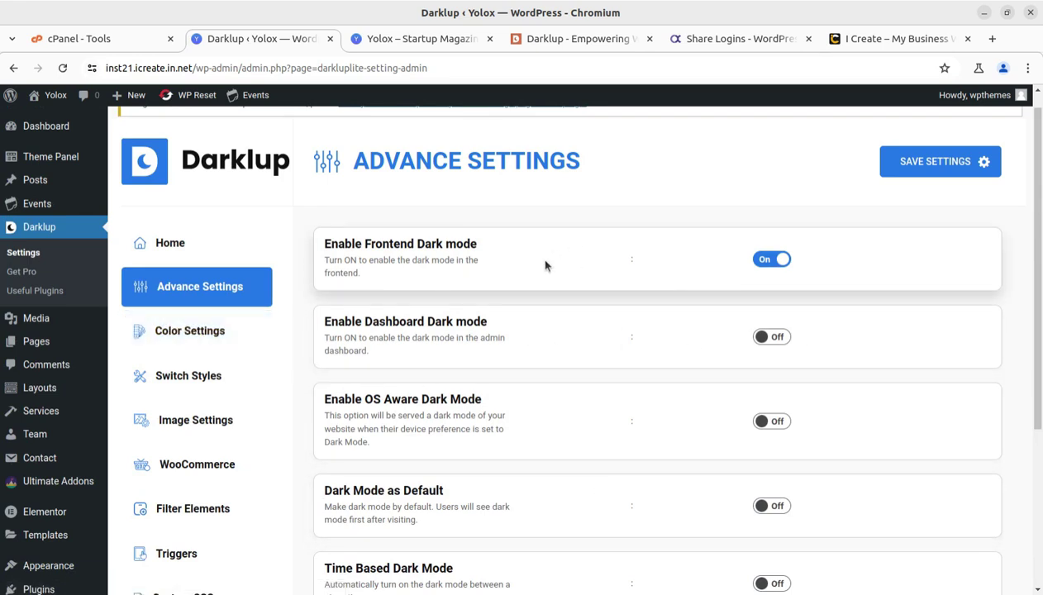
- Open Color Settings, switch to Presets, and dismiss the Pro popup from a locked preset
{"action": "left_click", "coordinate": [200, 335]}
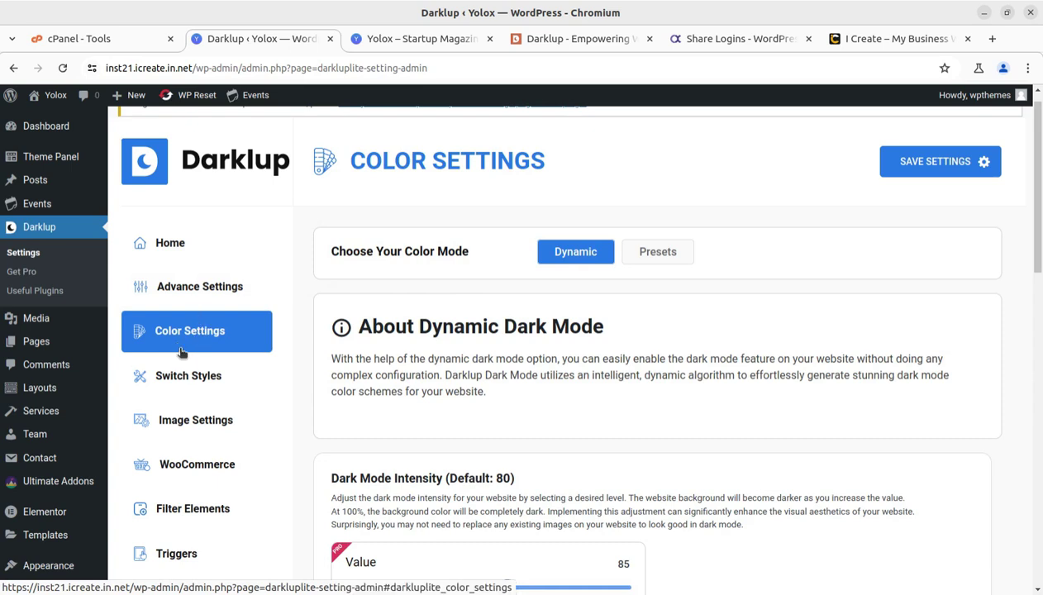
{"action": "left_click", "coordinate": [656, 255]}
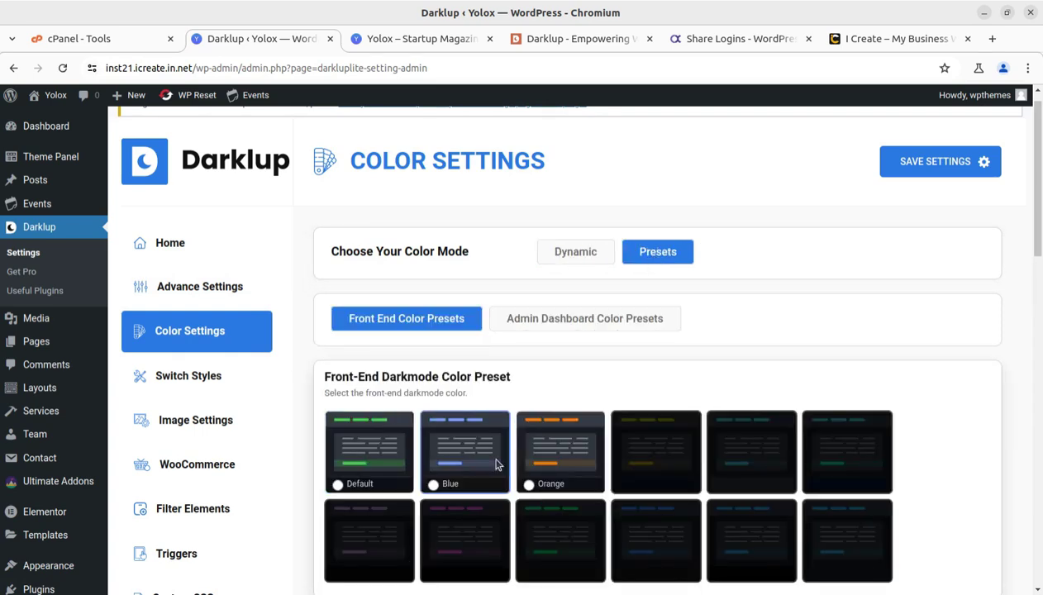
{"action": "scroll", "coordinate": [496, 465], "scroll_direction": "down", "scroll_amount": 2}
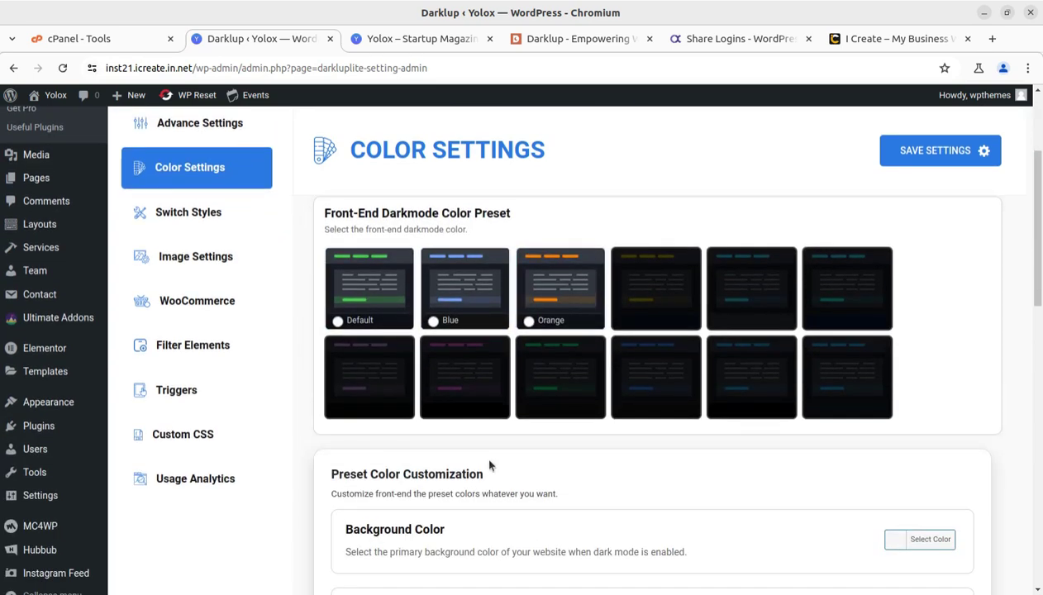
{"action": "left_click", "coordinate": [652, 310]}
{"action": "left_click", "coordinate": [642, 261]}
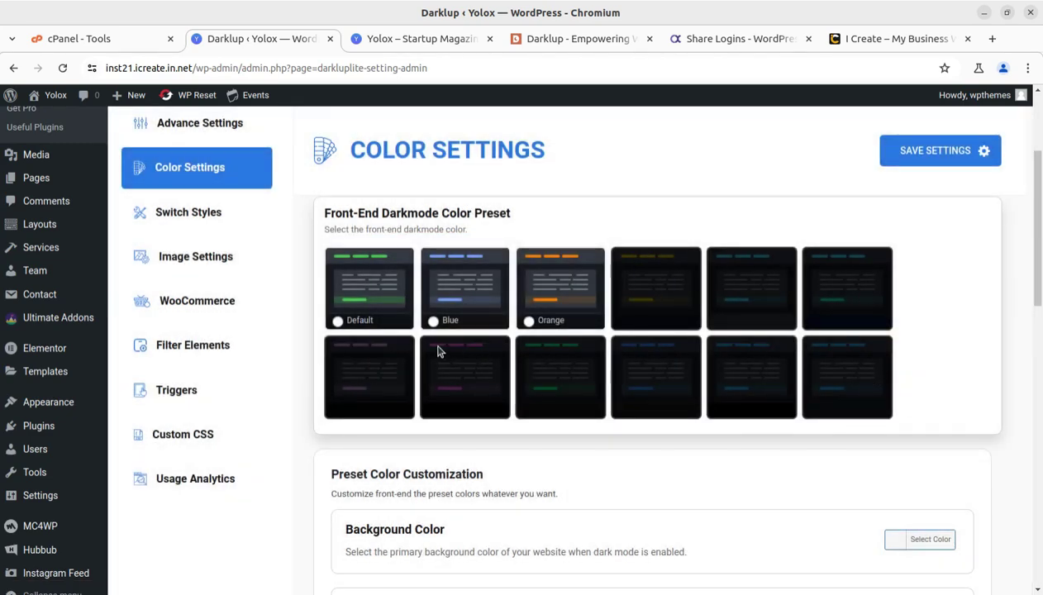
- Select the Default front-end colour preset and scroll through the remaining colour options
{"action": "left_click", "coordinate": [338, 321]}
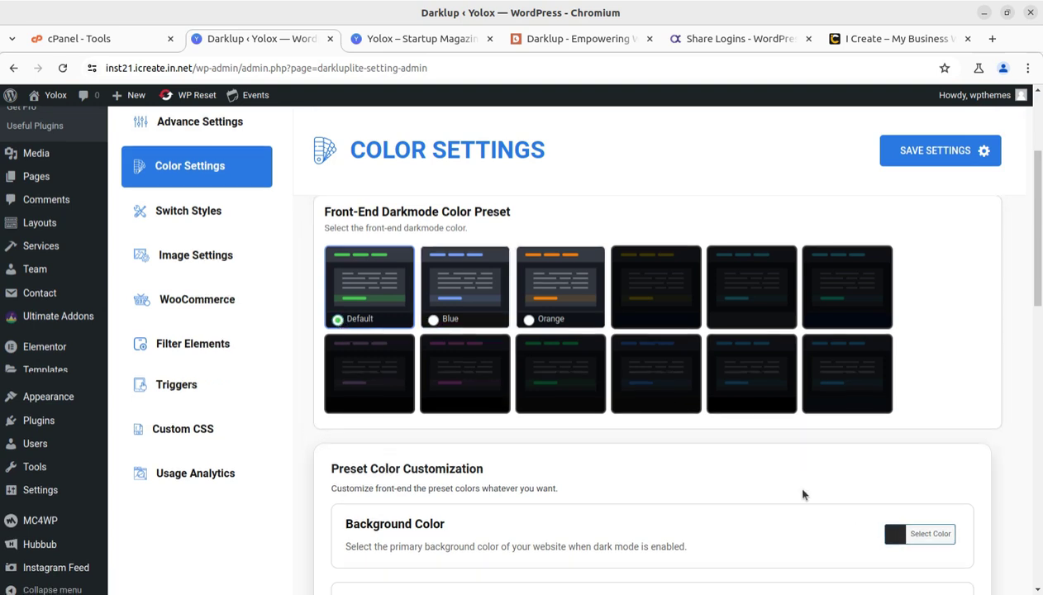
{"action": "scroll", "coordinate": [802, 494], "scroll_direction": "down", "scroll_amount": 2}
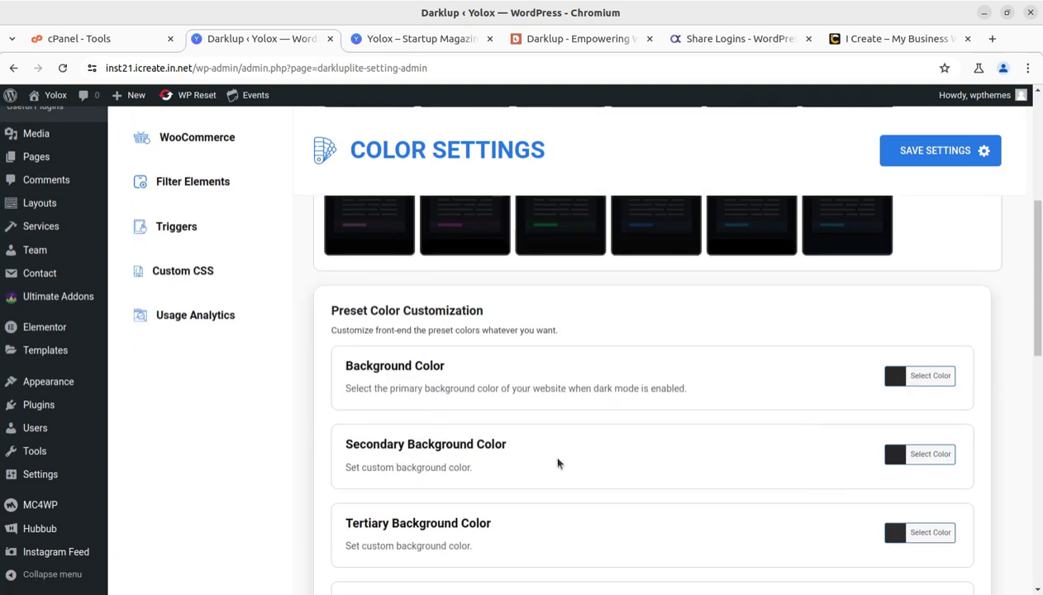
{"action": "scroll", "coordinate": [799, 492], "scroll_direction": "down", "scroll_amount": 4}
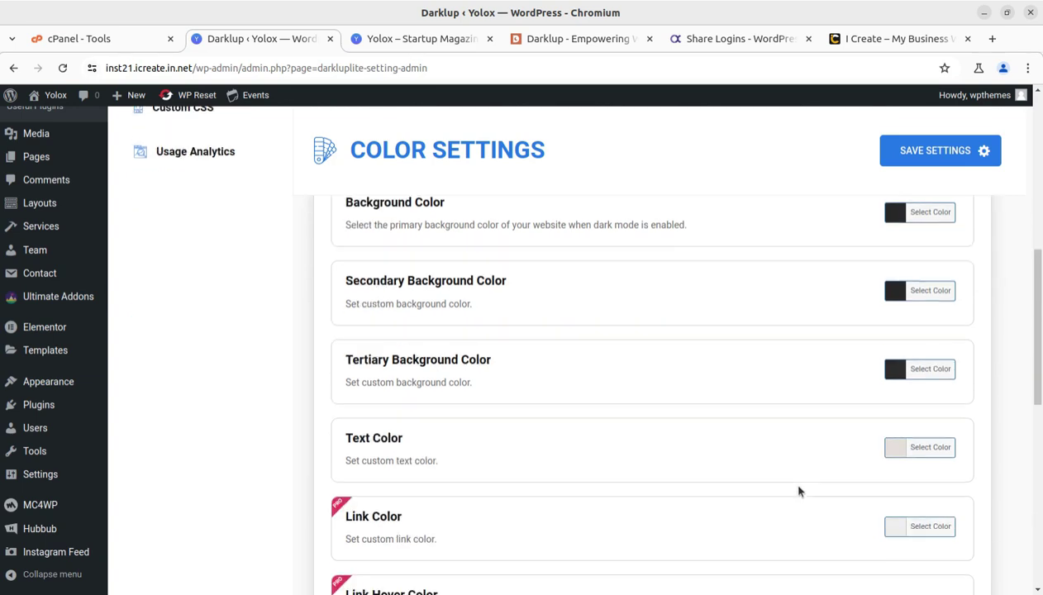
{"action": "scroll", "coordinate": [622, 438], "scroll_direction": "down", "scroll_amount": 4}
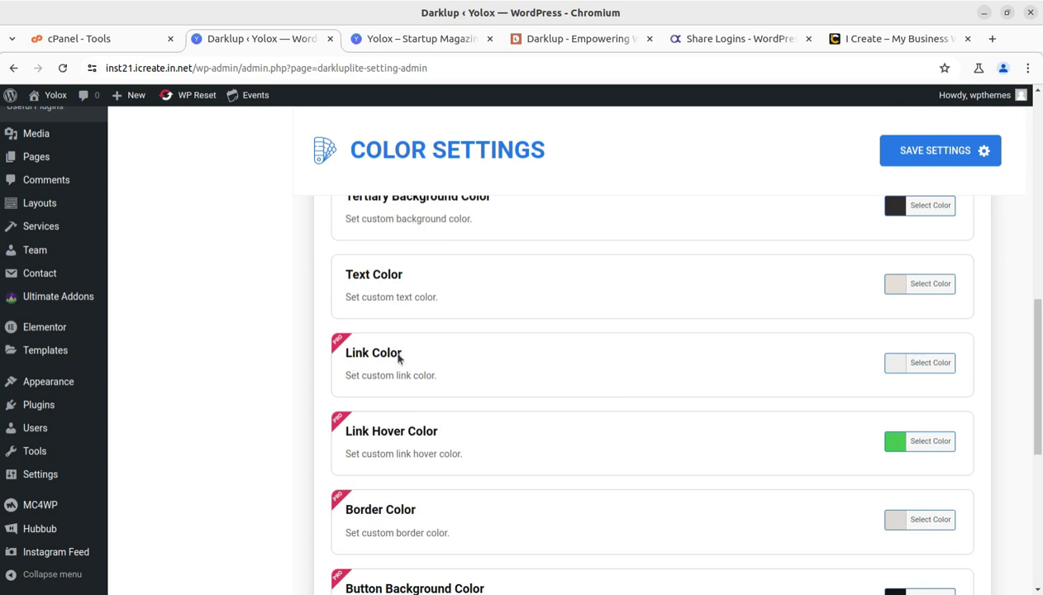
{"action": "scroll", "coordinate": [454, 512], "scroll_direction": "down", "scroll_amount": 2}
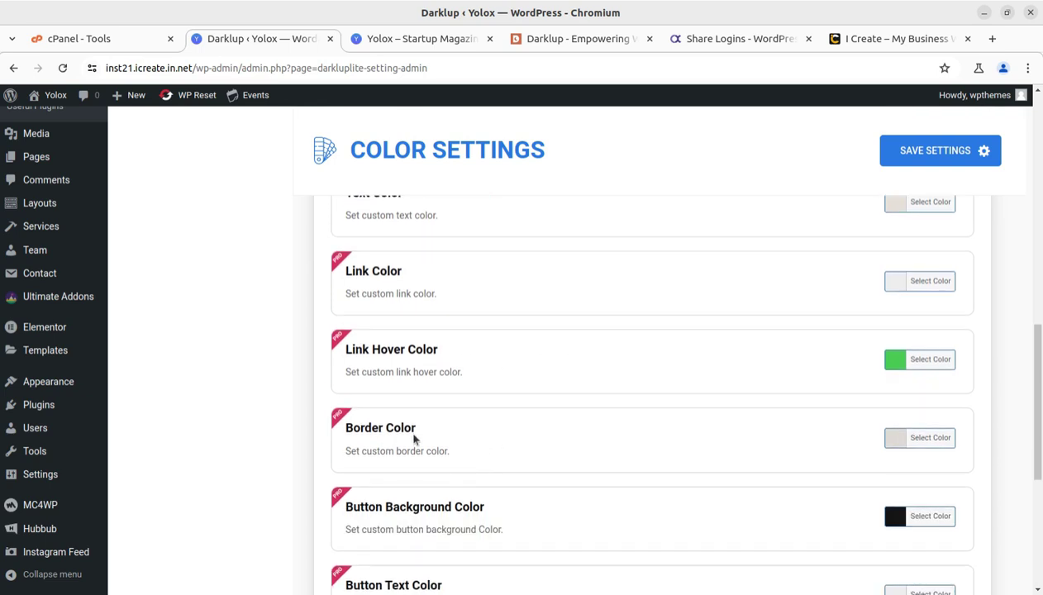
{"action": "scroll", "coordinate": [562, 505], "scroll_direction": "down", "scroll_amount": 6}
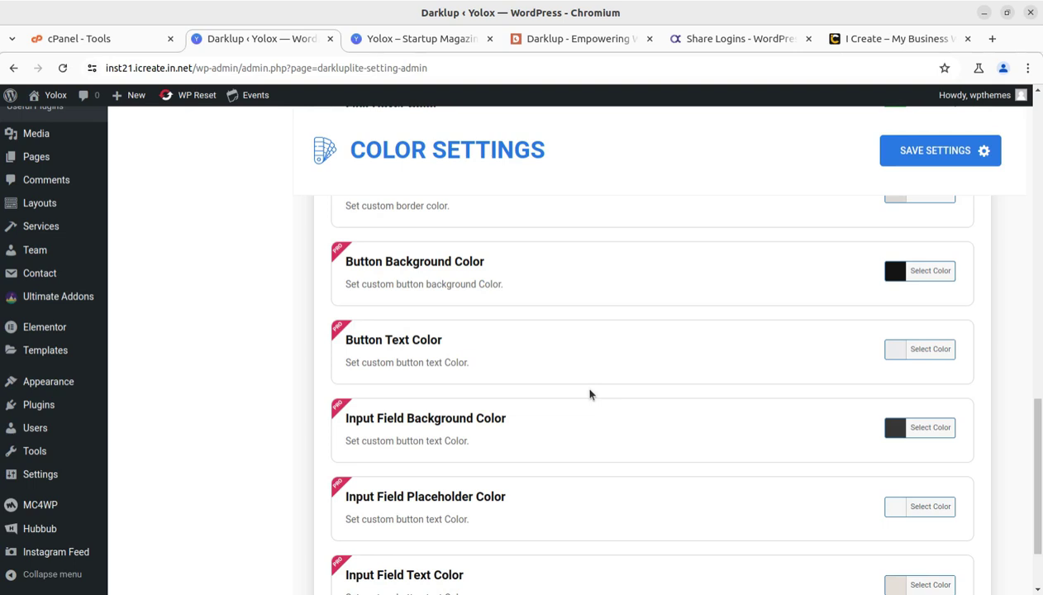
{"action": "scroll", "coordinate": [600, 347], "scroll_direction": "down", "scroll_amount": 2}
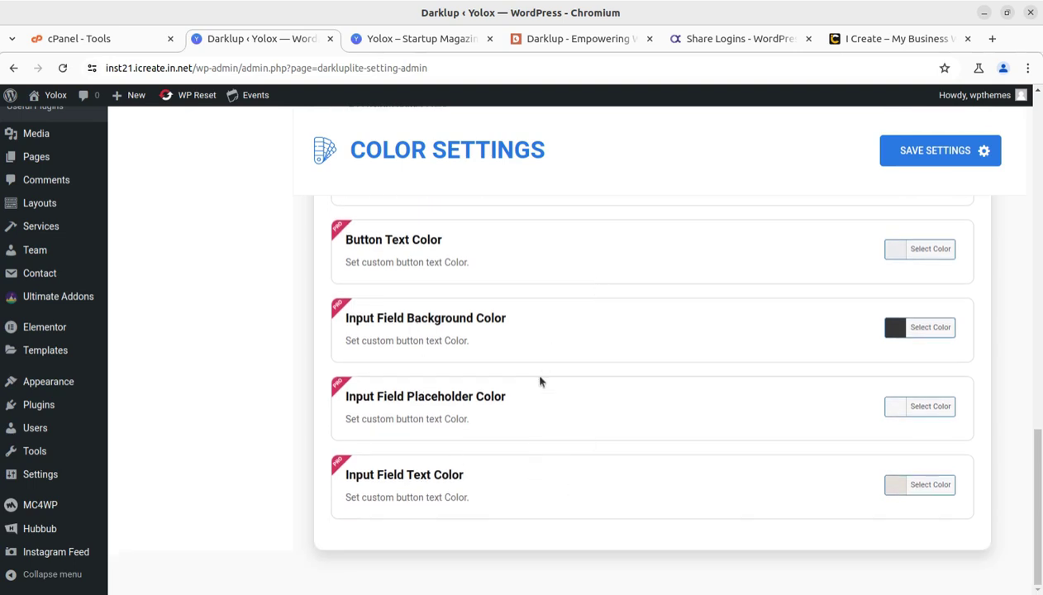
{"action": "scroll", "coordinate": [493, 345], "scroll_direction": "up", "scroll_amount": 10}
{"action": "scroll", "coordinate": [495, 345], "scroll_direction": "up", "scroll_amount": 12}
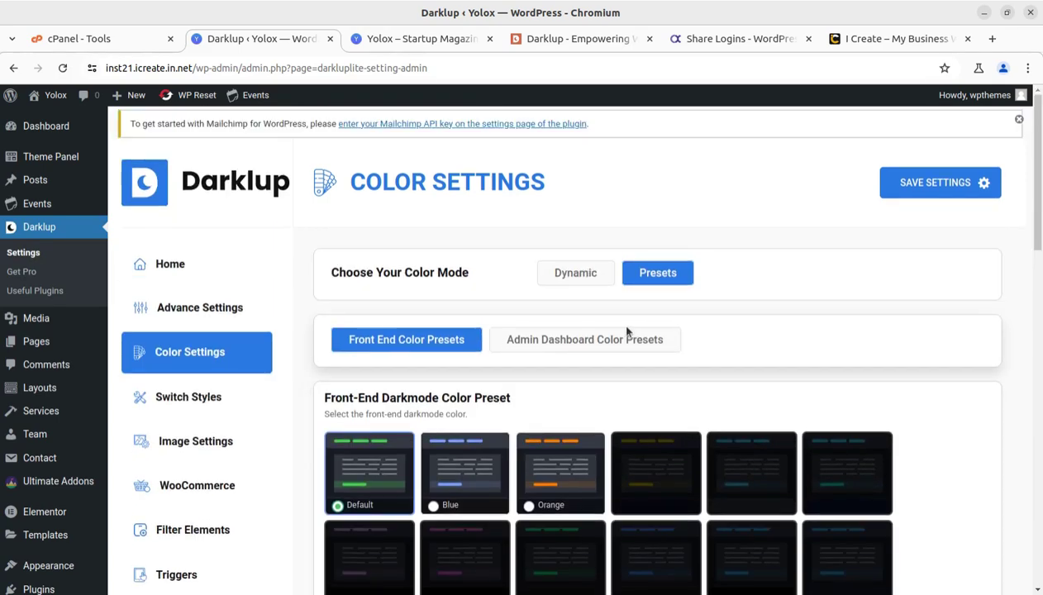
{"action": "left_click", "coordinate": [570, 272]}
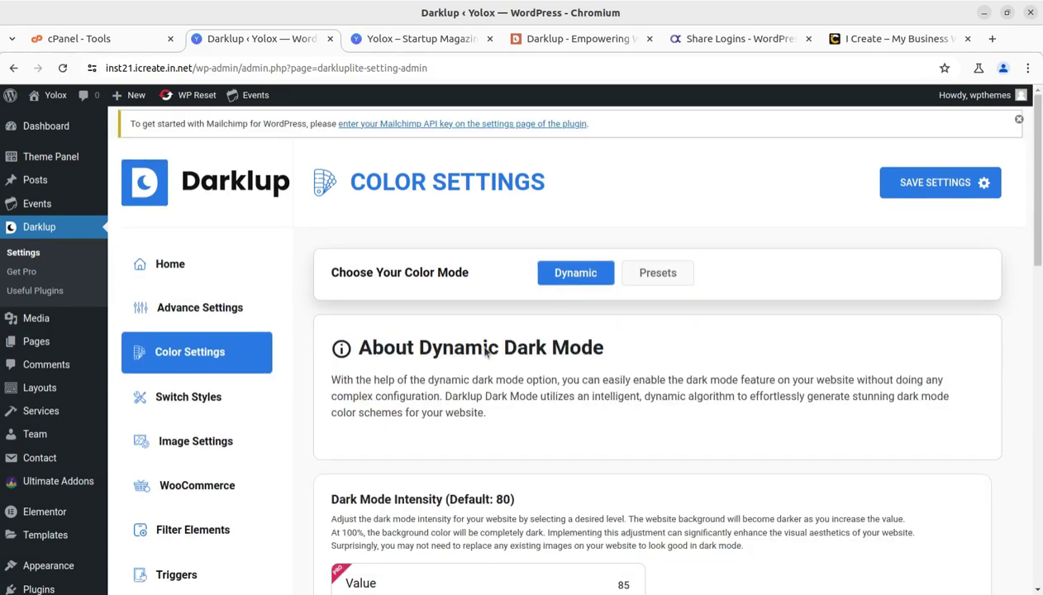
{"action": "scroll", "coordinate": [466, 380], "scroll_direction": "down", "scroll_amount": 3}
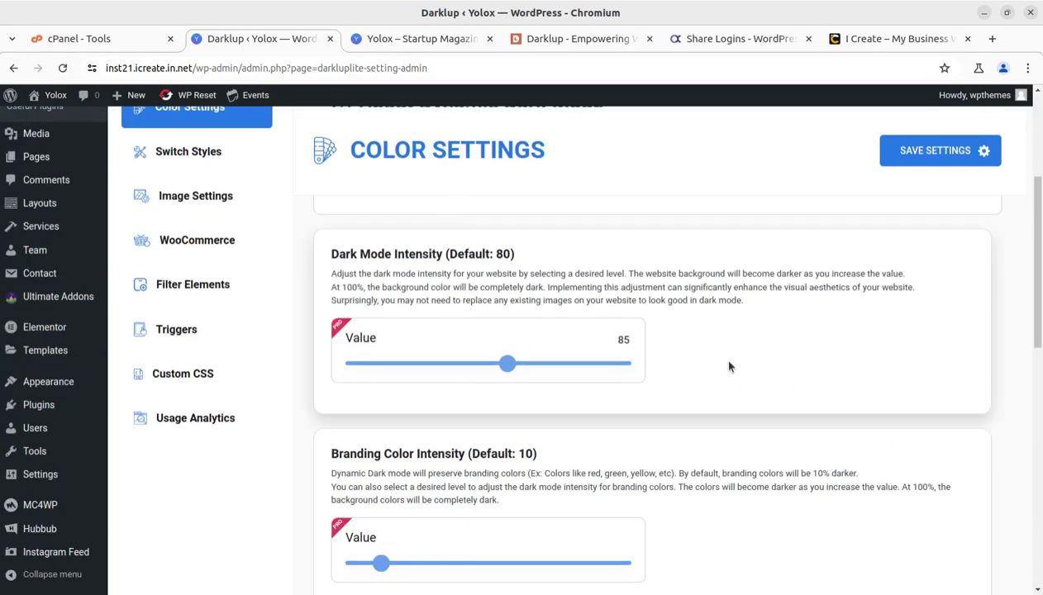
{"action": "left_click", "coordinate": [800, 356]}
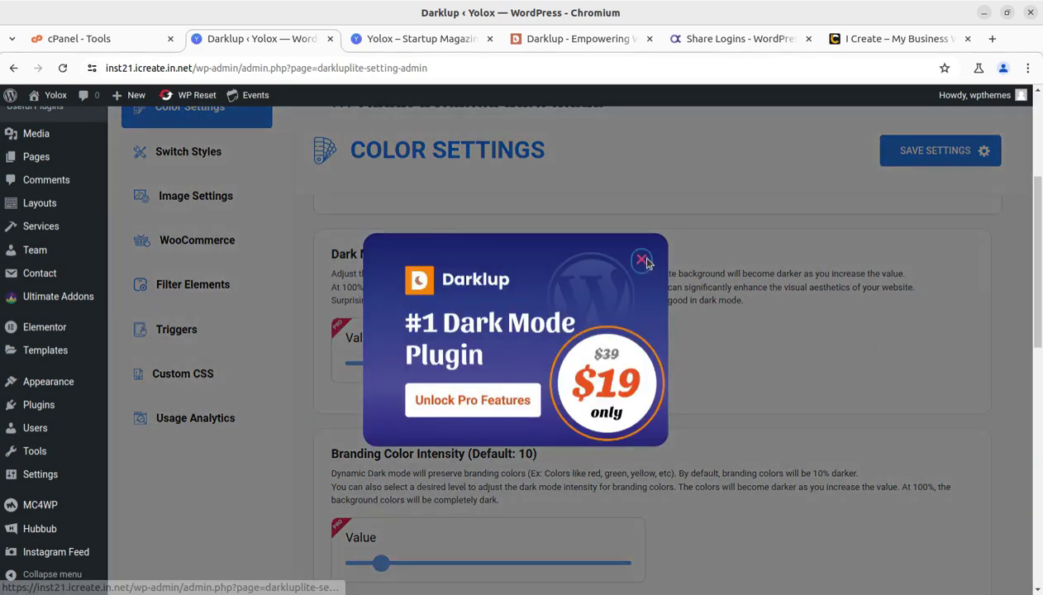
{"action": "left_click", "coordinate": [625, 246]}
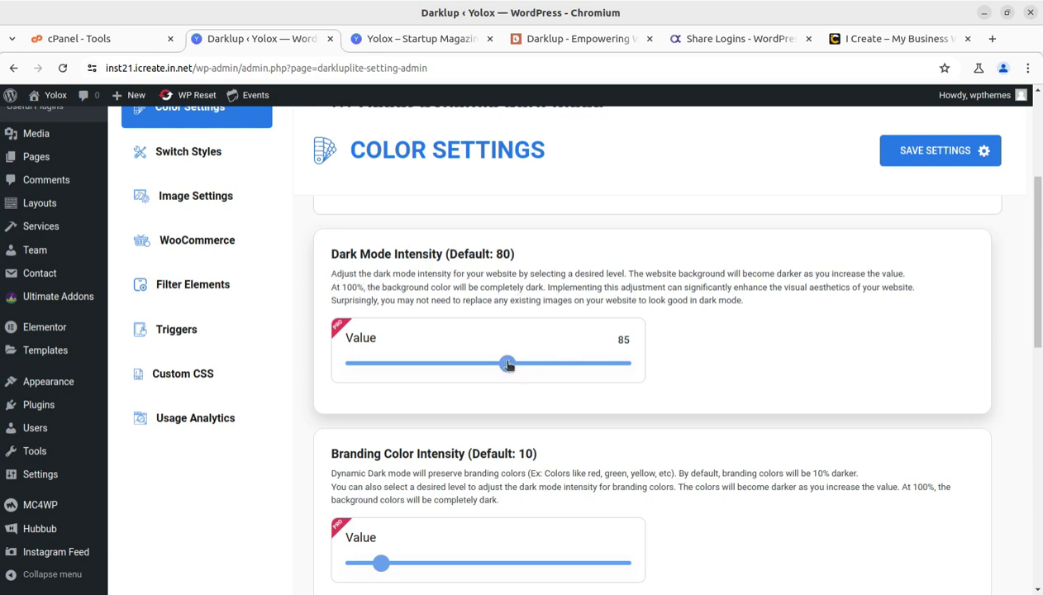
{"action": "scroll", "coordinate": [442, 355], "scroll_direction": "down", "scroll_amount": 2}
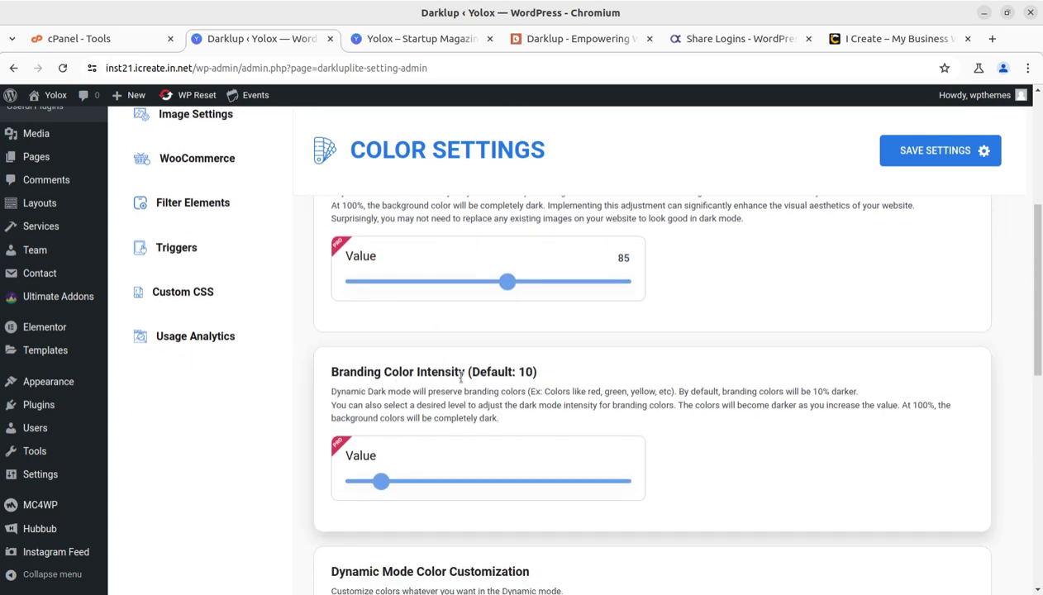
{"action": "scroll", "coordinate": [459, 356], "scroll_direction": "down", "scroll_amount": 2}
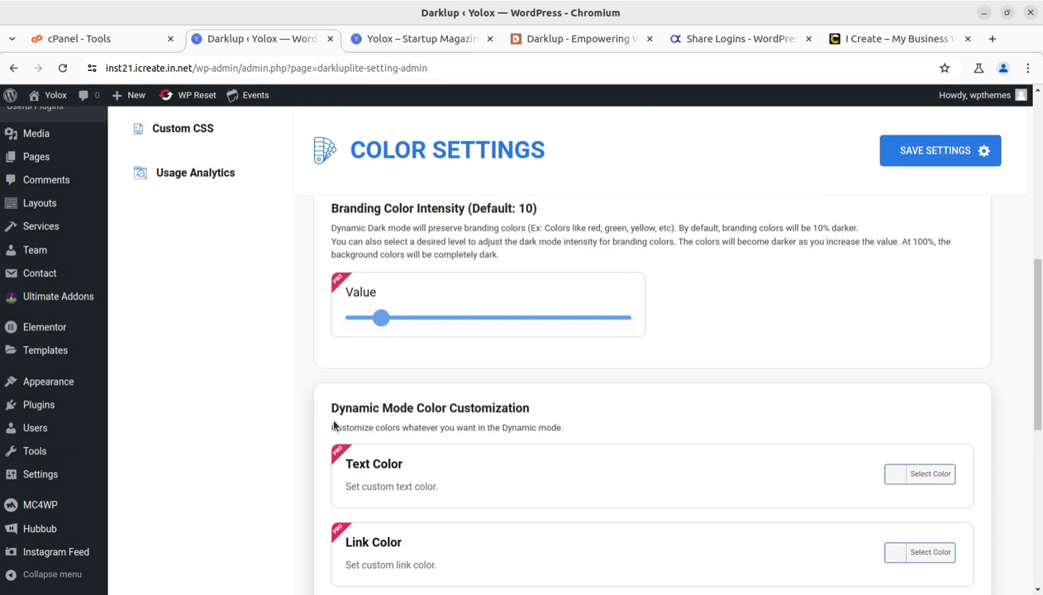
{"action": "scroll", "coordinate": [347, 421], "scroll_direction": "down", "scroll_amount": 2}
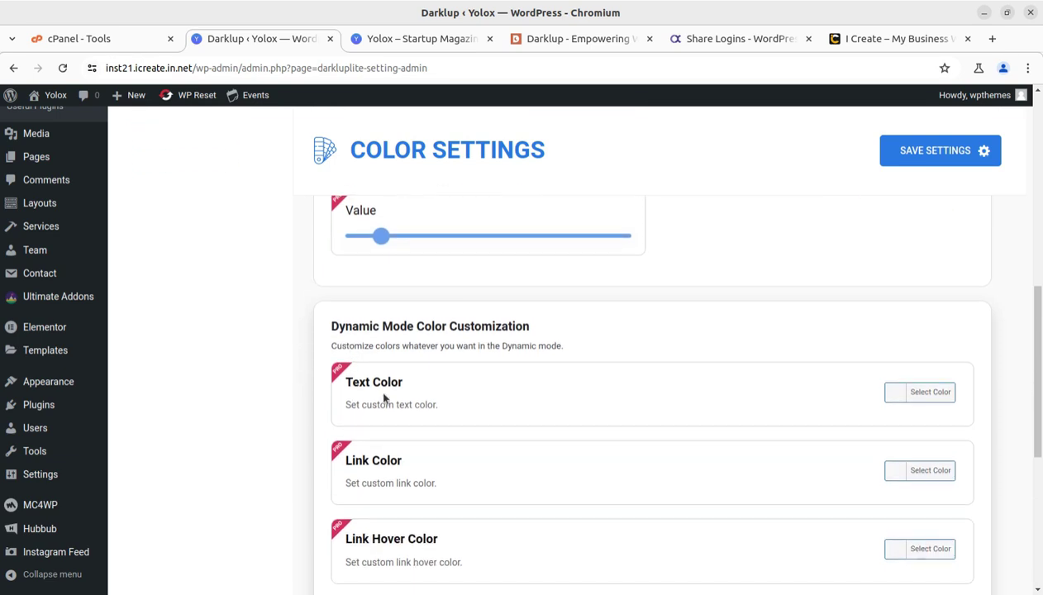
{"action": "scroll", "coordinate": [547, 470], "scroll_direction": "down", "scroll_amount": 3}
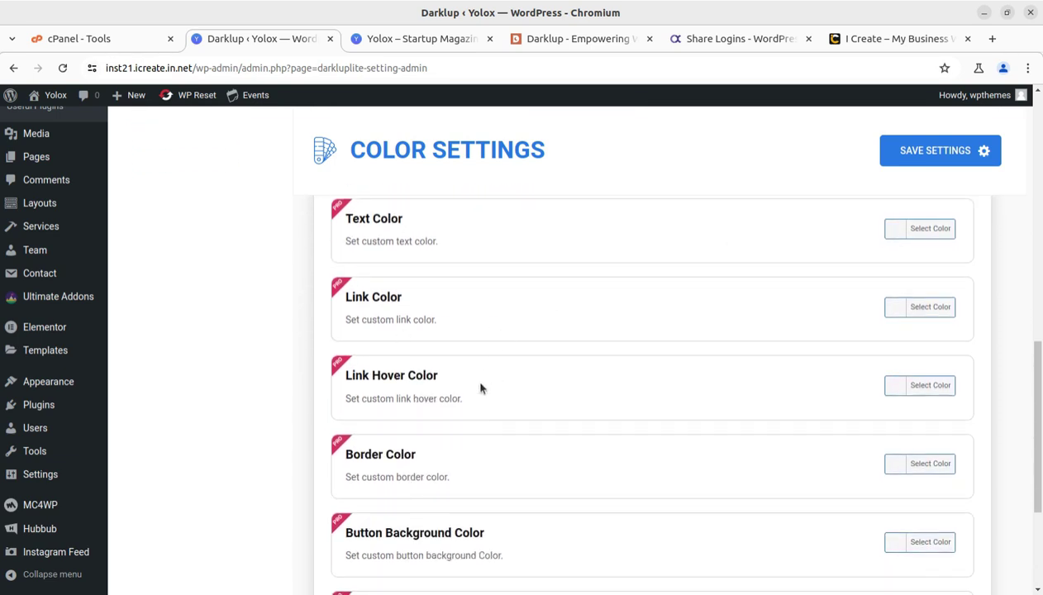
{"action": "scroll", "coordinate": [727, 447], "scroll_direction": "down", "scroll_amount": 2}
{"action": "scroll", "coordinate": [750, 444], "scroll_direction": "down", "scroll_amount": 2}
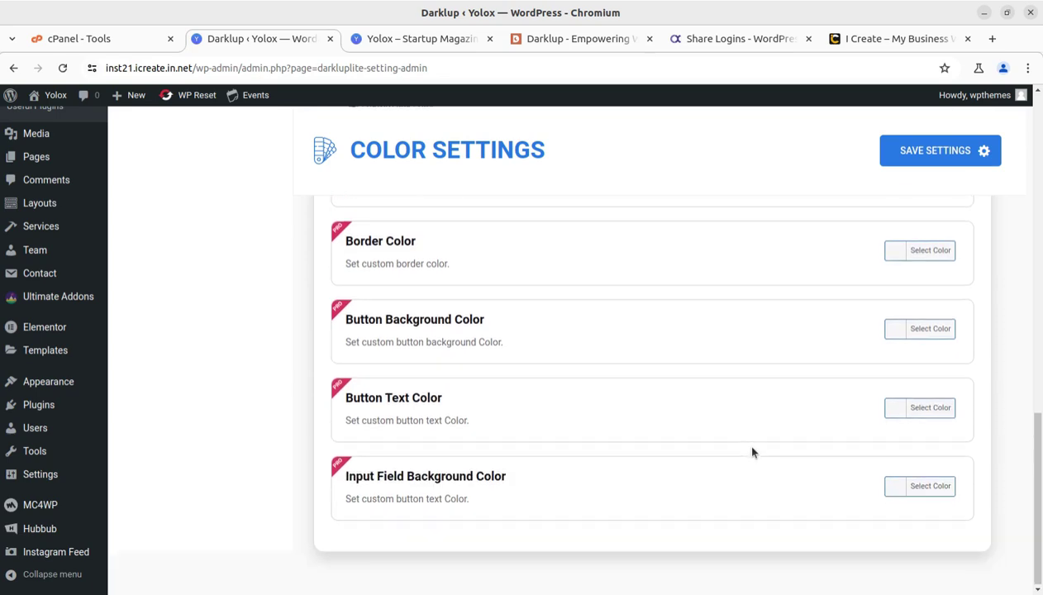
{"action": "scroll", "coordinate": [751, 451], "scroll_direction": "up", "scroll_amount": 15}
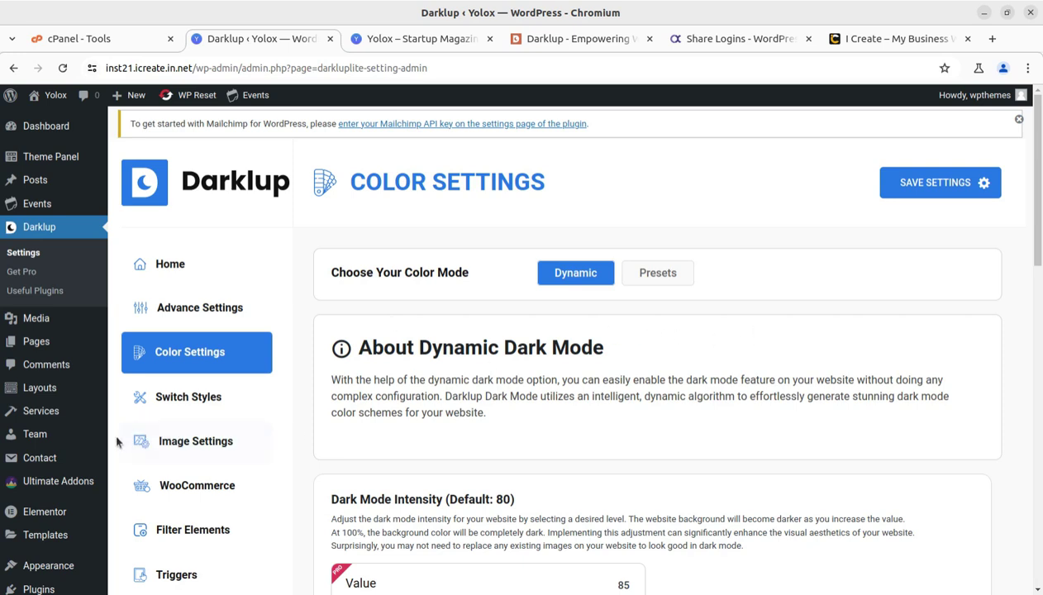
- Open Switch Styles and try turning on the Show tooltip? option
{"action": "left_click", "coordinate": [198, 400]}
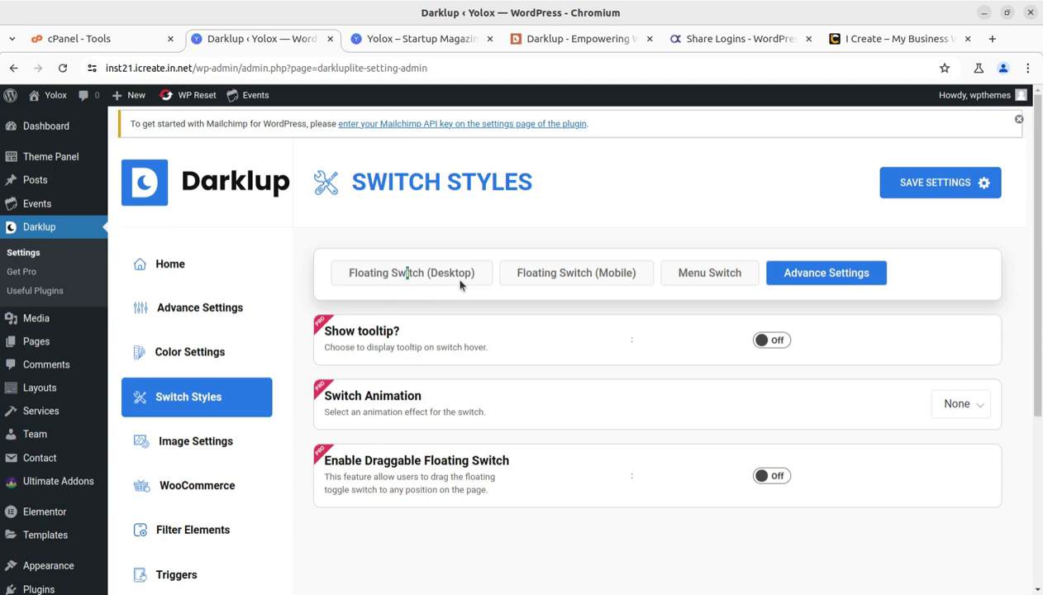
{"action": "left_click", "coordinate": [773, 339]}
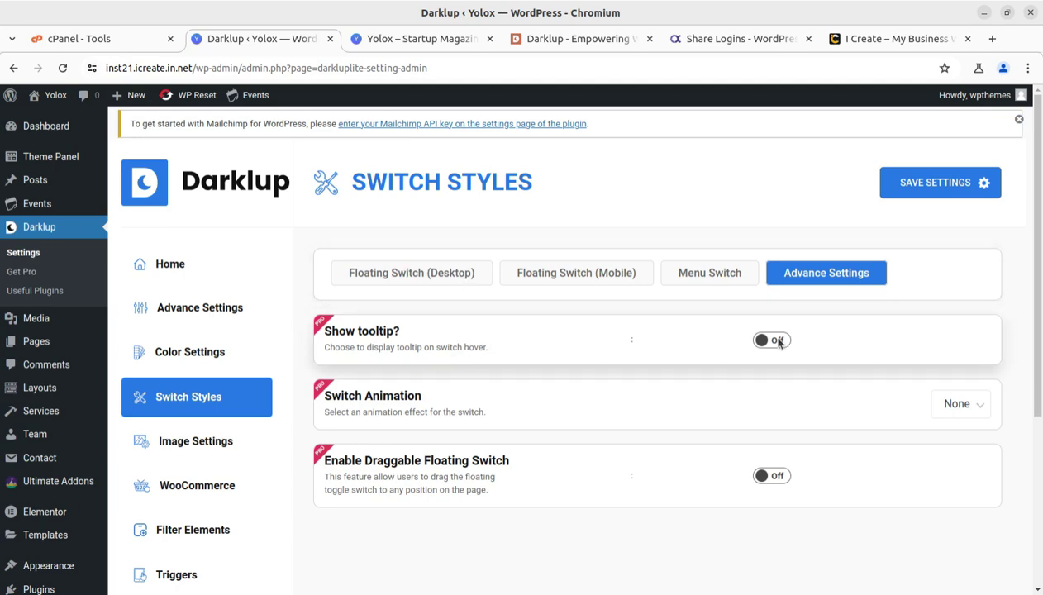
{"action": "left_click", "coordinate": [640, 265]}
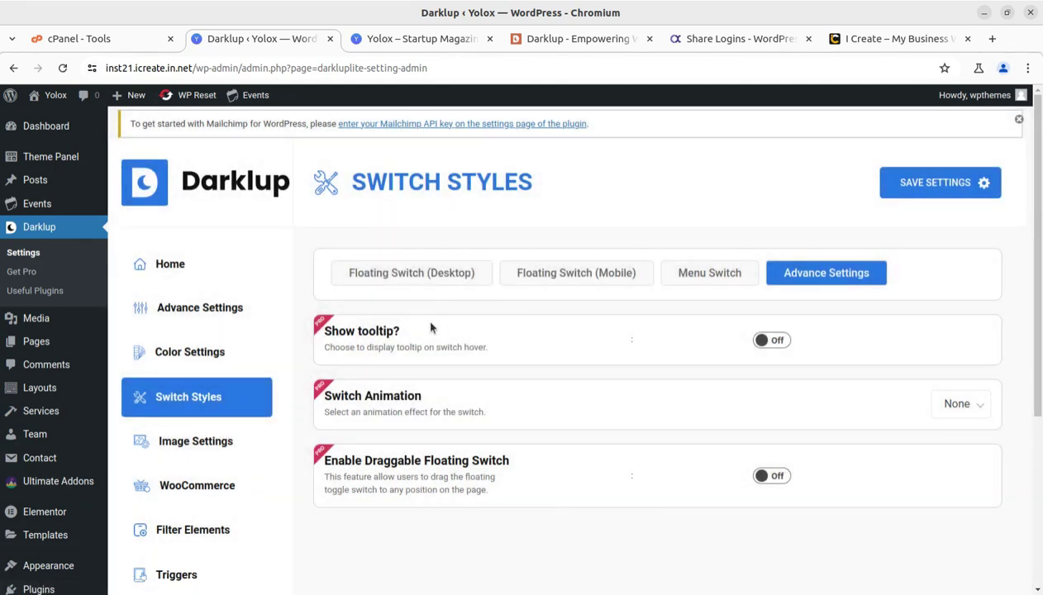
- Browse the Menu Switch, mobile and desktop Floating Switch tabs, ending on Advance Settings
{"action": "left_click", "coordinate": [711, 273]}
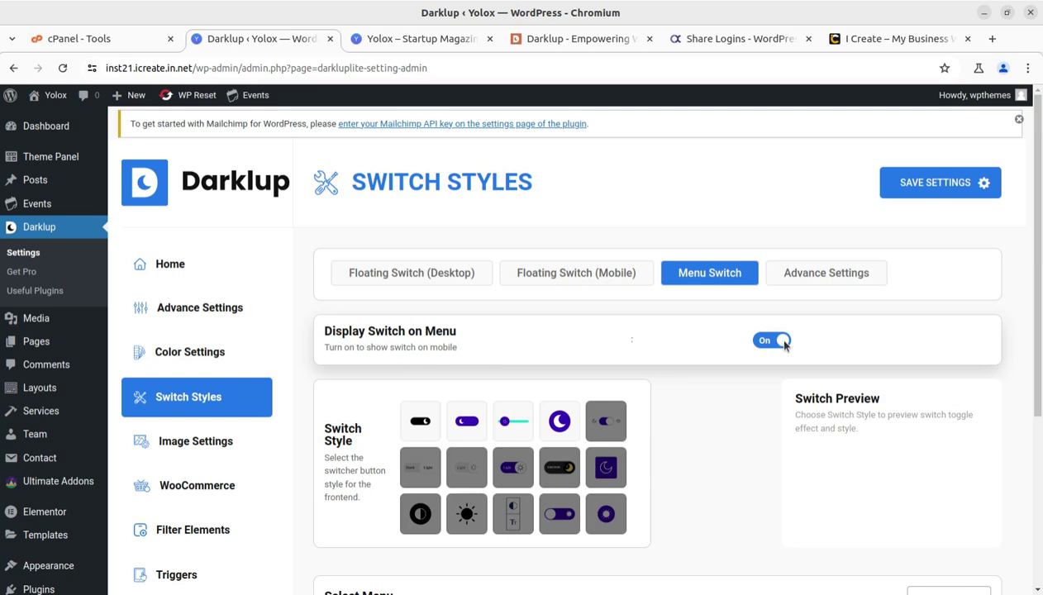
{"action": "left_click", "coordinate": [561, 274]}
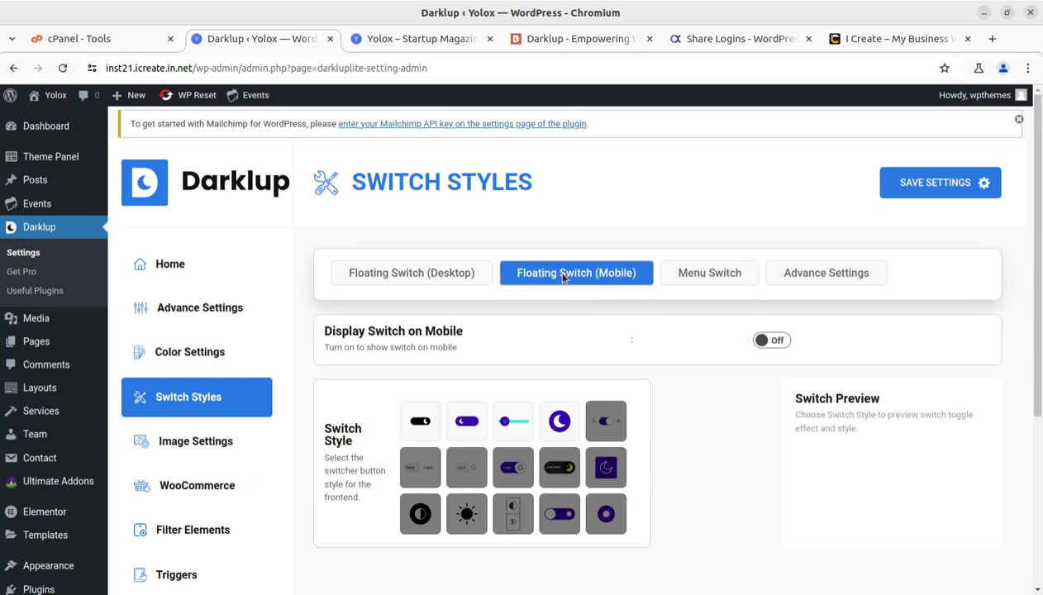
{"action": "left_click", "coordinate": [401, 271]}
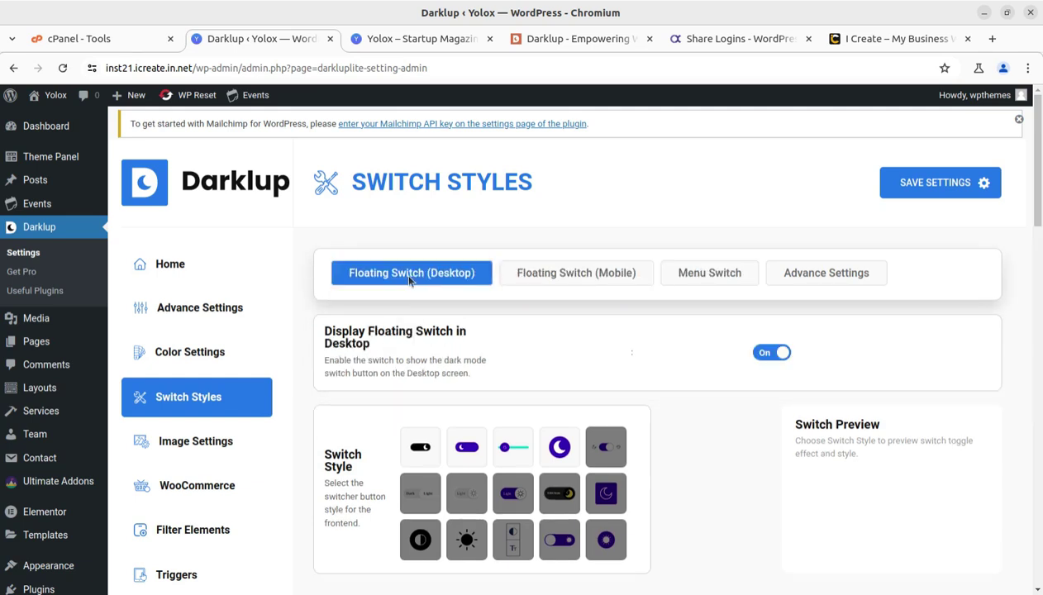
{"action": "left_click", "coordinate": [590, 279]}
{"action": "left_click", "coordinate": [723, 277]}
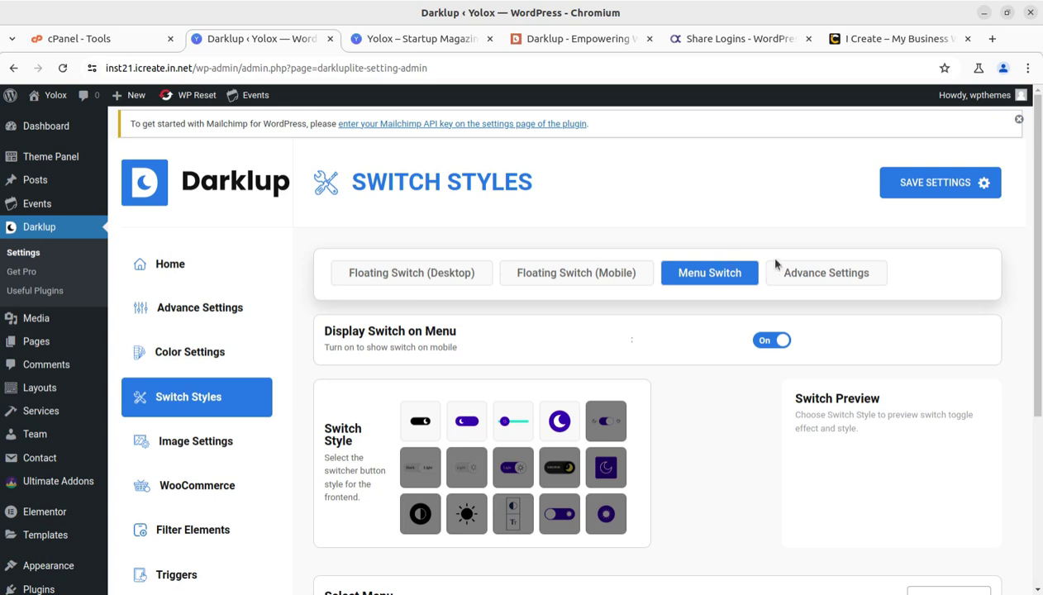
{"action": "left_click", "coordinate": [818, 279]}
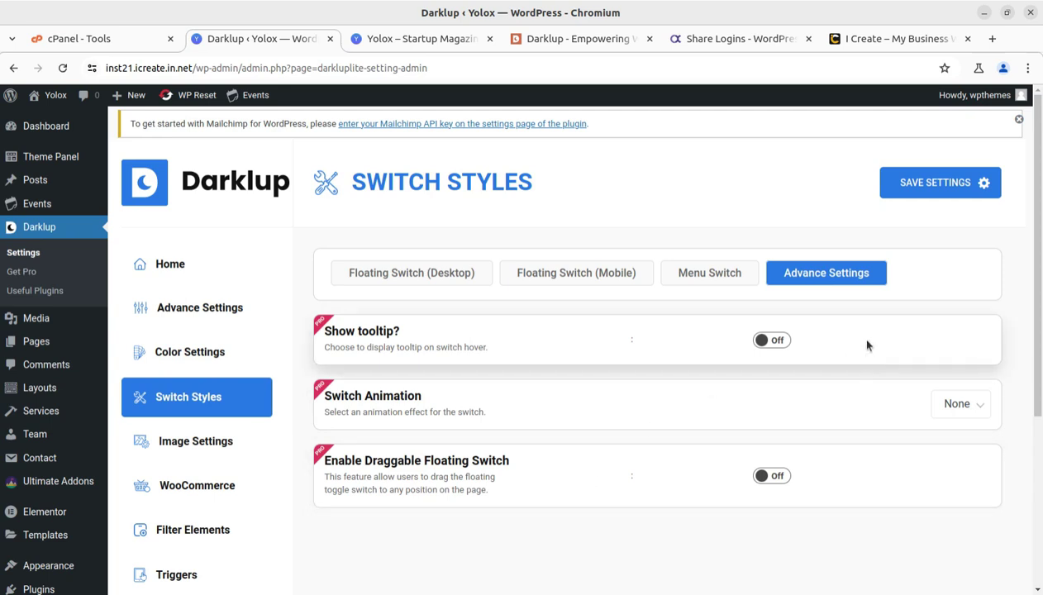
{"action": "left_click", "coordinate": [405, 39]}
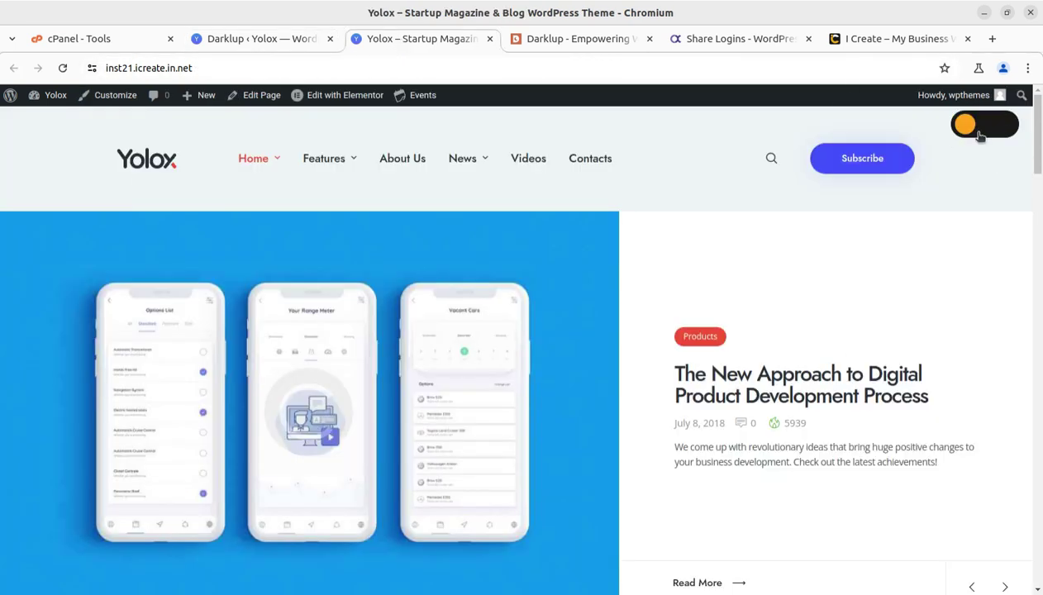
{"action": "key", "text": "ctrl+a"}
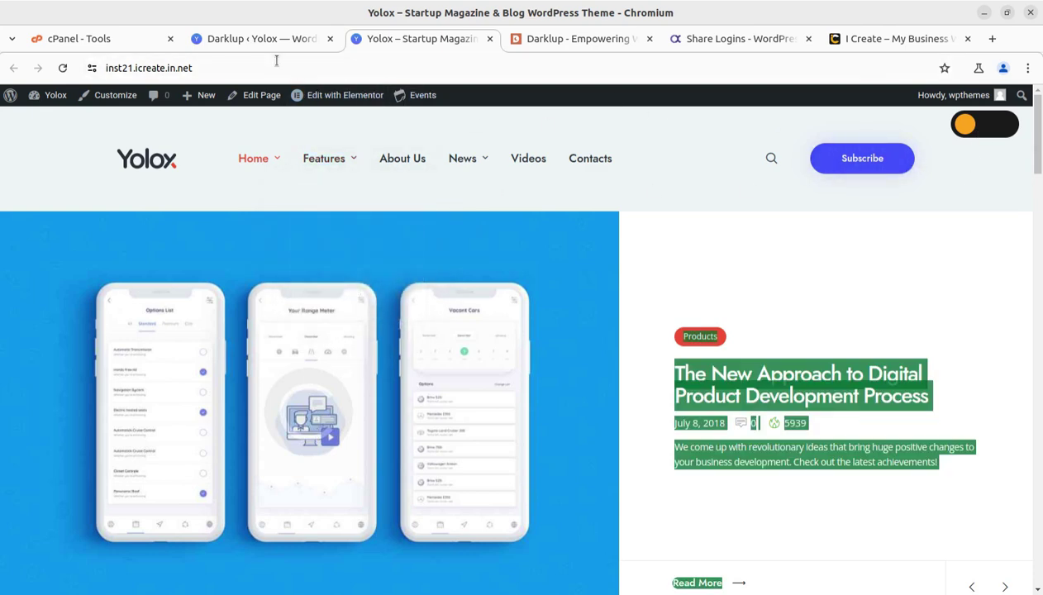
{"action": "left_click", "coordinate": [239, 42]}
- Open Darklup's Image Settings and turn on Show Image Effects to preview its sliders
{"action": "scroll", "coordinate": [548, 380], "scroll_direction": "down", "scroll_amount": 2}
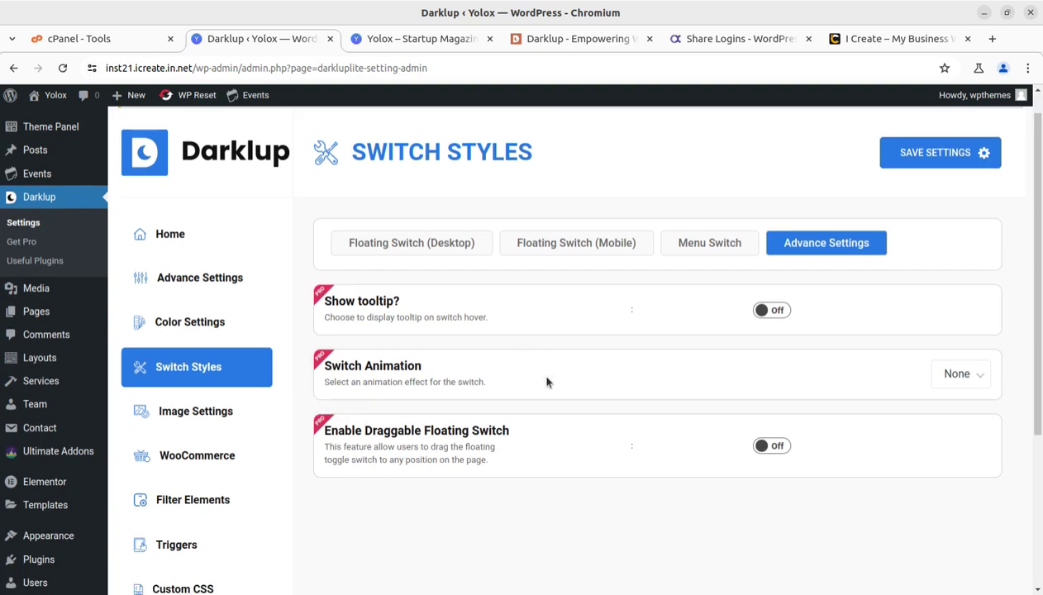
{"action": "left_click", "coordinate": [212, 360]}
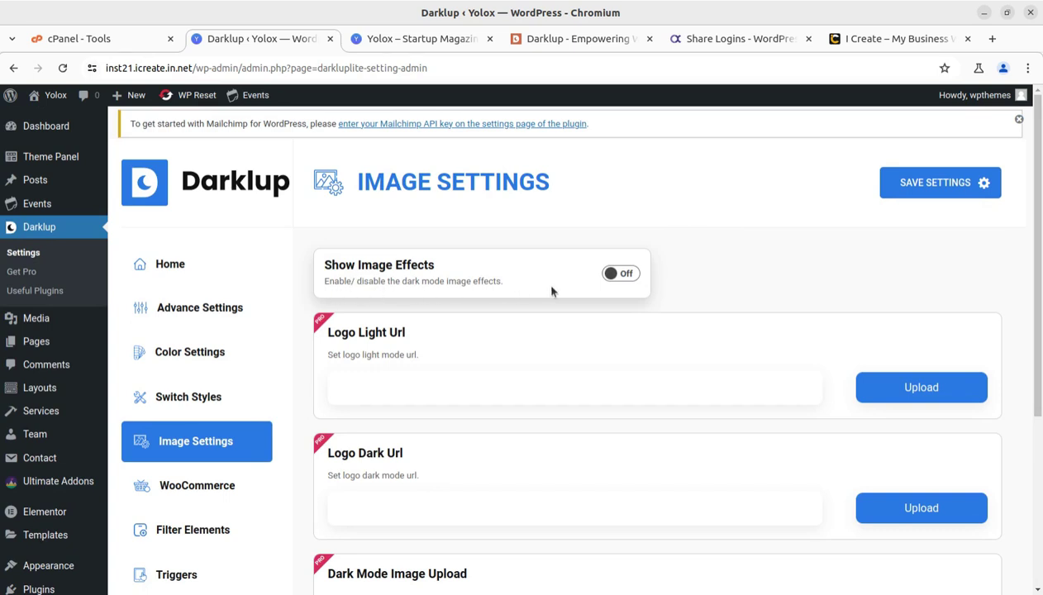
{"action": "left_click", "coordinate": [631, 280]}
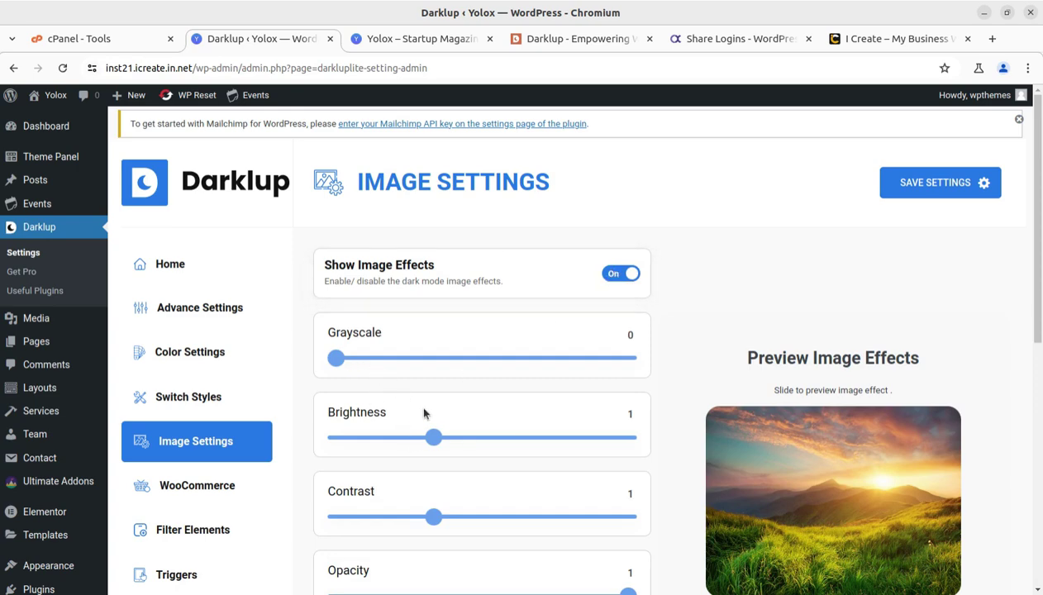
{"action": "scroll", "coordinate": [423, 413], "scroll_direction": "down", "scroll_amount": 1}
{"action": "scroll", "coordinate": [447, 468], "scroll_direction": "down", "scroll_amount": 2}
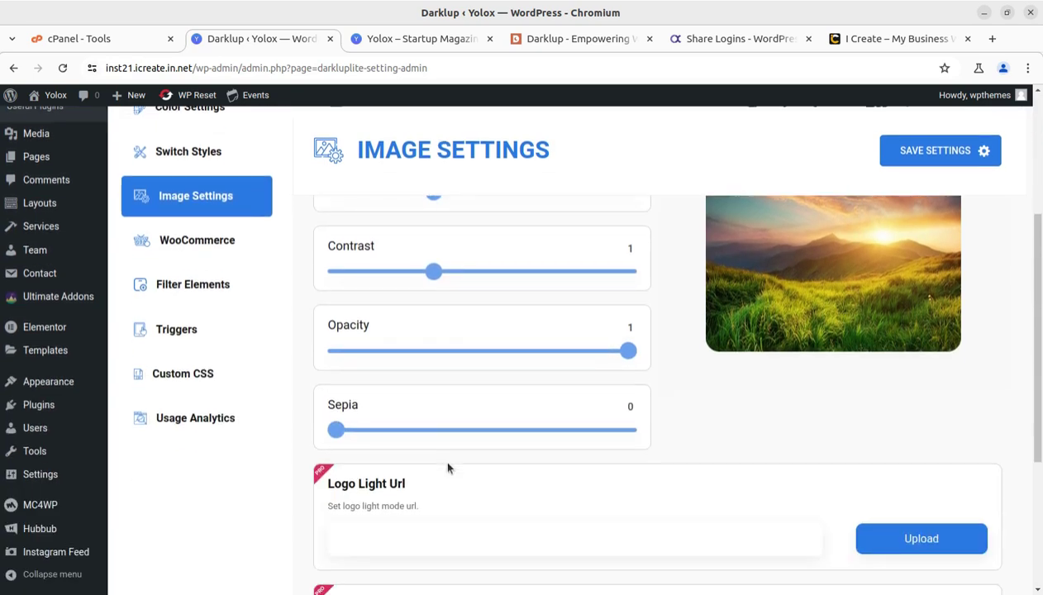
{"action": "scroll", "coordinate": [446, 463], "scroll_direction": "down", "scroll_amount": 2}
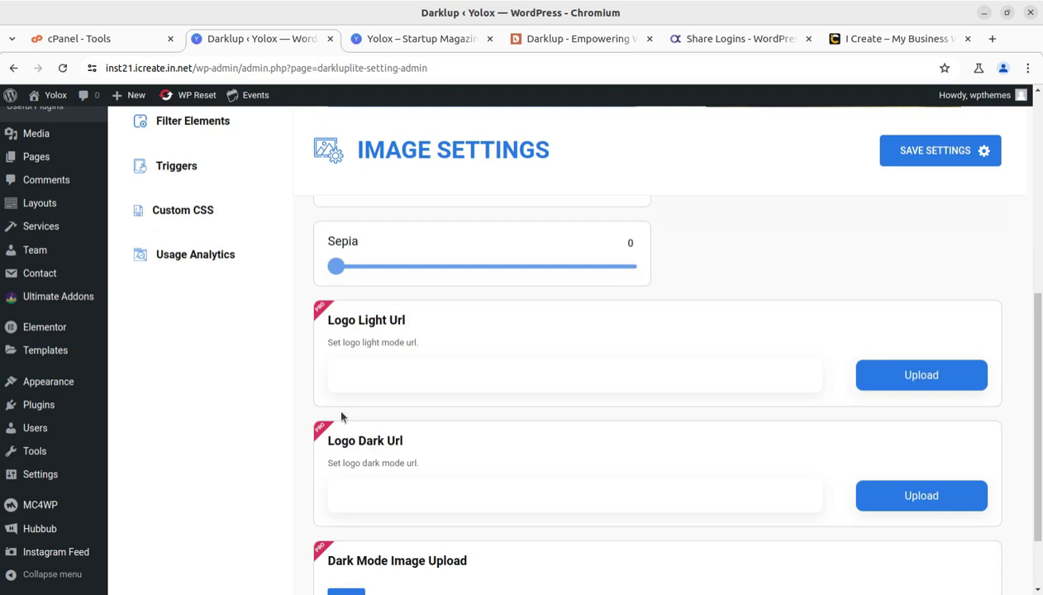
{"action": "scroll", "coordinate": [570, 458], "scroll_direction": "down", "scroll_amount": 1}
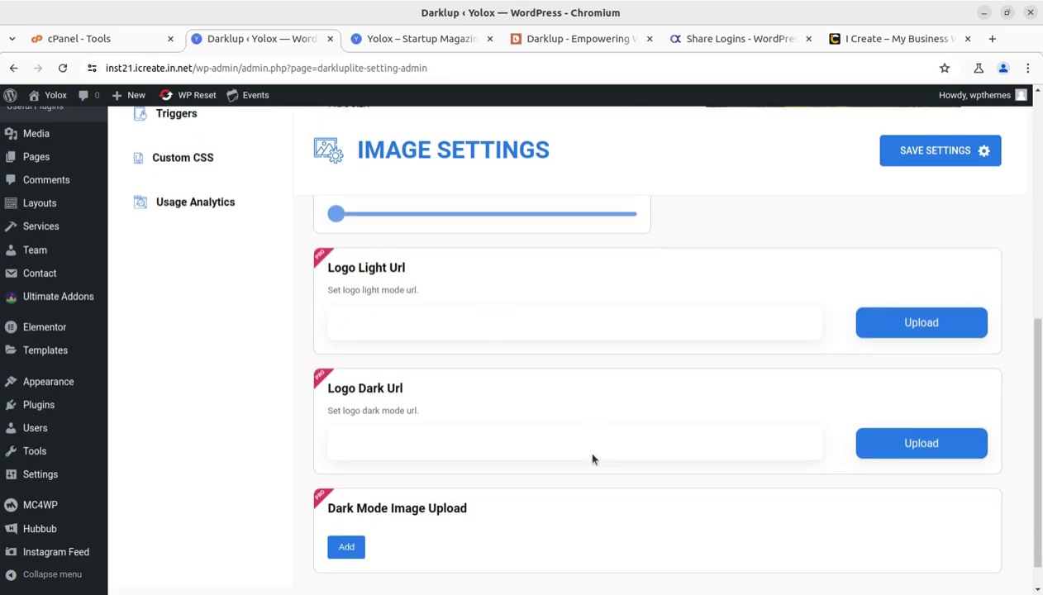
- Switch Show Image Effects back off so the effect sliders are hidden
{"action": "scroll", "coordinate": [439, 495], "scroll_direction": "up", "scroll_amount": 4}
{"action": "scroll", "coordinate": [696, 407], "scroll_direction": "up", "scroll_amount": 2}
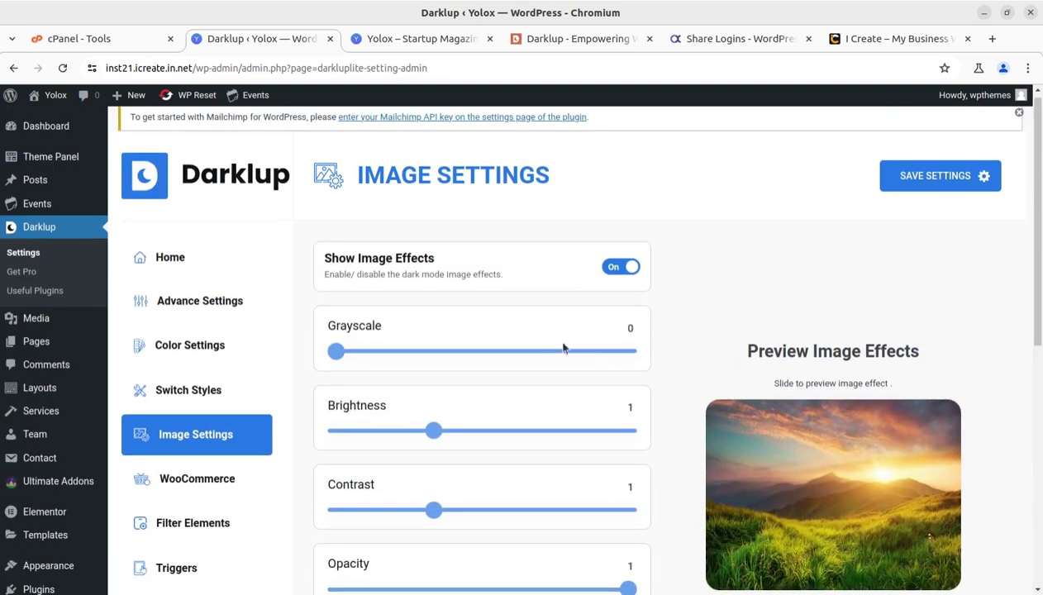
{"action": "scroll", "coordinate": [530, 345], "scroll_direction": "down", "scroll_amount": 2}
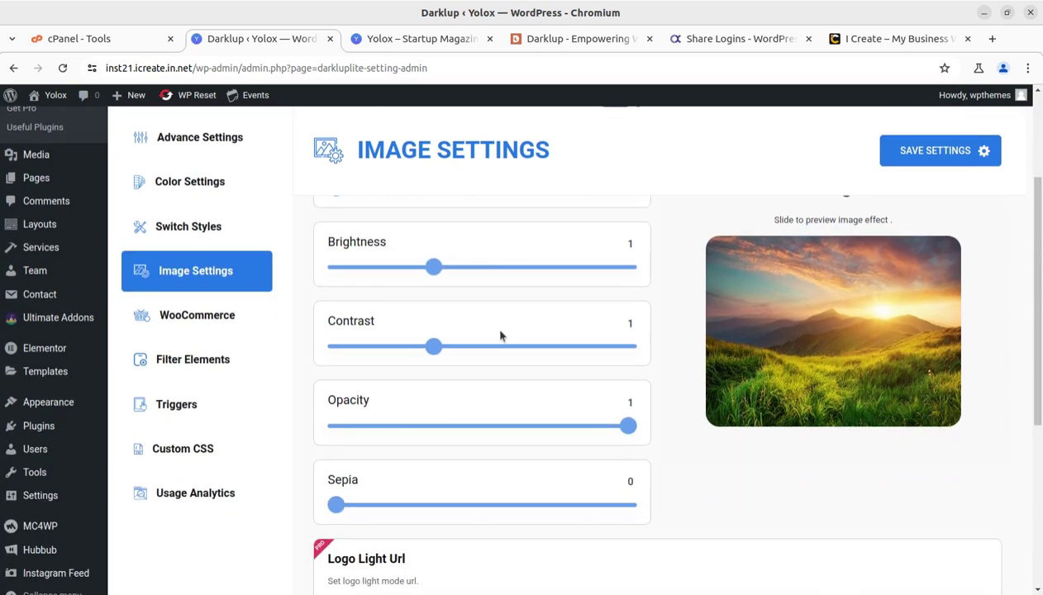
{"action": "scroll", "coordinate": [447, 403], "scroll_direction": "up", "scroll_amount": 2}
{"action": "left_click", "coordinate": [620, 272]}
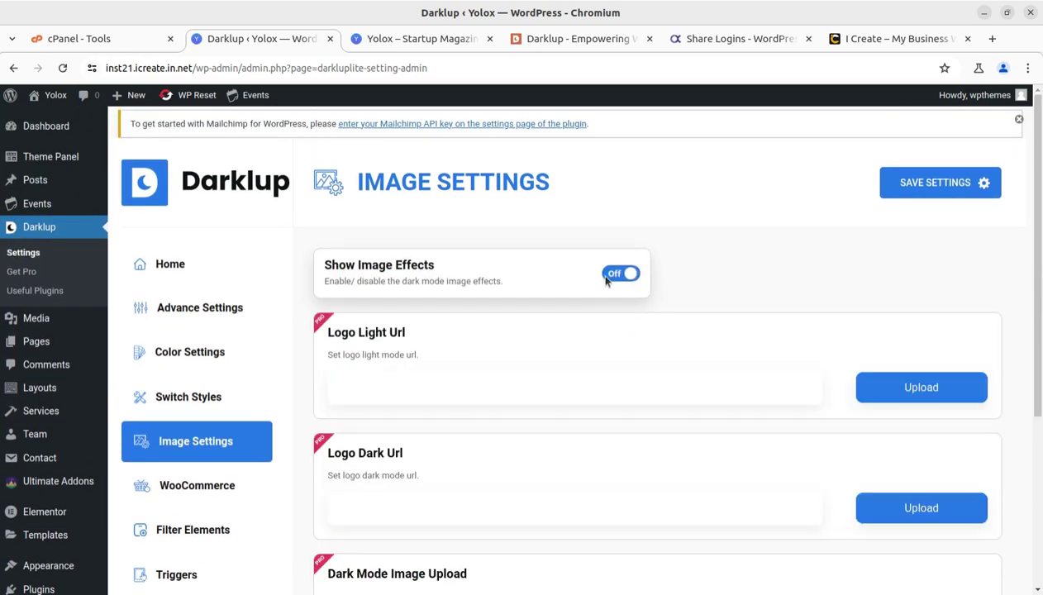
{"action": "scroll", "coordinate": [395, 476], "scroll_direction": "down", "scroll_amount": 1}
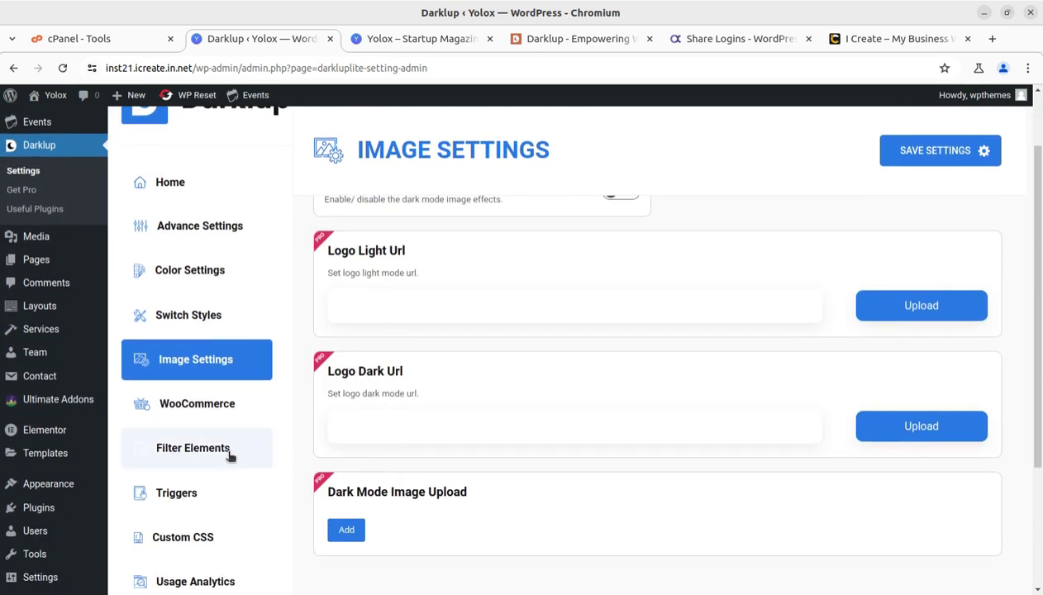
- Step through the WooCommerce, Filter Elements, Triggers and Custom CSS pages to reach Usage Analytics
{"action": "left_click", "coordinate": [171, 409]}
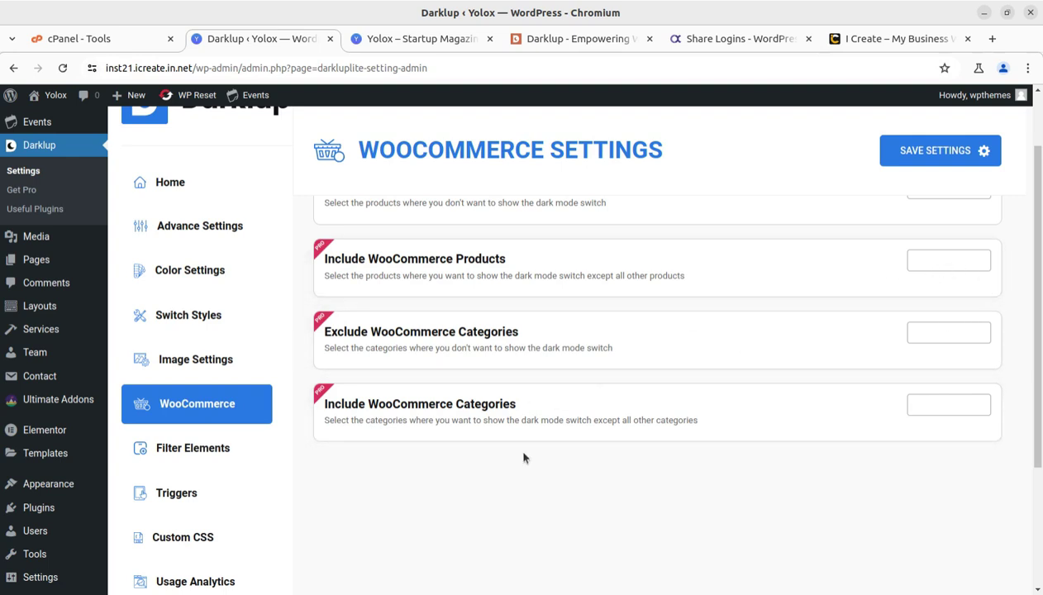
{"action": "left_click", "coordinate": [186, 448]}
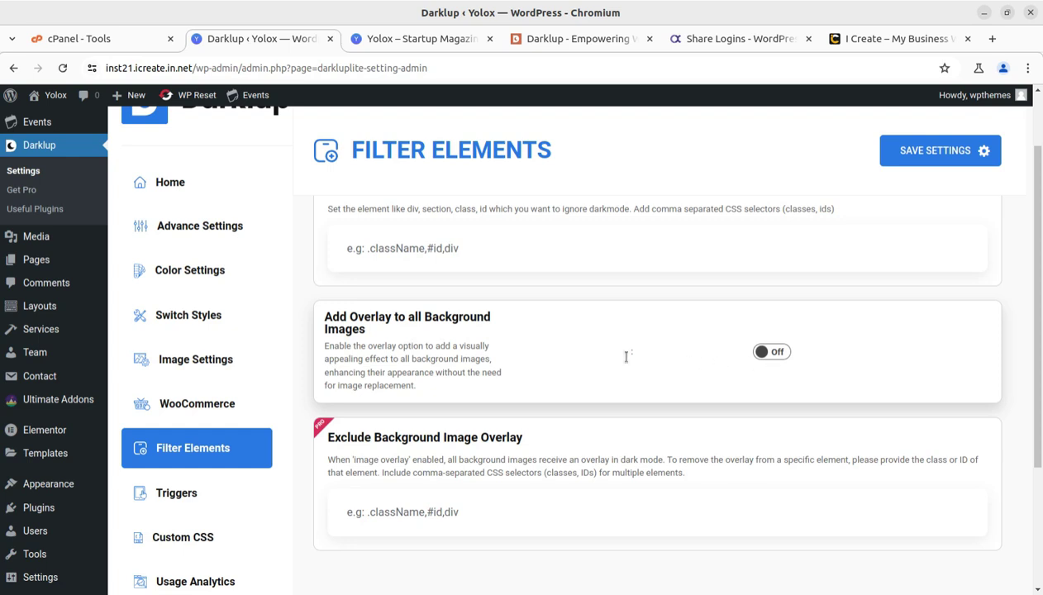
{"action": "scroll", "coordinate": [611, 380], "scroll_direction": "down", "scroll_amount": 4}
{"action": "left_click", "coordinate": [176, 329]}
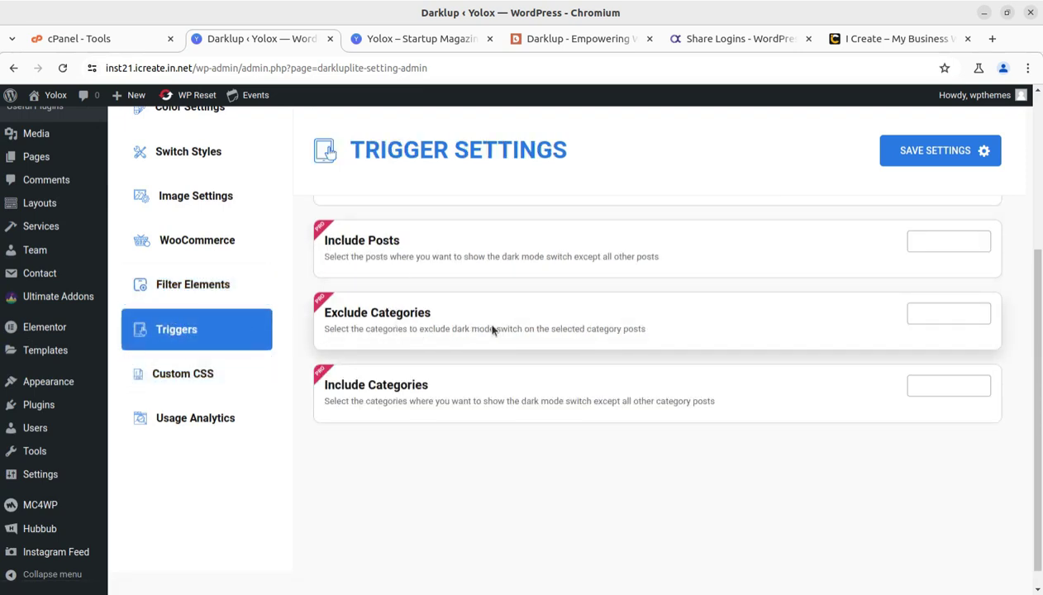
{"action": "left_click", "coordinate": [183, 383]}
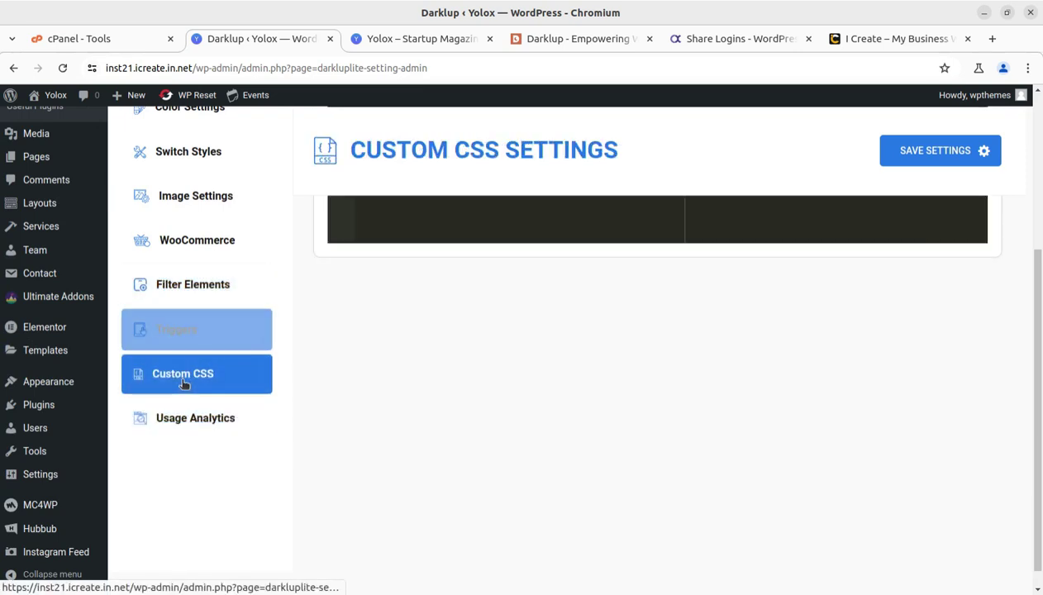
{"action": "left_click", "coordinate": [200, 428]}
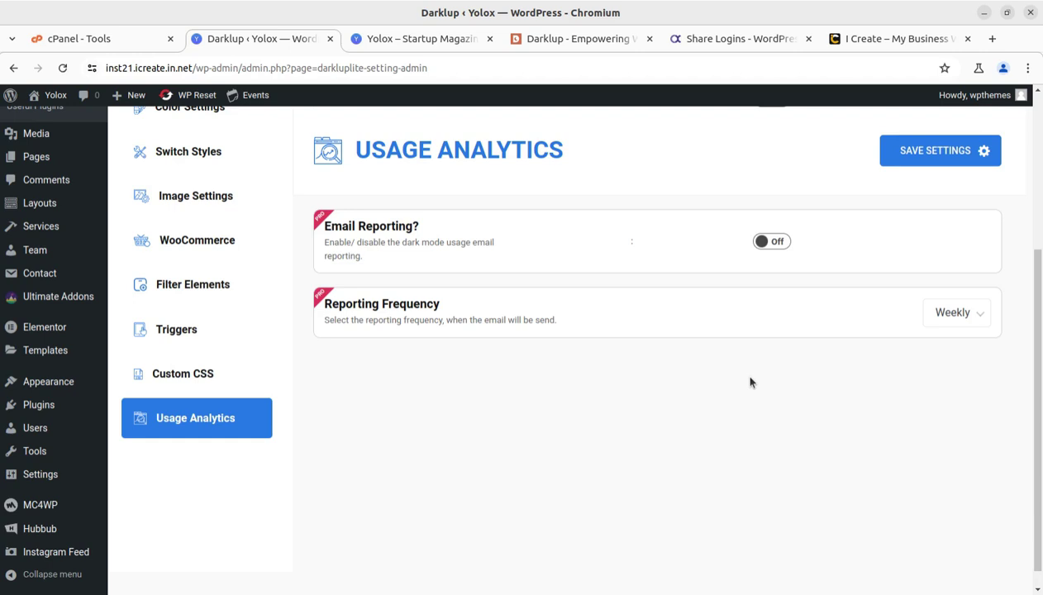
{"action": "scroll", "coordinate": [749, 381], "scroll_direction": "up", "scroll_amount": 2}
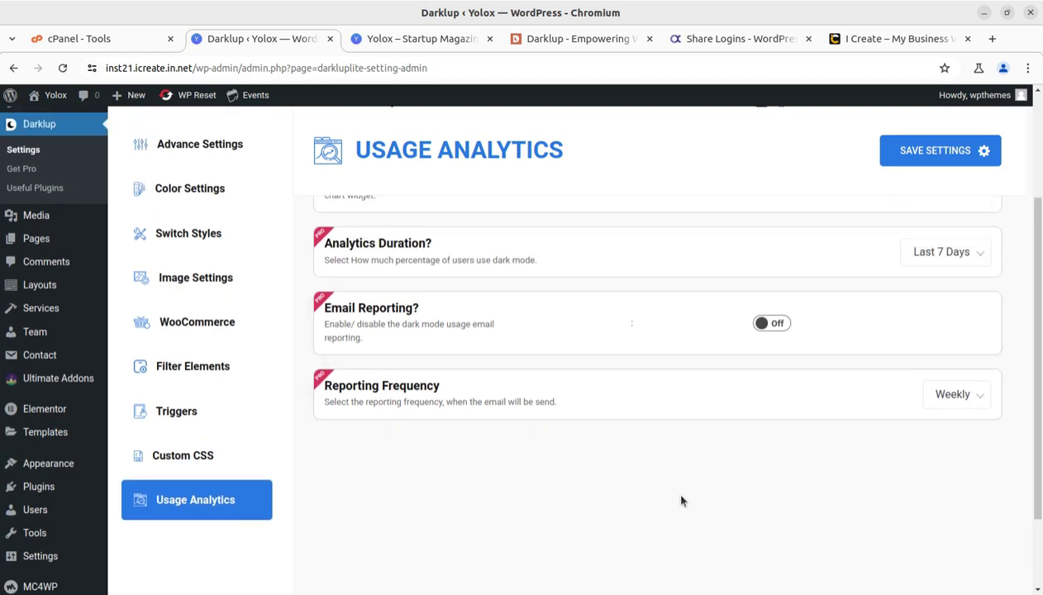
{"action": "scroll", "coordinate": [680, 500], "scroll_direction": "up", "scroll_amount": 4}
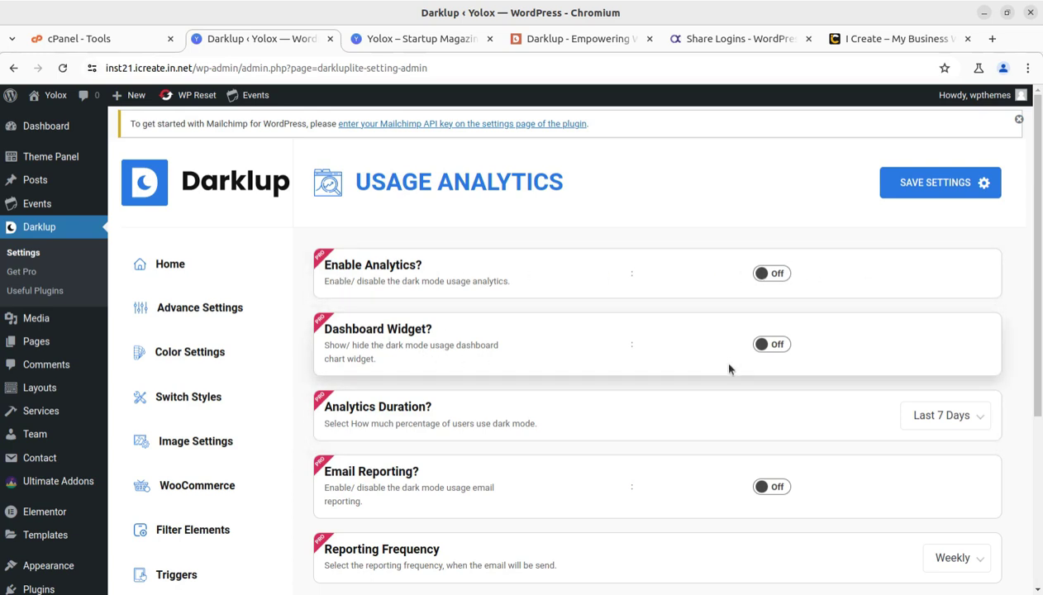
{"action": "scroll", "coordinate": [418, 458], "scroll_direction": "down", "scroll_amount": 2}
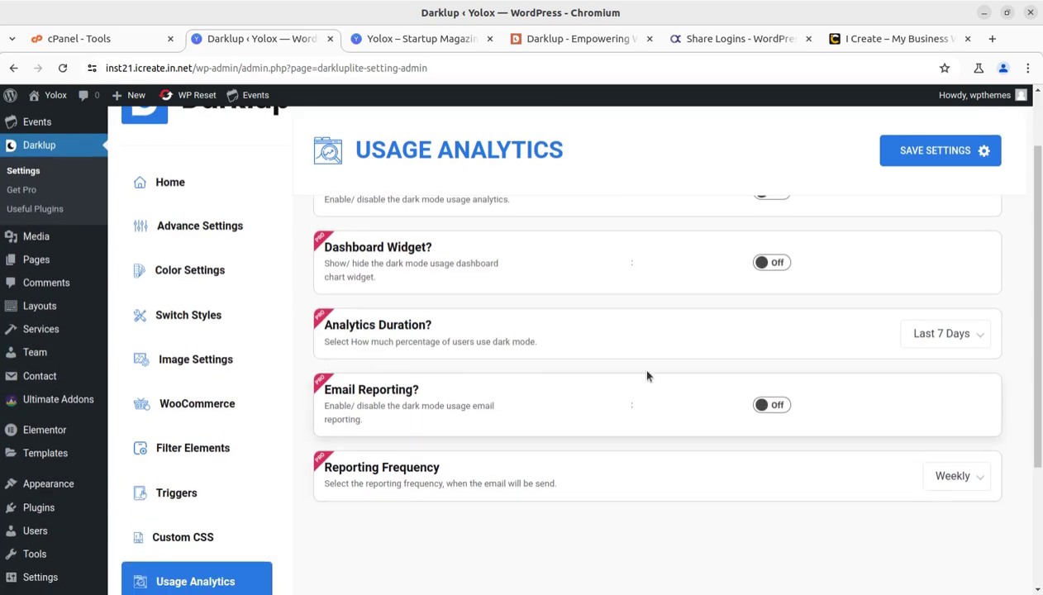
{"action": "scroll", "coordinate": [578, 580], "scroll_direction": "down", "scroll_amount": 3}
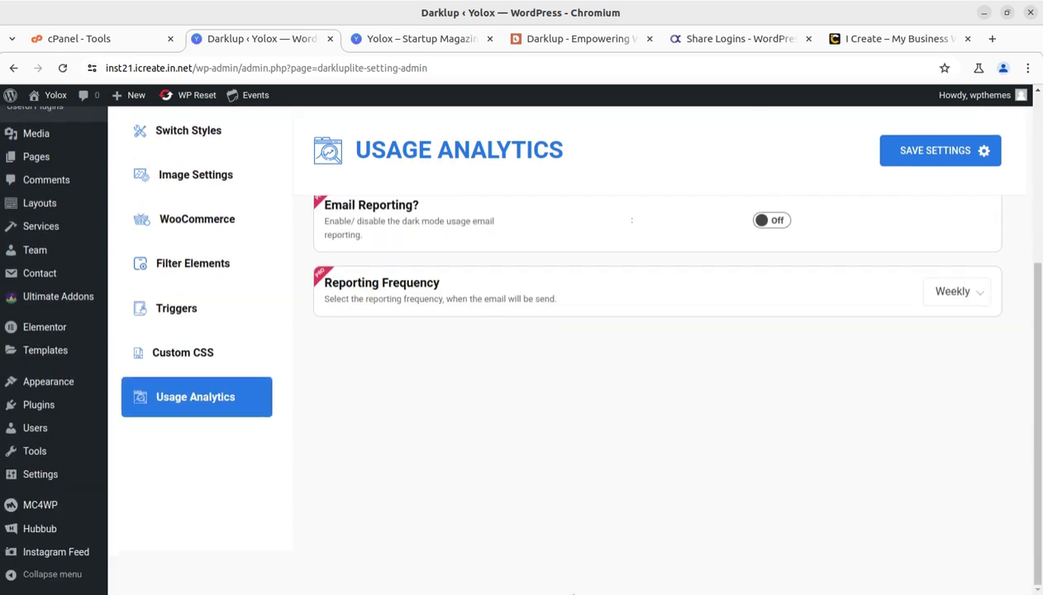
{"action": "scroll", "coordinate": [574, 593], "scroll_direction": "up", "scroll_amount": 4}
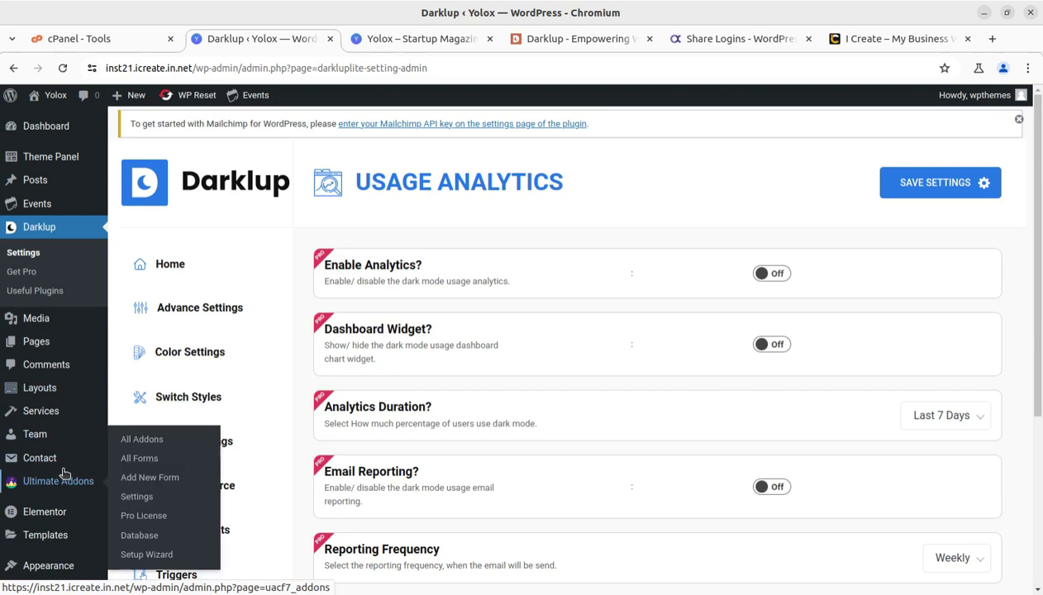
{"action": "scroll", "coordinate": [70, 417], "scroll_direction": "down", "scroll_amount": 1}
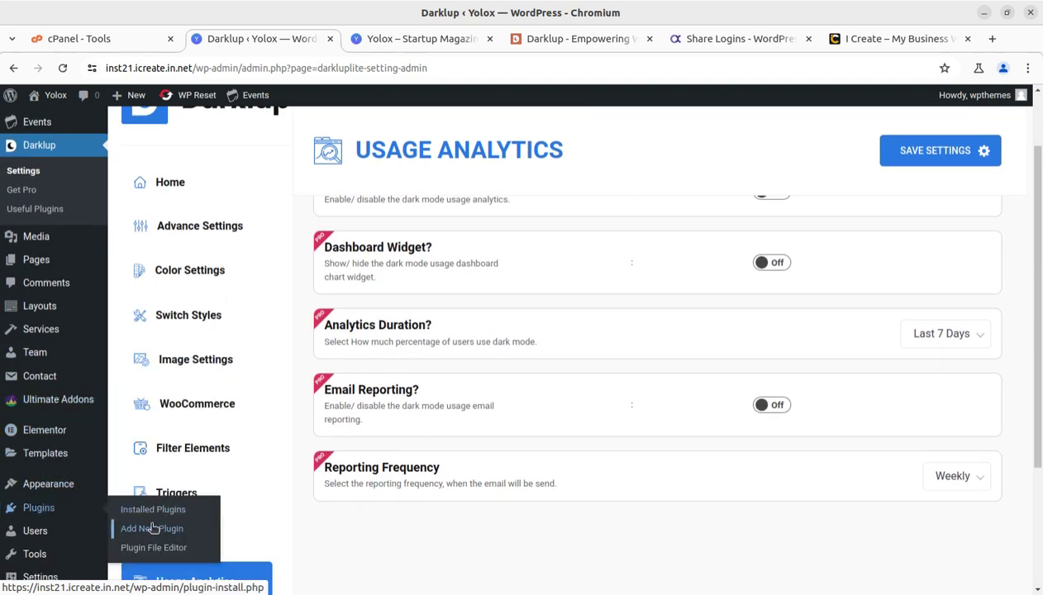
- Activate Darklup Pro under Installed Plugins and return to the Darklup Settings page
{"action": "left_click", "coordinate": [148, 516]}
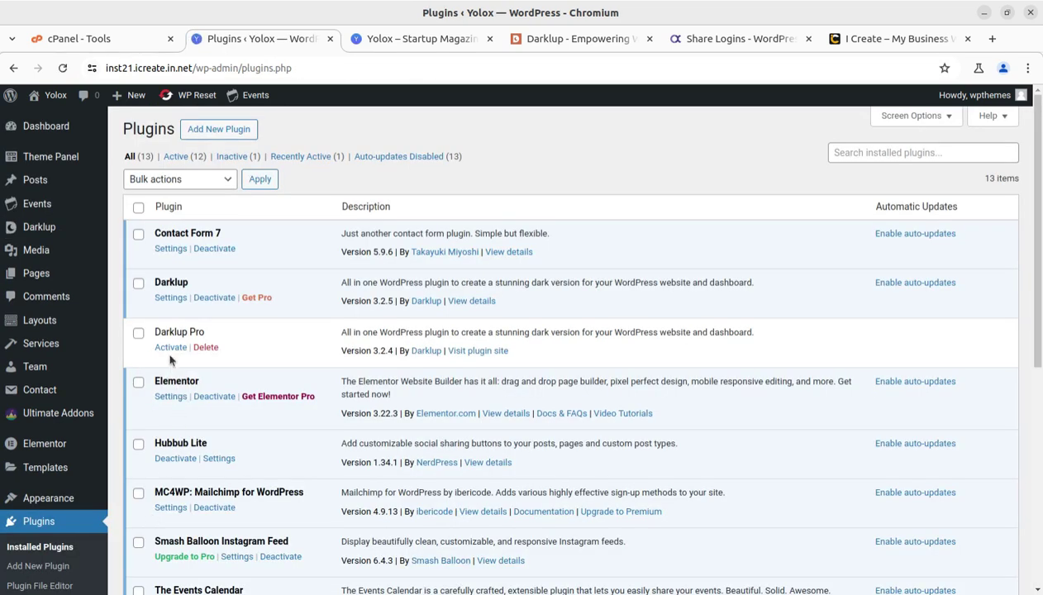
{"action": "left_click", "coordinate": [170, 347]}
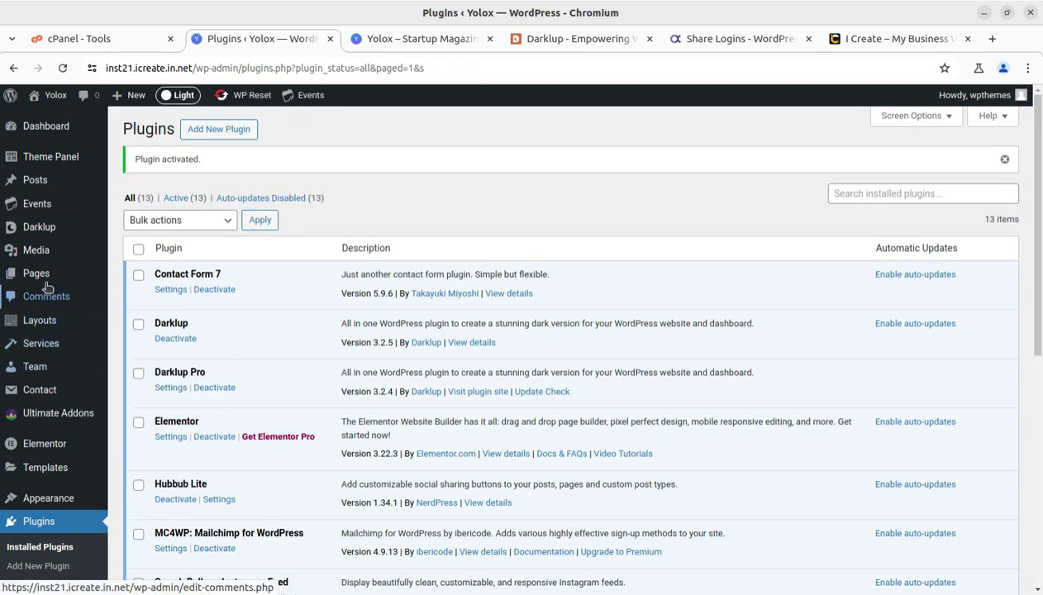
{"action": "mouse_move", "coordinate": [33, 231]}
{"action": "left_click", "coordinate": [138, 235]}
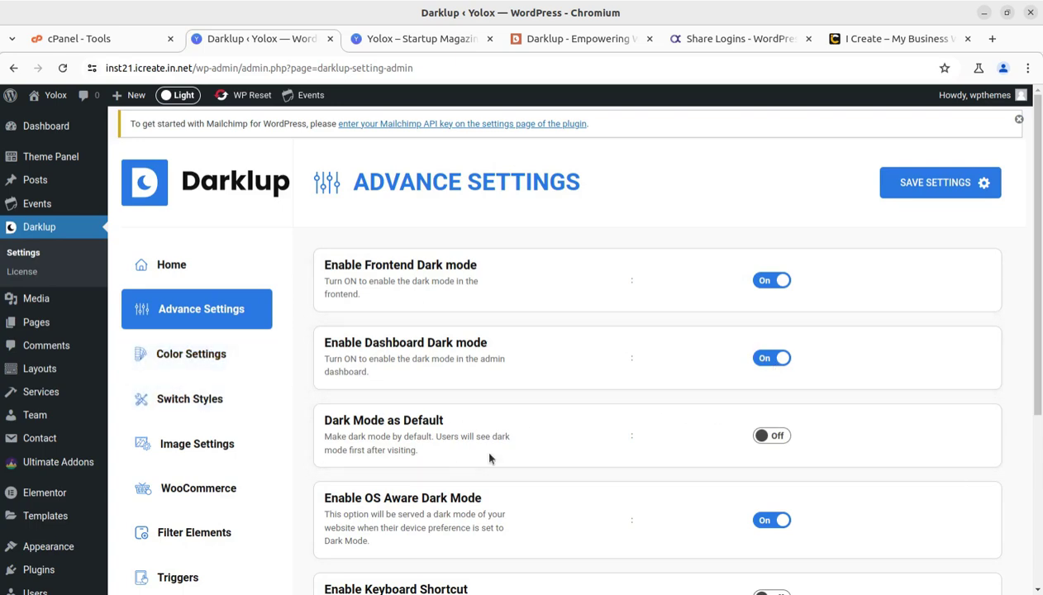
- Review the dark mode colour settings and their preset colour schemes
{"action": "scroll", "coordinate": [537, 438], "scroll_direction": "down", "scroll_amount": 5}
{"action": "scroll", "coordinate": [595, 423], "scroll_direction": "up", "scroll_amount": 5}
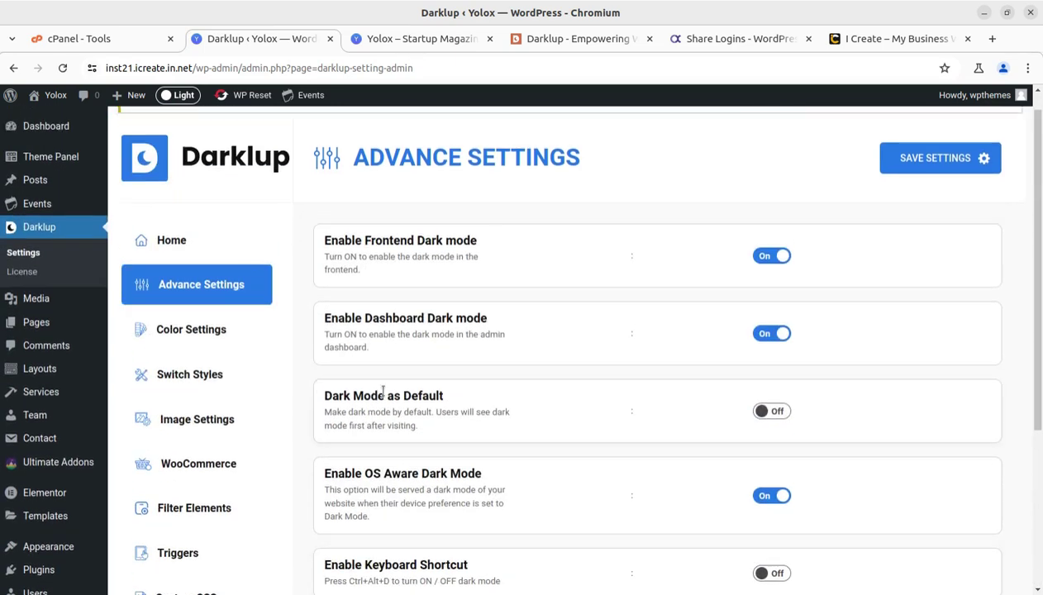
{"action": "left_click", "coordinate": [181, 331]}
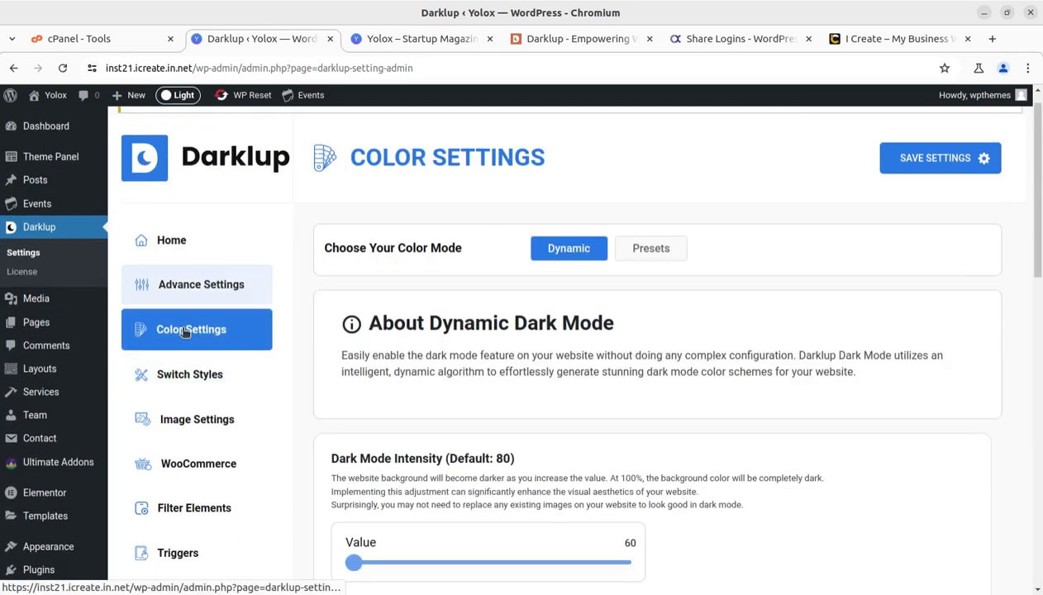
{"action": "left_click", "coordinate": [641, 249]}
{"action": "scroll", "coordinate": [627, 462], "scroll_direction": "down", "scroll_amount": 3}
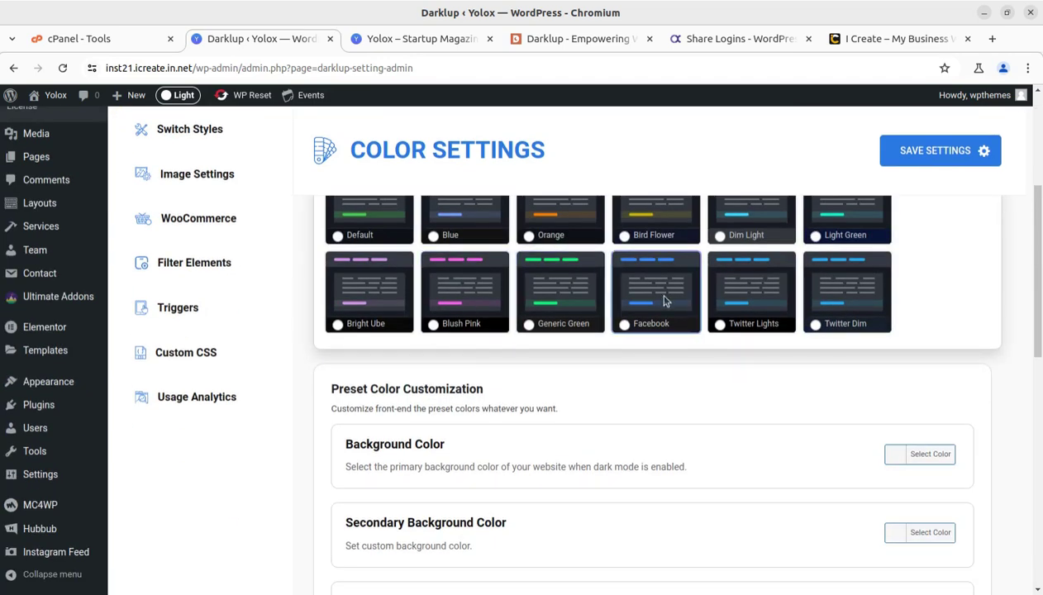
{"action": "scroll", "coordinate": [436, 462], "scroll_direction": "down", "scroll_amount": 7}
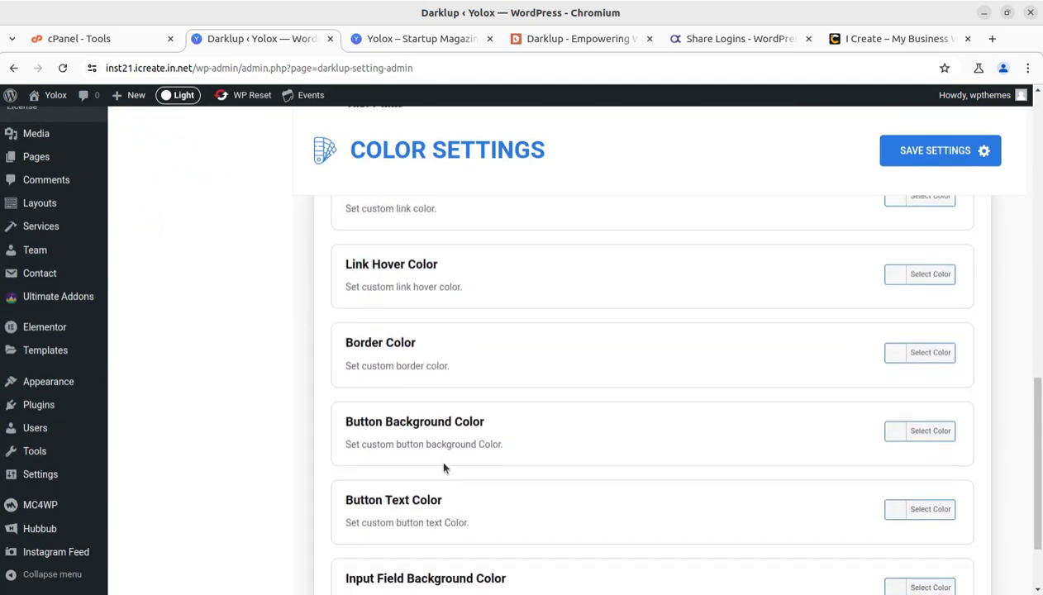
{"action": "scroll", "coordinate": [442, 465], "scroll_direction": "up", "scroll_amount": 10}
- Review the switch style settings and the available floating switch positions
{"action": "left_click", "coordinate": [191, 400]}
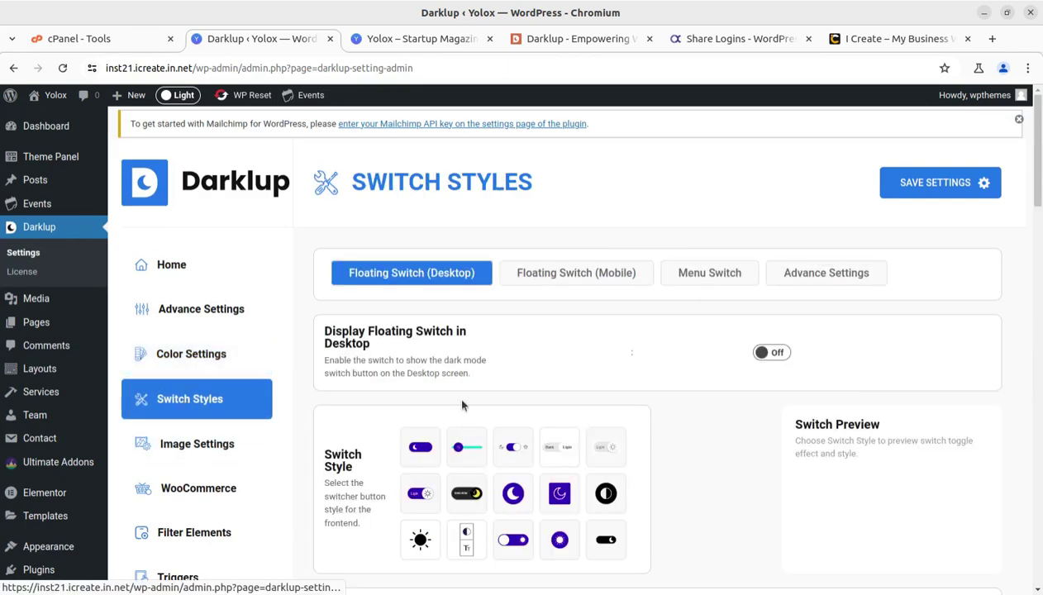
{"action": "scroll", "coordinate": [495, 437], "scroll_direction": "down", "scroll_amount": 2}
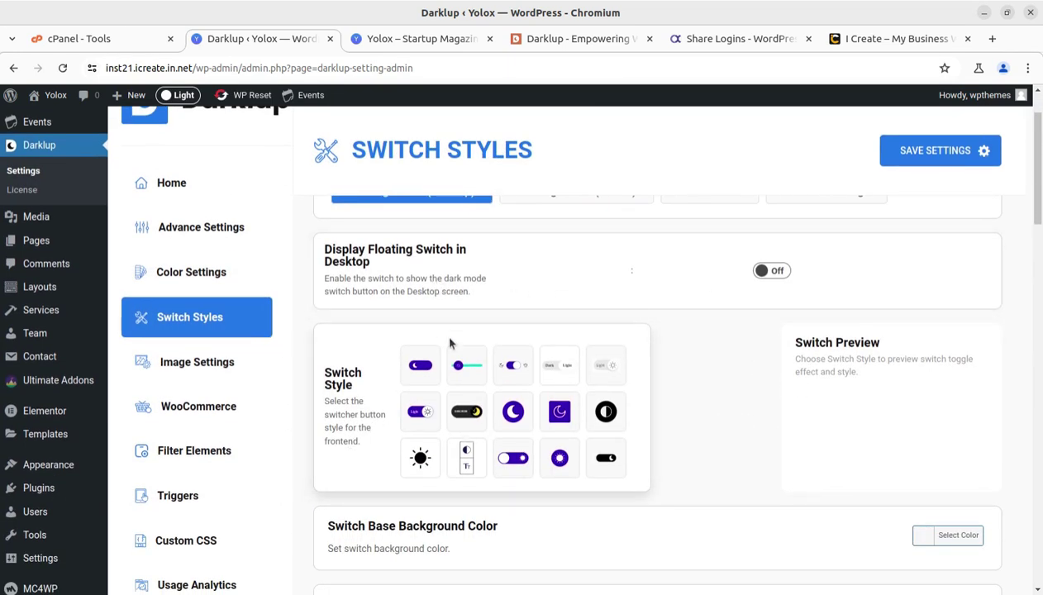
{"action": "scroll", "coordinate": [452, 343], "scroll_direction": "down", "scroll_amount": 6}
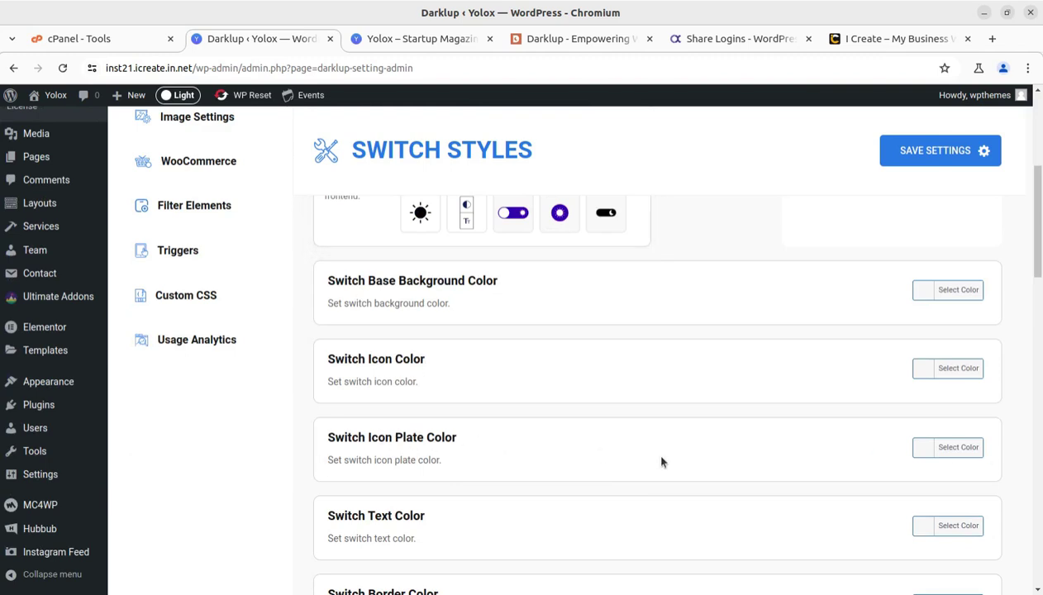
{"action": "scroll", "coordinate": [669, 462], "scroll_direction": "down", "scroll_amount": 10}
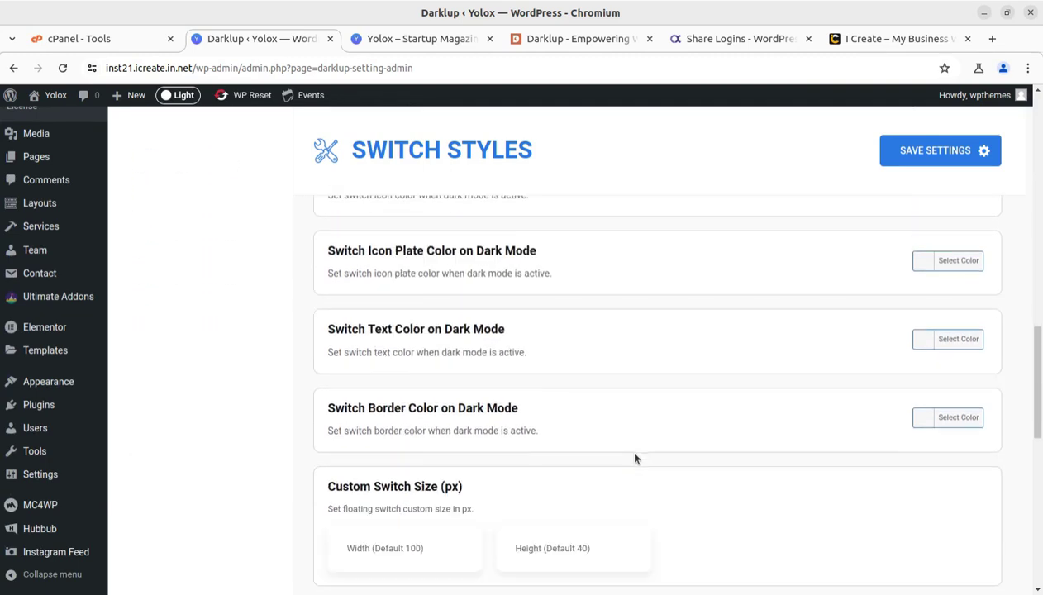
{"action": "scroll", "coordinate": [634, 459], "scroll_direction": "down", "scroll_amount": 4}
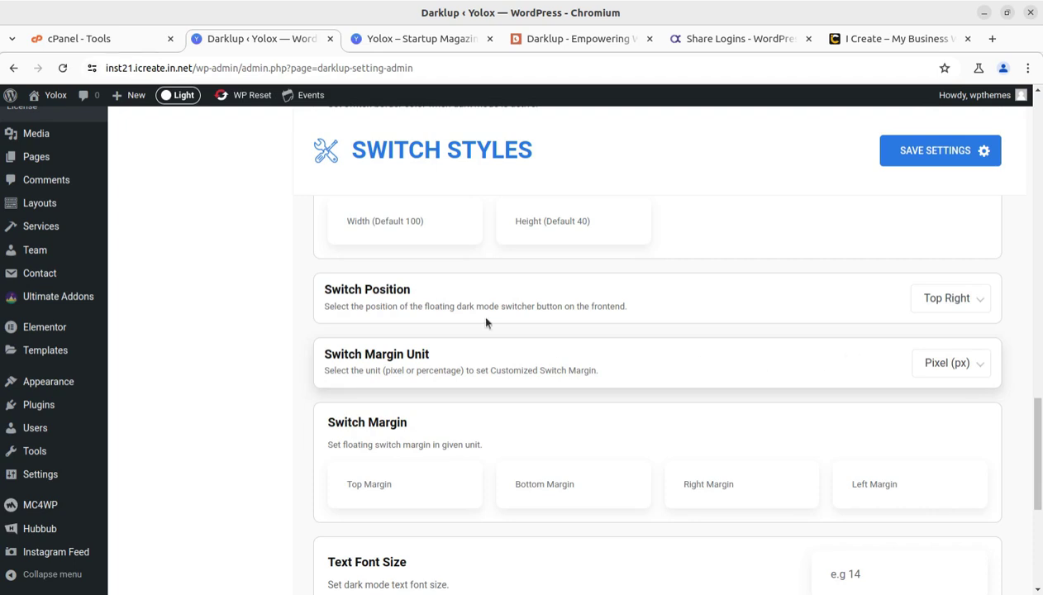
{"action": "scroll", "coordinate": [454, 553], "scroll_direction": "down", "scroll_amount": 2}
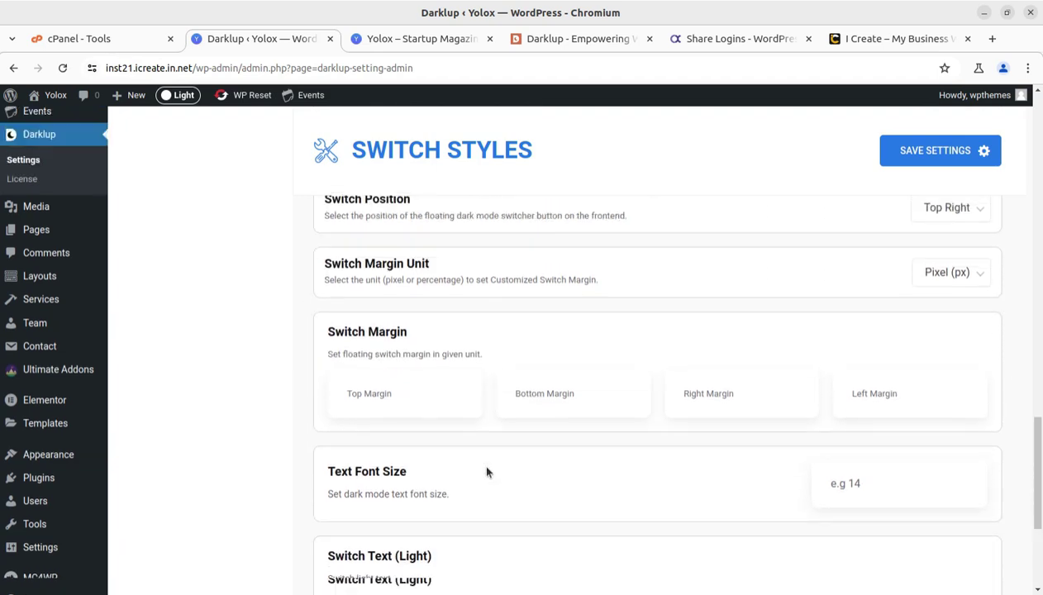
{"action": "scroll", "coordinate": [487, 472], "scroll_direction": "up", "scroll_amount": 2}
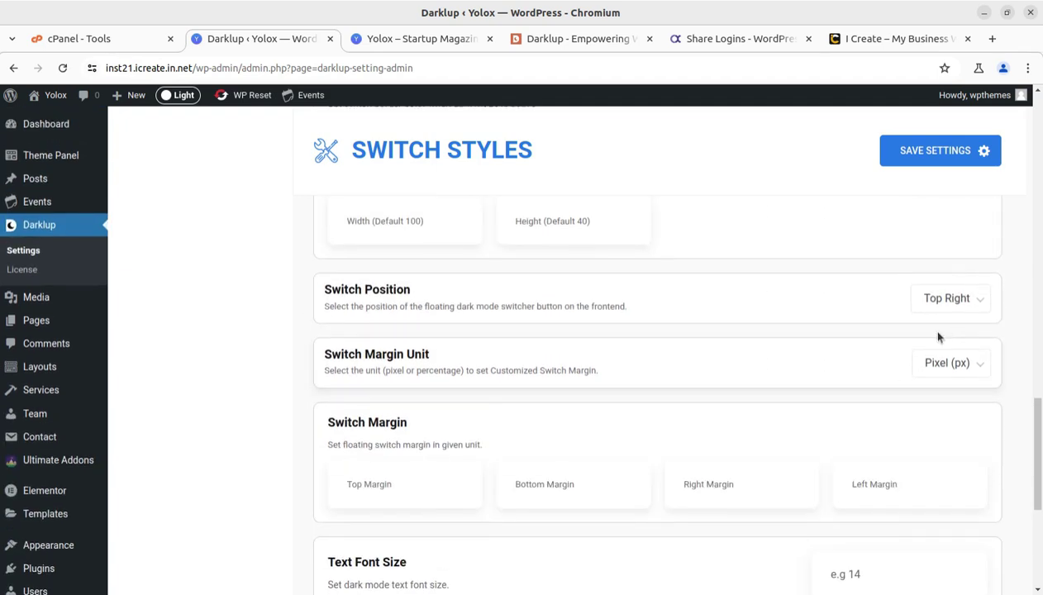
{"action": "left_click", "coordinate": [966, 299]}
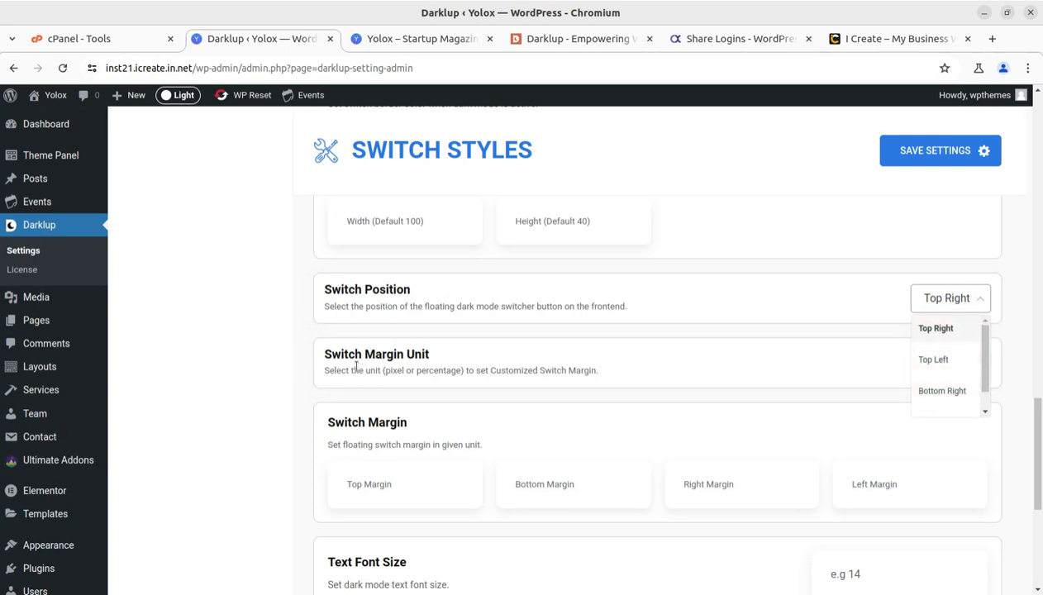
{"action": "scroll", "coordinate": [554, 386], "scroll_direction": "down", "scroll_amount": 5}
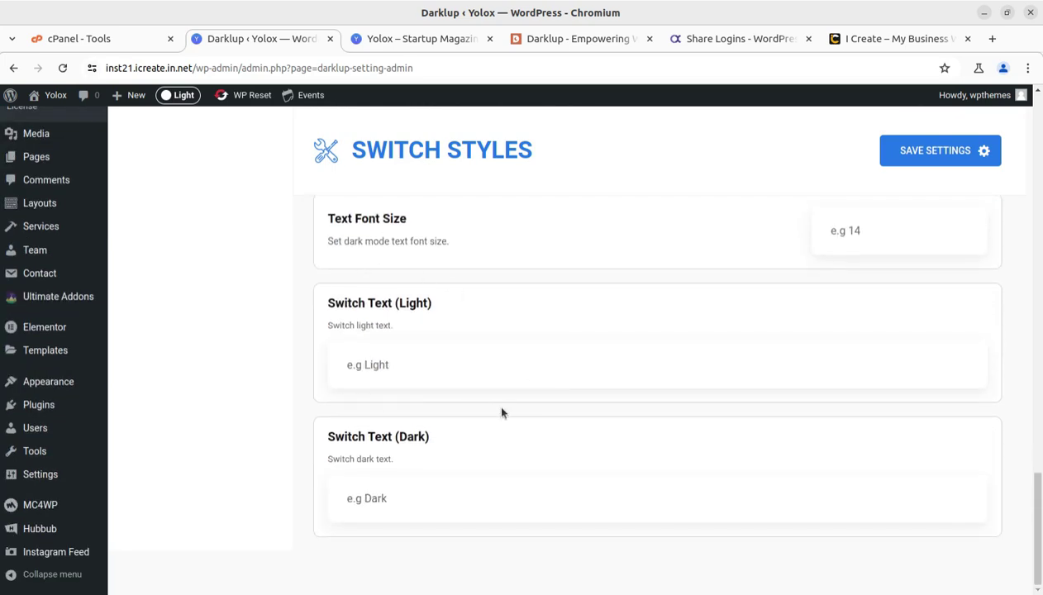
{"action": "scroll", "coordinate": [502, 412], "scroll_direction": "up", "scroll_amount": 10}
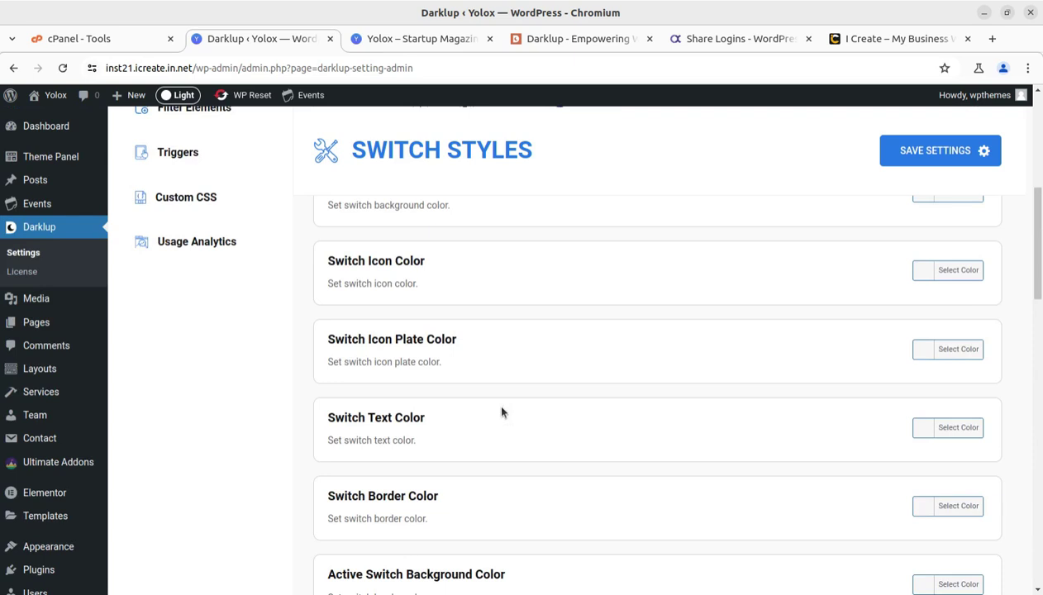
{"action": "scroll", "coordinate": [501, 412], "scroll_direction": "up", "scroll_amount": 3}
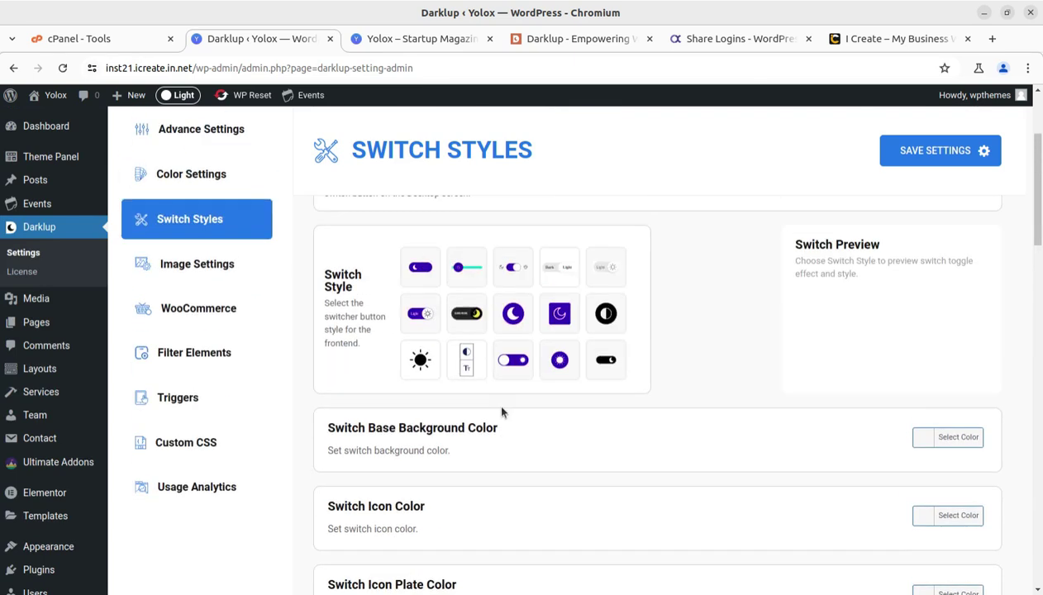
- Go through the Image, WooCommerce, Filter Elements, Triggers and Custom CSS pages to Usage Analytics
{"action": "left_click", "coordinate": [199, 265]}
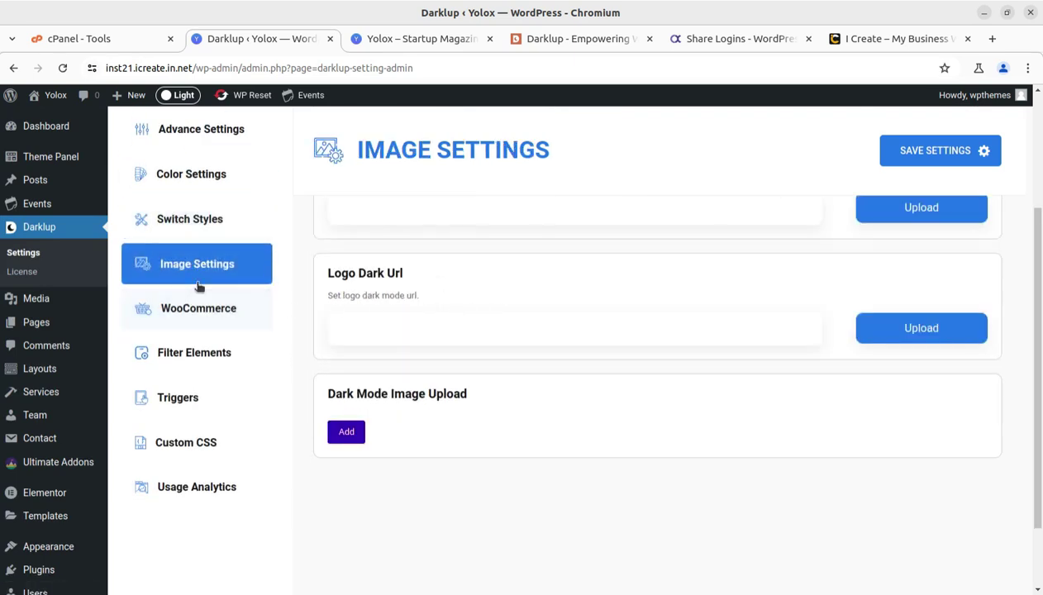
{"action": "left_click", "coordinate": [217, 312]}
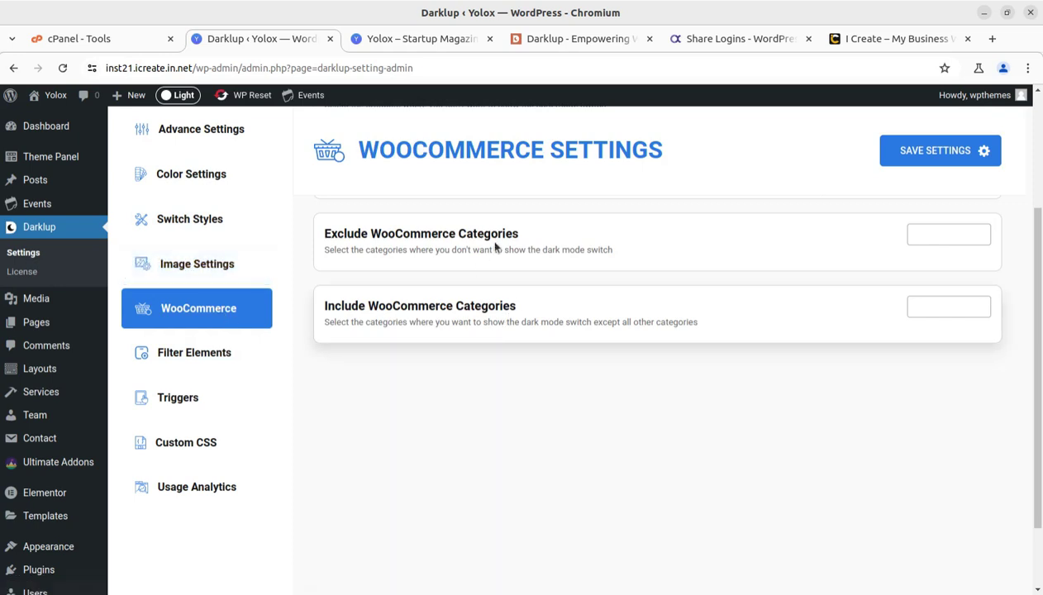
{"action": "left_click", "coordinate": [167, 354]}
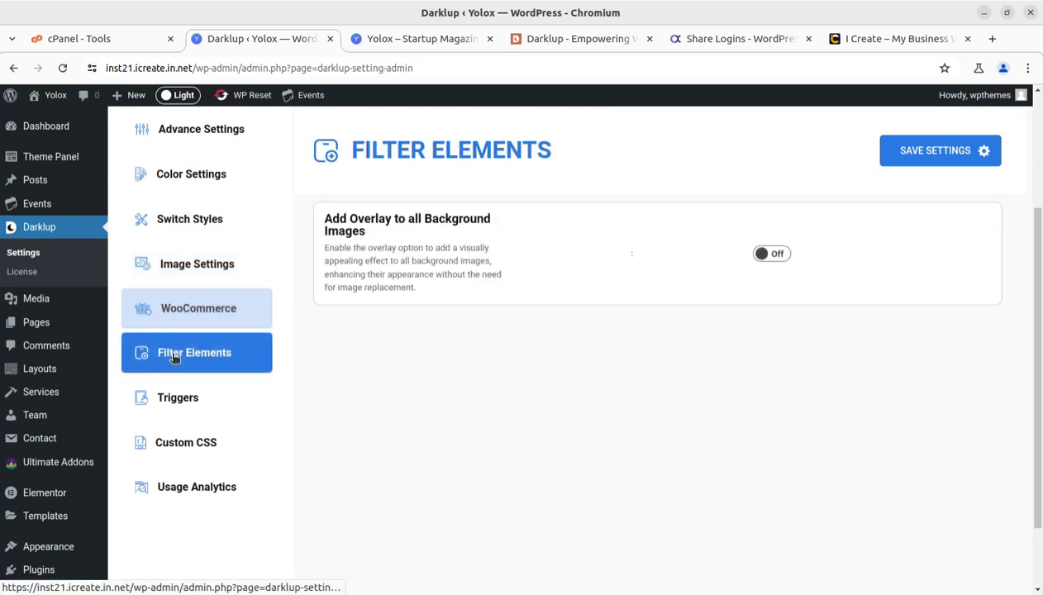
{"action": "left_click", "coordinate": [179, 401]}
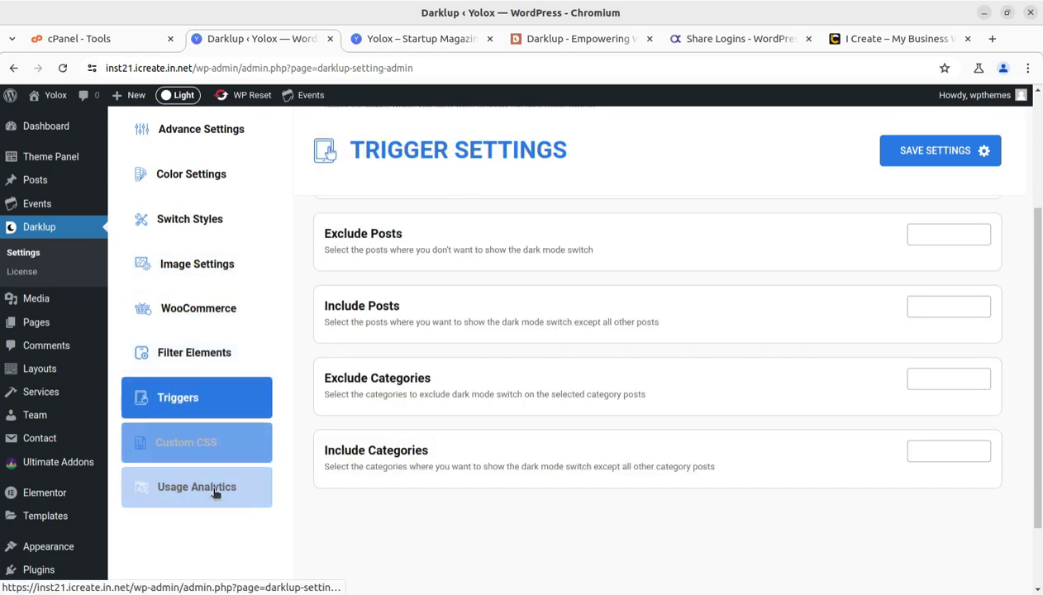
{"action": "left_click", "coordinate": [186, 443]}
{"action": "left_click", "coordinate": [198, 489]}
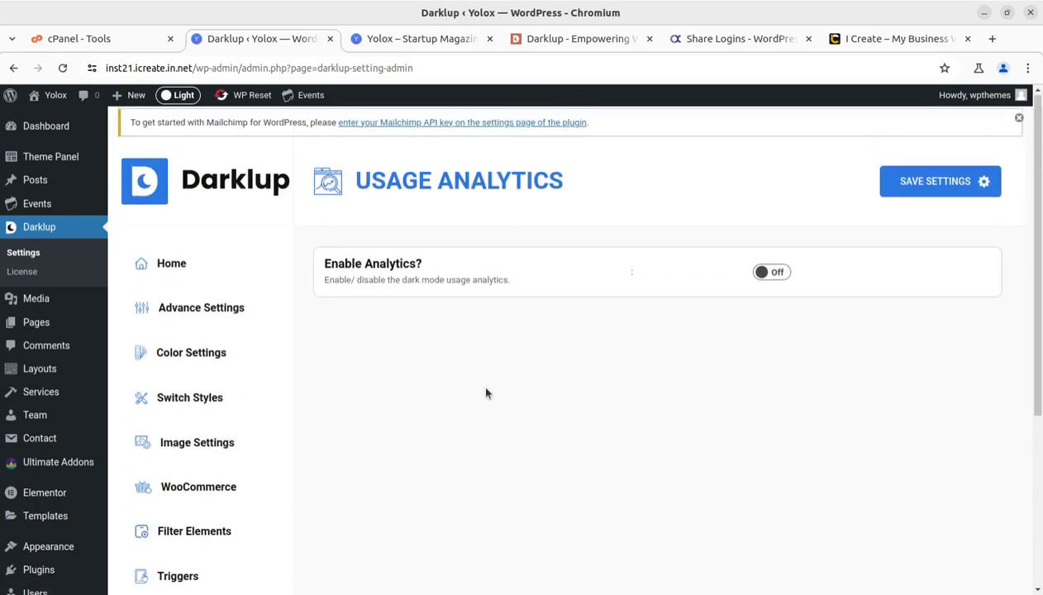
- Switch Enable Analytics on, leaving Dashboard Widget and Email Reporting off
{"action": "left_click", "coordinate": [772, 274]}
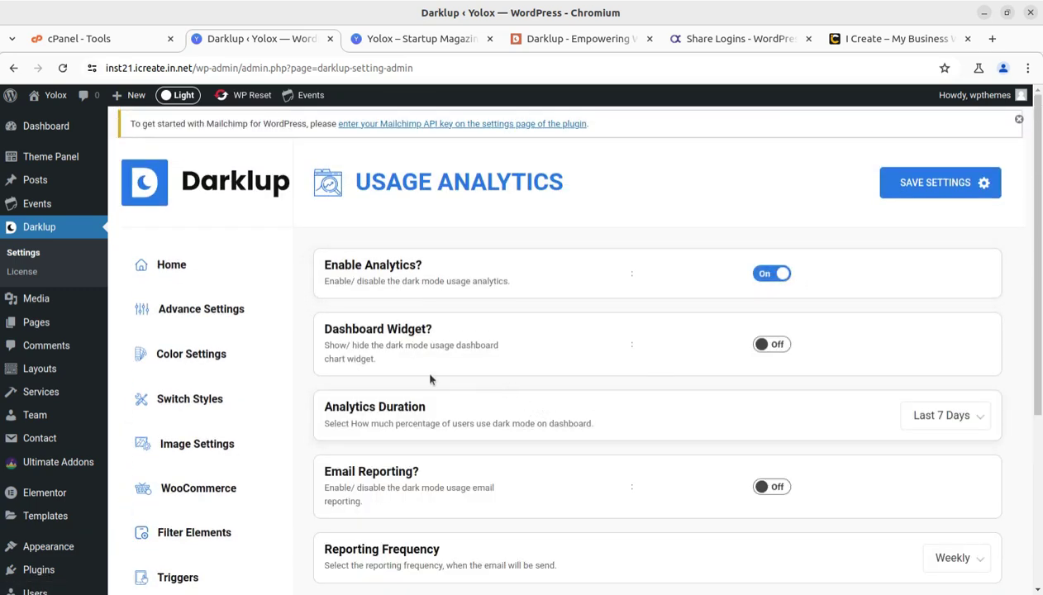
{"action": "scroll", "coordinate": [698, 388], "scroll_direction": "down", "scroll_amount": 2}
{"action": "scroll", "coordinate": [676, 463], "scroll_direction": "up", "scroll_amount": 3}
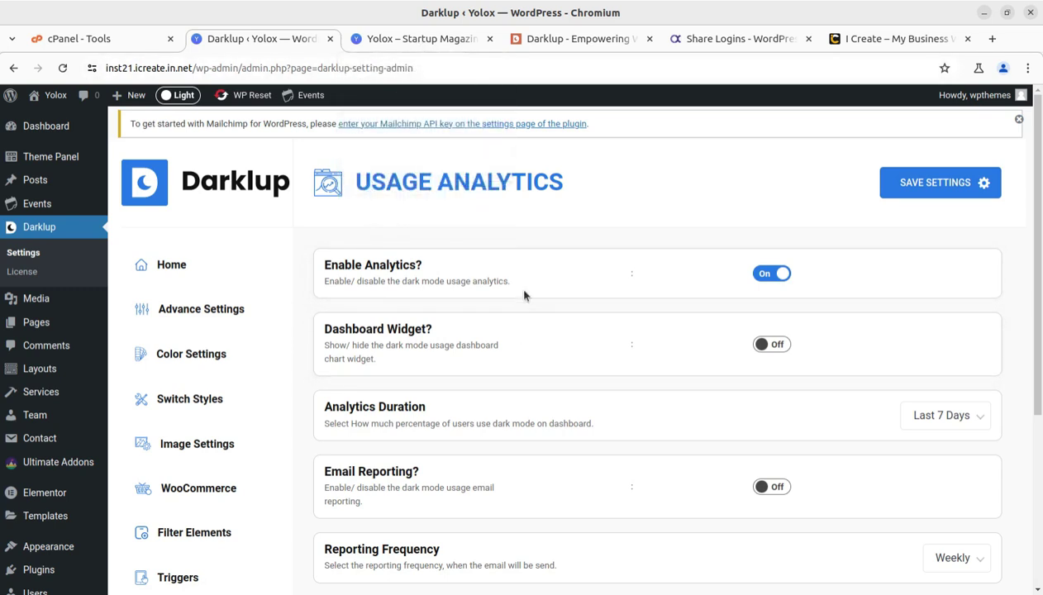
{"action": "left_click", "coordinate": [891, 42]}
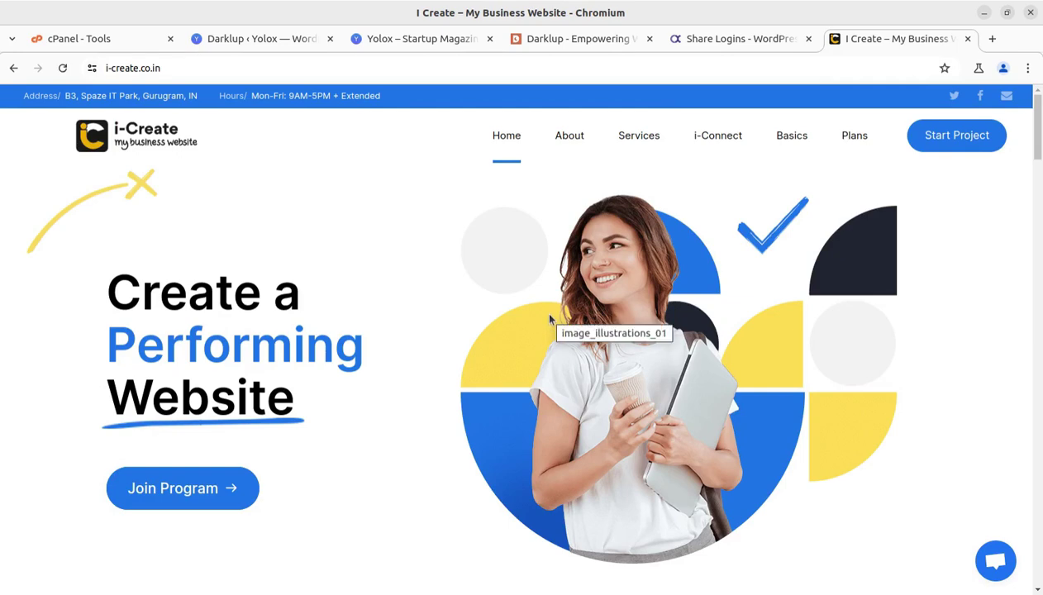
{"action": "scroll", "coordinate": [550, 318], "scroll_direction": "down", "scroll_amount": 7}
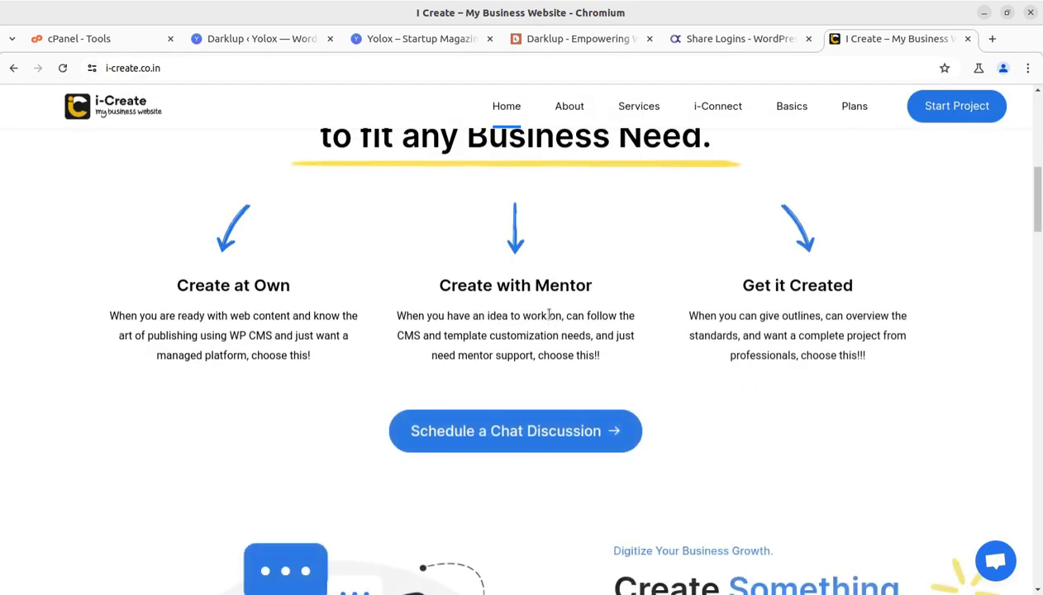
{"action": "scroll", "coordinate": [549, 318], "scroll_direction": "down", "scroll_amount": 3}
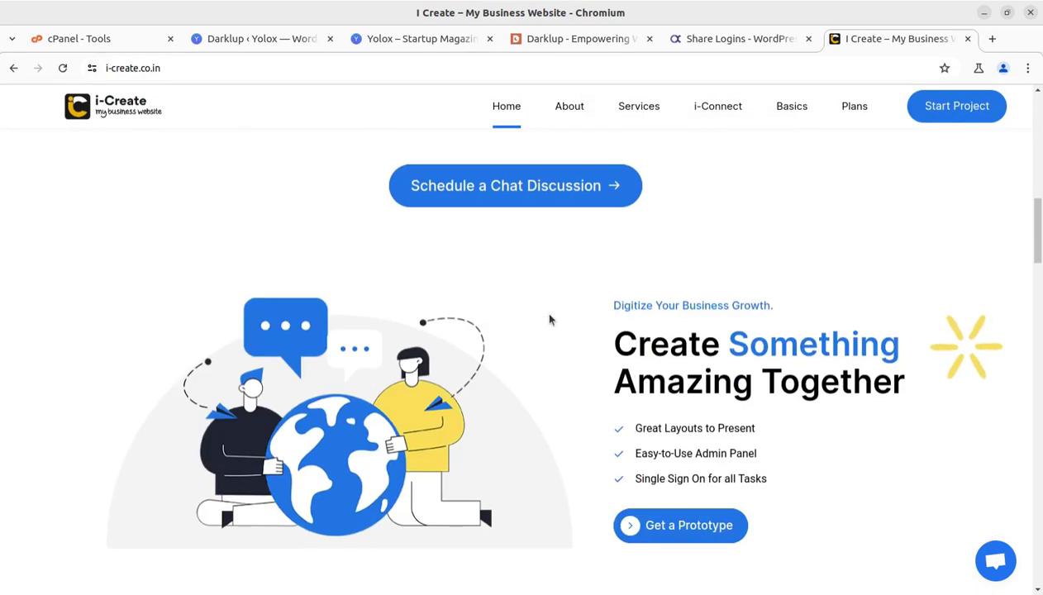
{"action": "scroll", "coordinate": [549, 320], "scroll_direction": "down", "scroll_amount": 2}
{"action": "scroll", "coordinate": [549, 320], "scroll_direction": "down", "scroll_amount": 2}
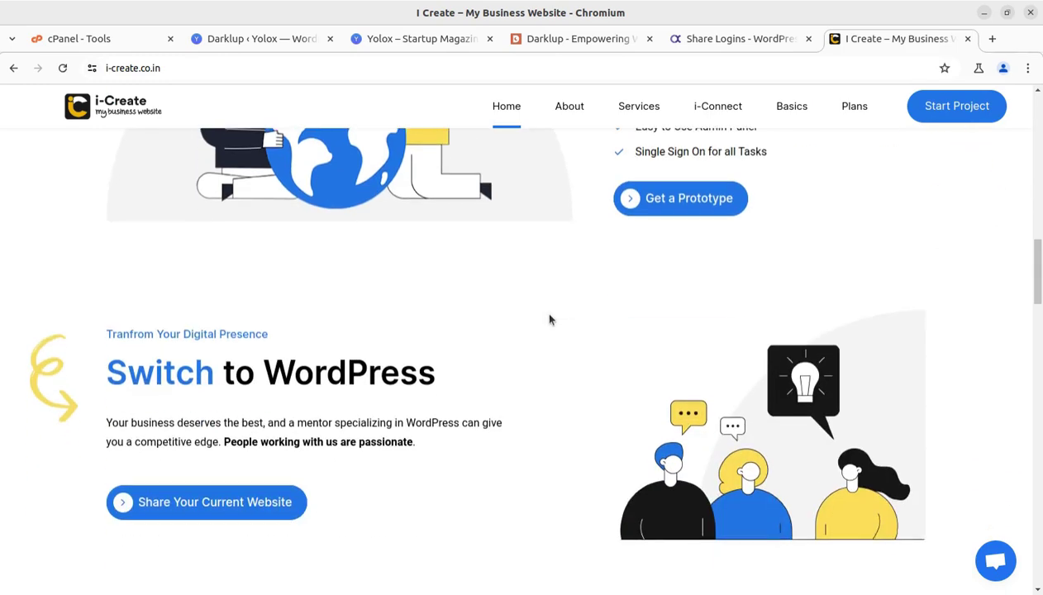
{"action": "scroll", "coordinate": [549, 320], "scroll_direction": "down", "scroll_amount": 5}
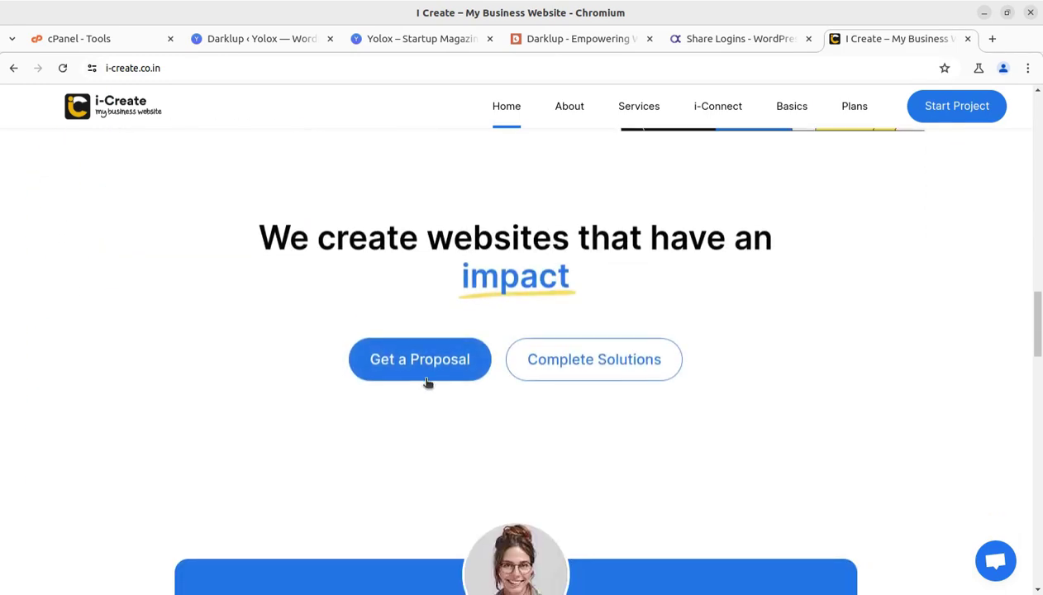
{"action": "scroll", "coordinate": [426, 380], "scroll_direction": "up", "scroll_amount": 4}
{"action": "left_click", "coordinate": [583, 39]}
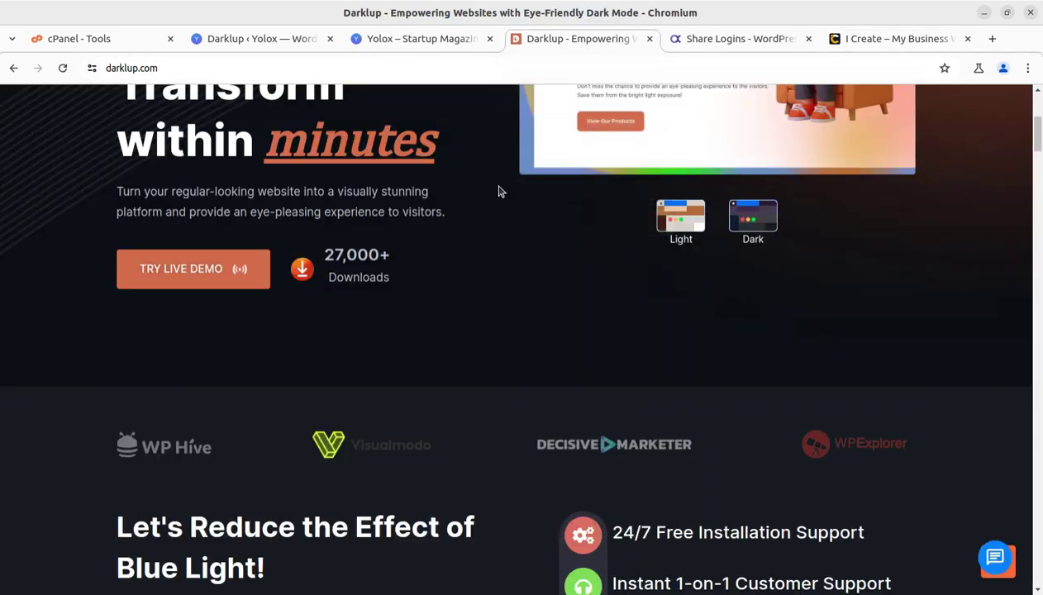
{"action": "scroll", "coordinate": [462, 331], "scroll_direction": "up", "scroll_amount": 5}
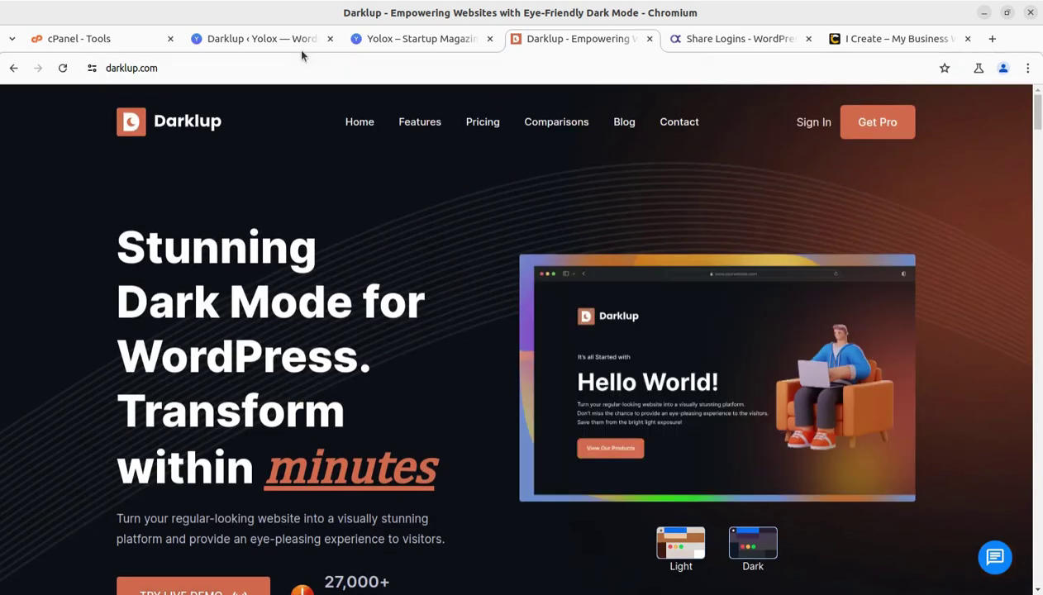
{"action": "left_click", "coordinate": [276, 41]}
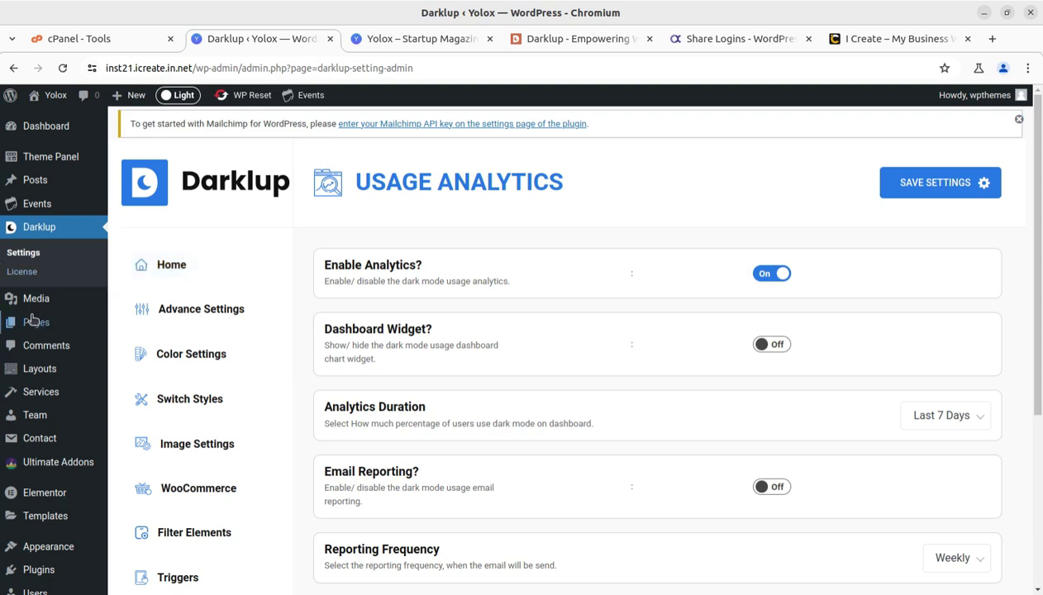
- Look over the Share Logins pricing plans, then go back to the darklup.com homepage
{"action": "left_click", "coordinate": [691, 40]}
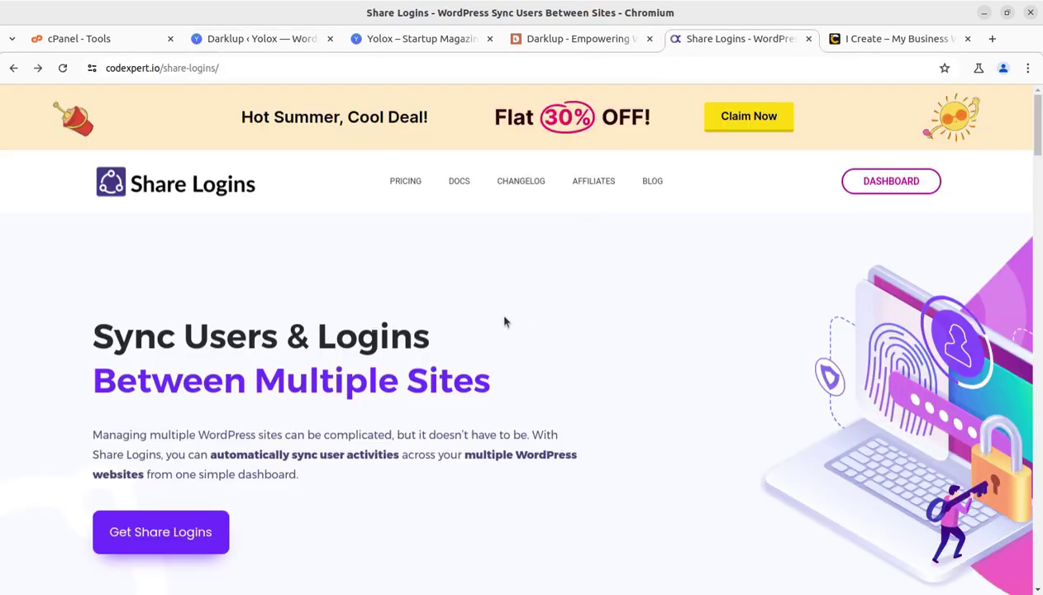
{"action": "left_click", "coordinate": [405, 181]}
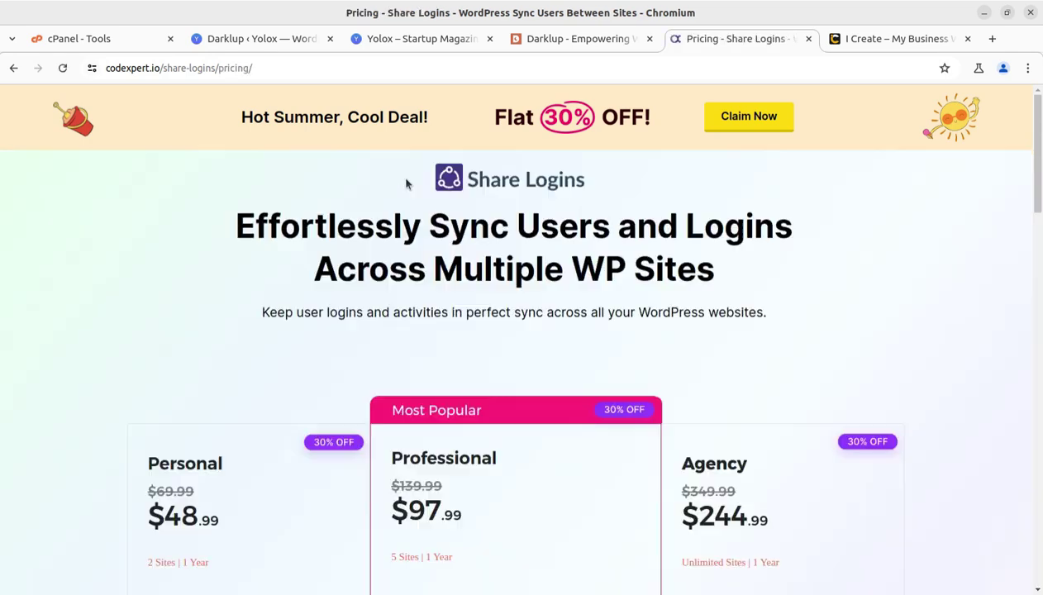
{"action": "scroll", "coordinate": [284, 488], "scroll_direction": "down", "scroll_amount": 1}
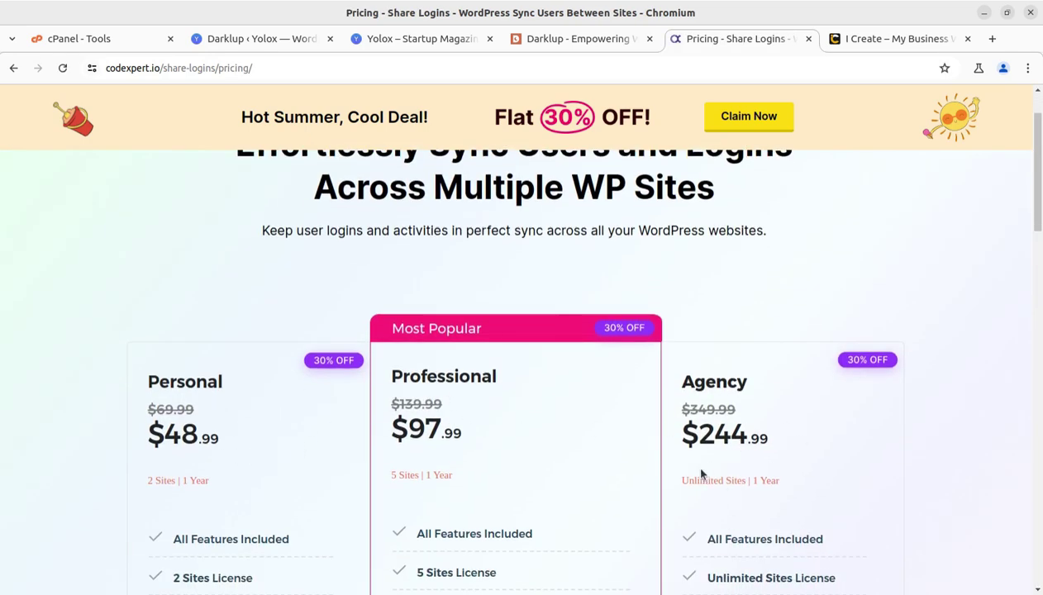
{"action": "scroll", "coordinate": [773, 591], "scroll_direction": "up", "scroll_amount": 1}
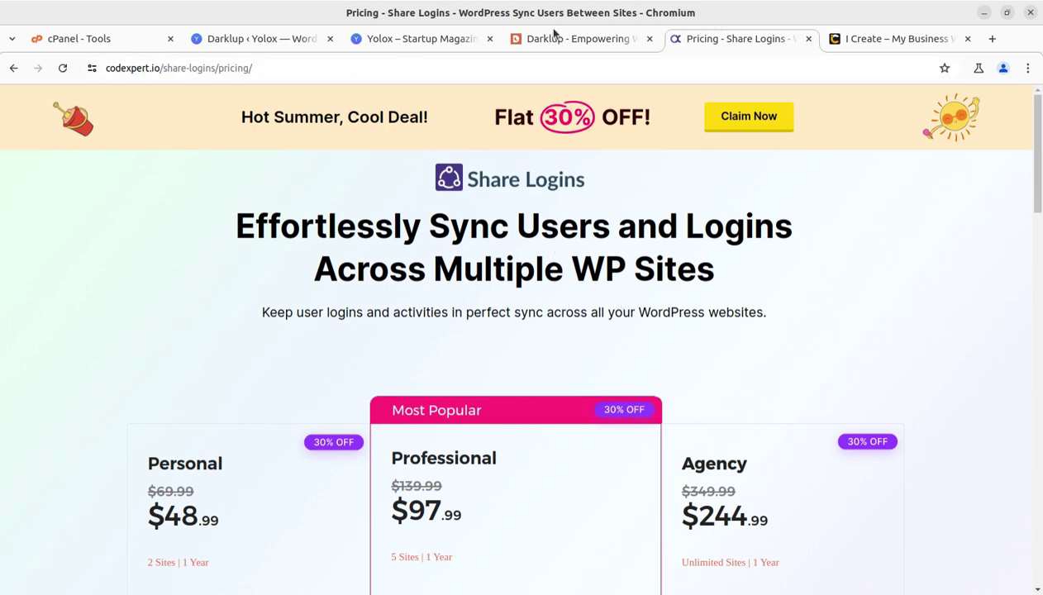
{"action": "left_click", "coordinate": [582, 41]}
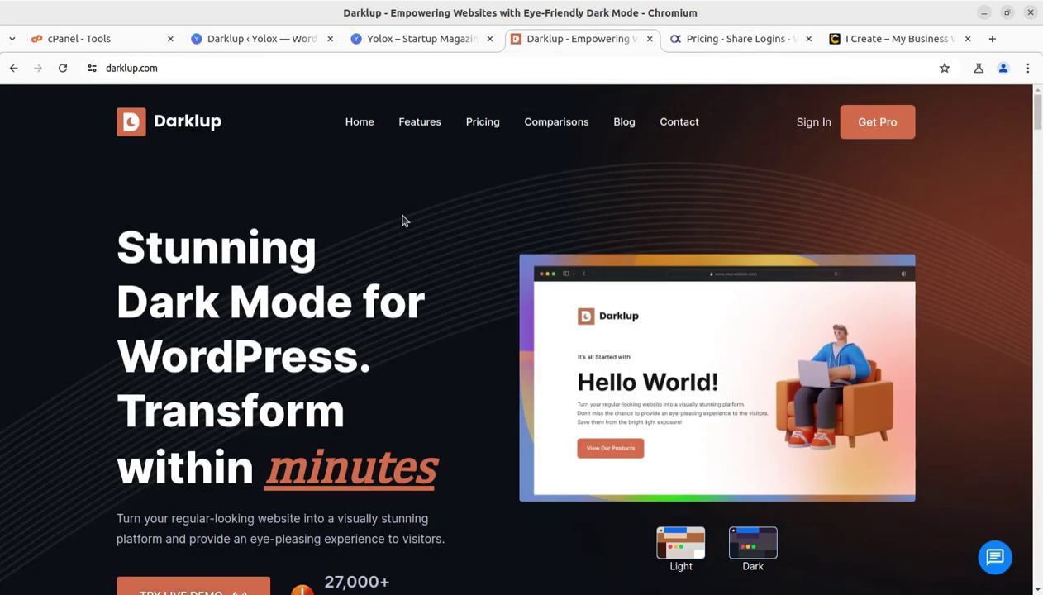
- Advance the Yolox front-page hero slider, then return to Darklup's Usage Analytics page
{"action": "scroll", "coordinate": [387, 441], "scroll_direction": "down", "scroll_amount": 2}
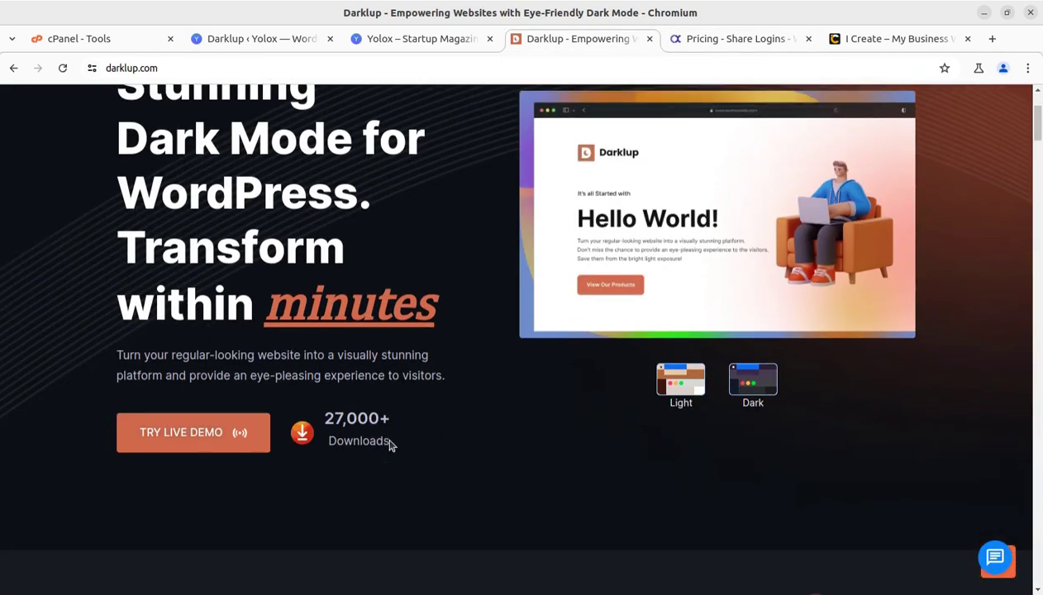
{"action": "scroll", "coordinate": [389, 447], "scroll_direction": "up", "scroll_amount": 2}
{"action": "left_click", "coordinate": [422, 42]}
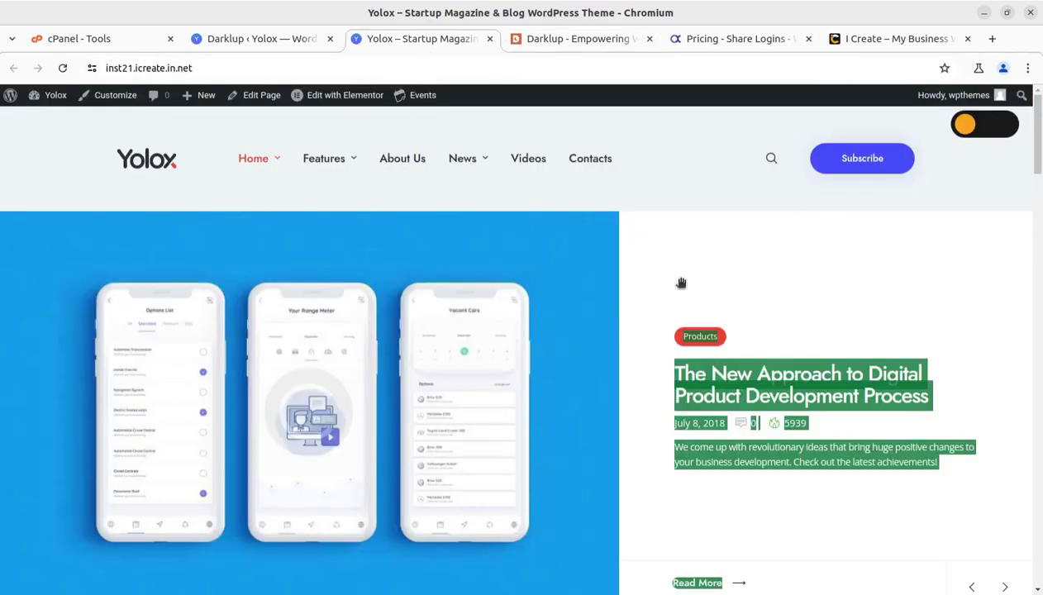
{"action": "left_click_drag", "start_coordinate": [644, 266], "coordinate": [655, 240]}
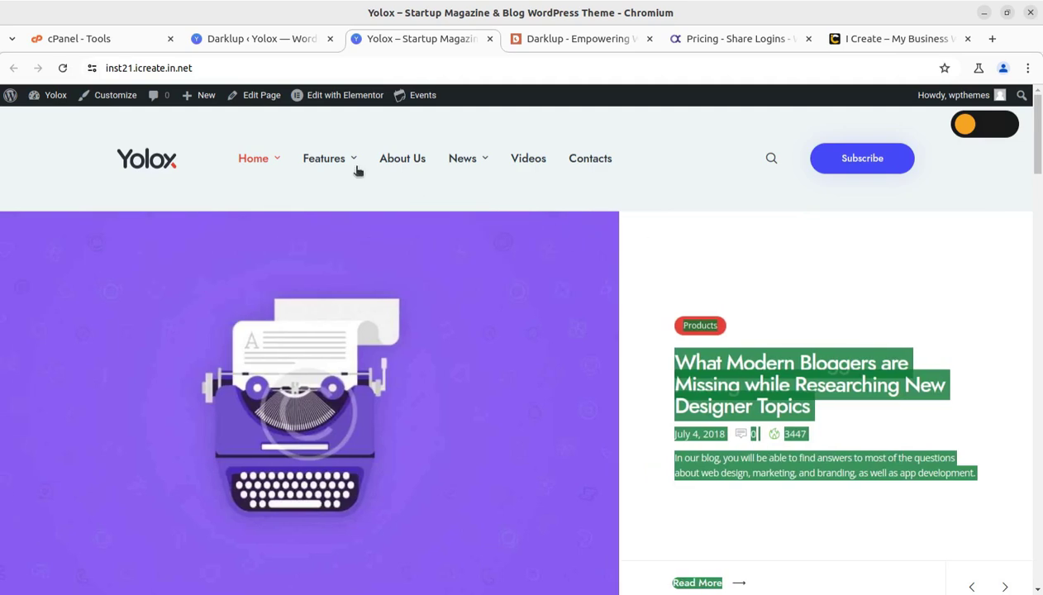
{"action": "left_click", "coordinate": [280, 39]}
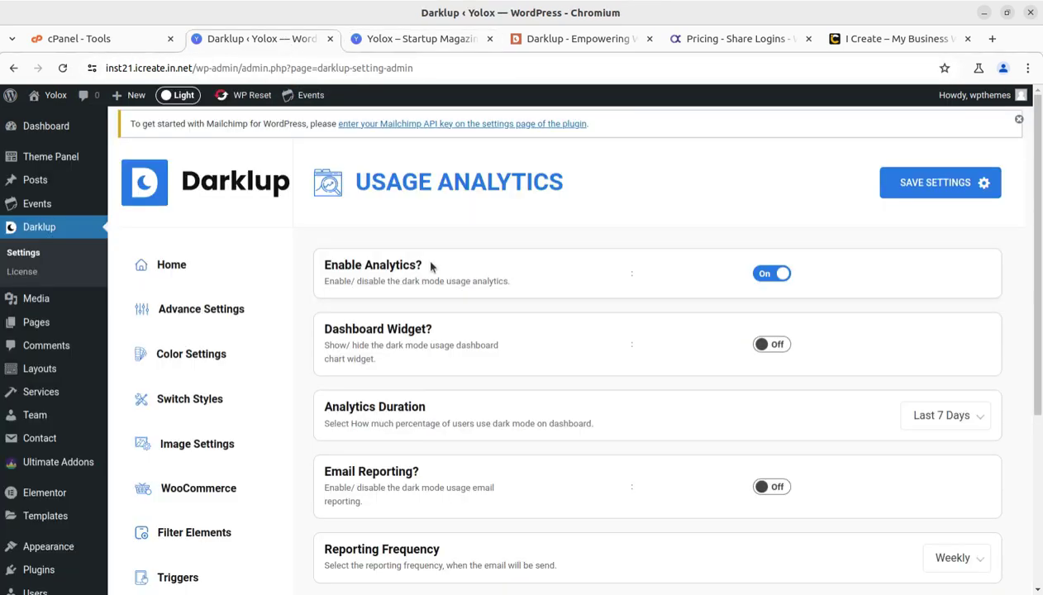
- Open Darklup's Advance Settings and highlight the Enable OS Aware Dark Mode title
{"action": "left_click", "coordinate": [176, 311]}
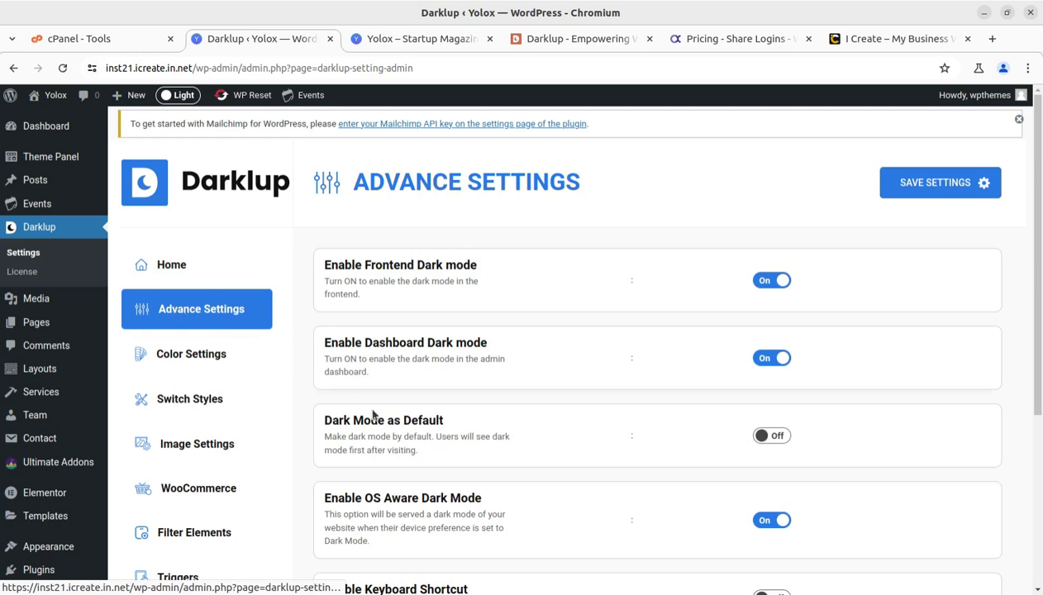
{"action": "scroll", "coordinate": [349, 374], "scroll_direction": "down", "scroll_amount": 4}
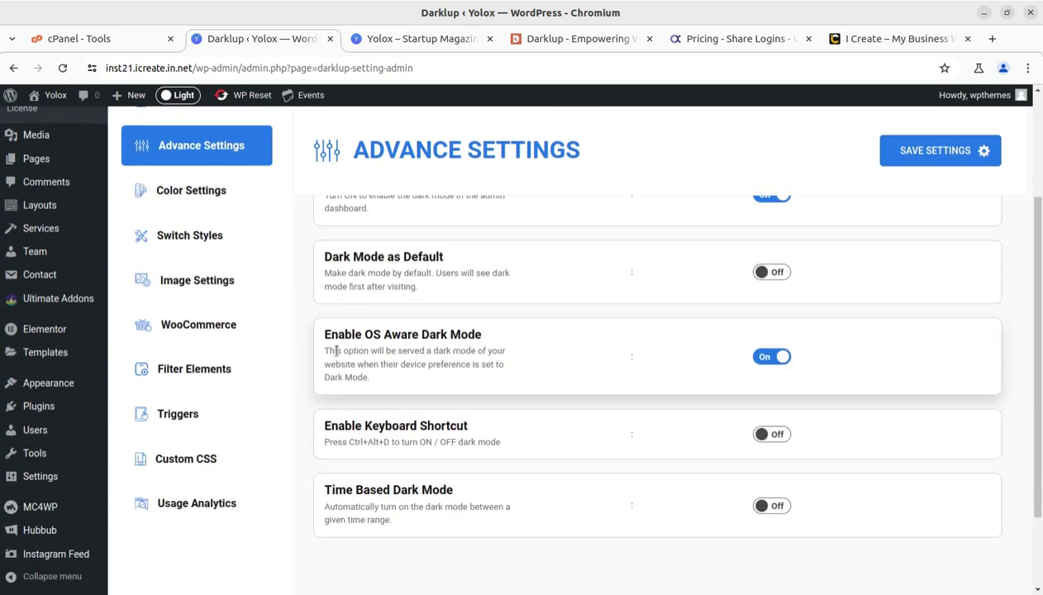
{"action": "left_click_drag", "start_coordinate": [502, 346], "coordinate": [320, 339]}
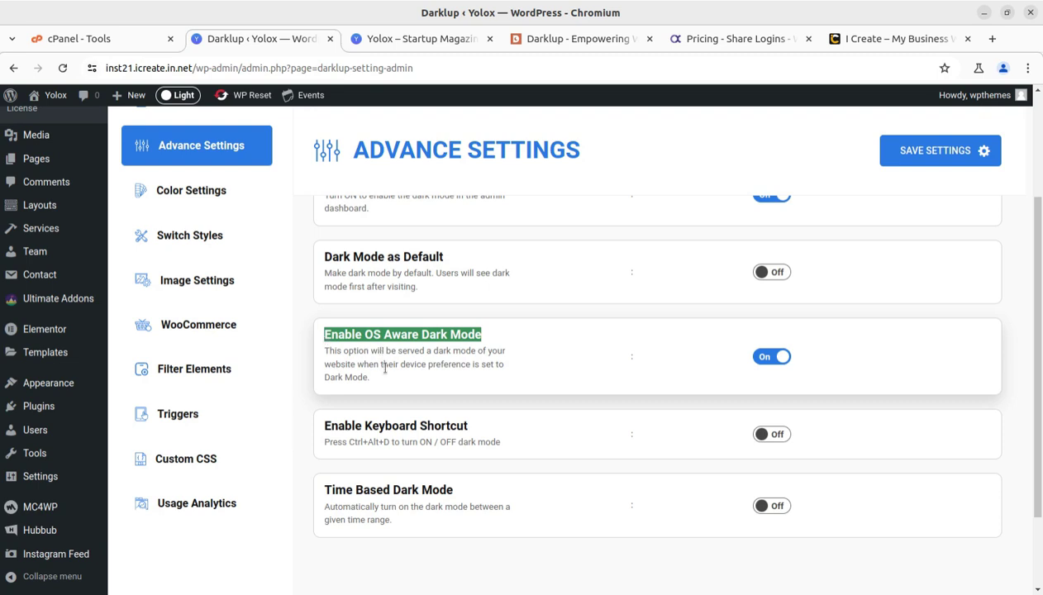
- Switch to the i-Create business website and glance over its homepage
{"action": "left_click", "coordinate": [857, 43]}
{"action": "scroll", "coordinate": [653, 248], "scroll_direction": "down", "scroll_amount": 5}
{"action": "scroll", "coordinate": [618, 312], "scroll_direction": "up", "scroll_amount": 8}
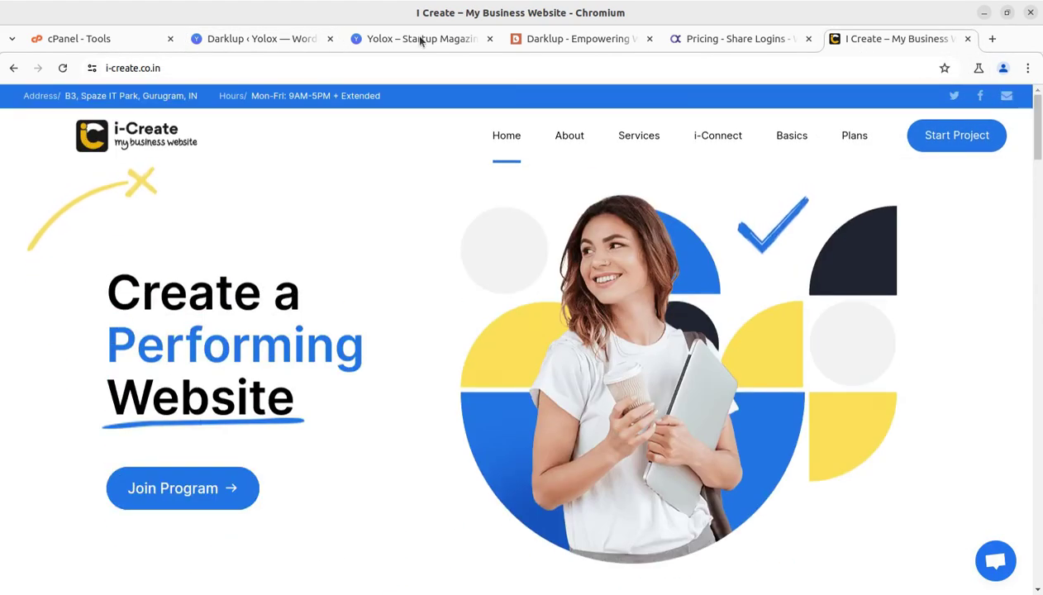
- Glance at the Darklup site and the Share Logins pricing headline, then show the Yolox front page
{"action": "left_click", "coordinate": [529, 39]}
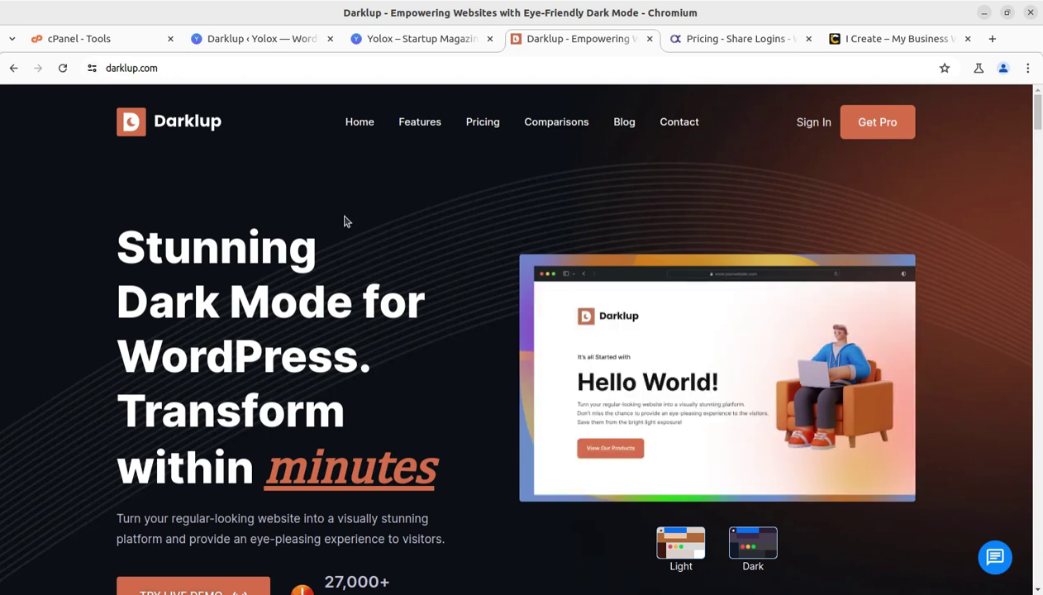
{"action": "left_click", "coordinate": [730, 38]}
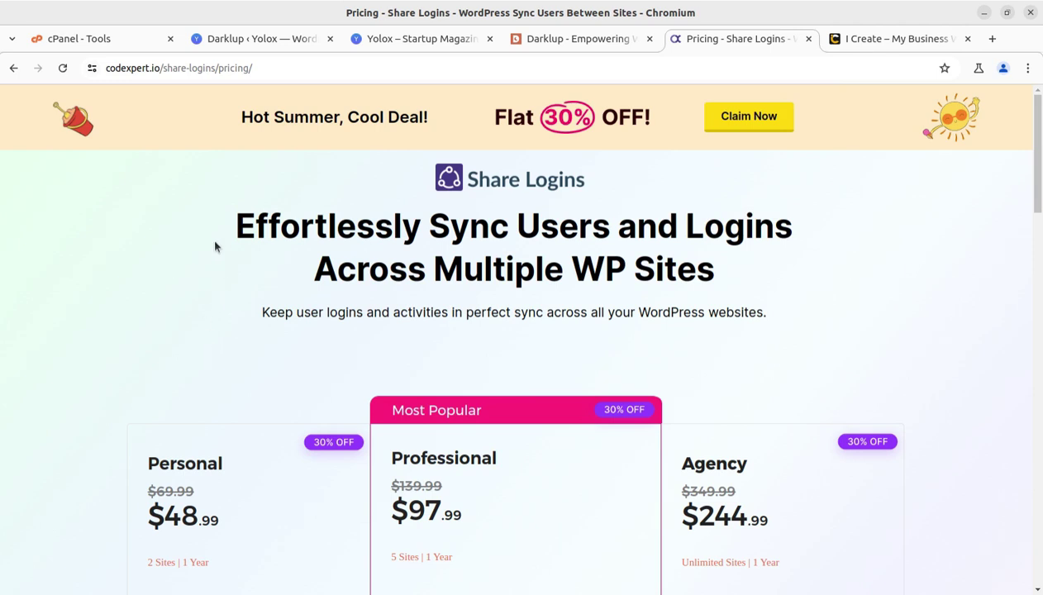
{"action": "left_click_drag", "start_coordinate": [214, 245], "coordinate": [851, 246]}
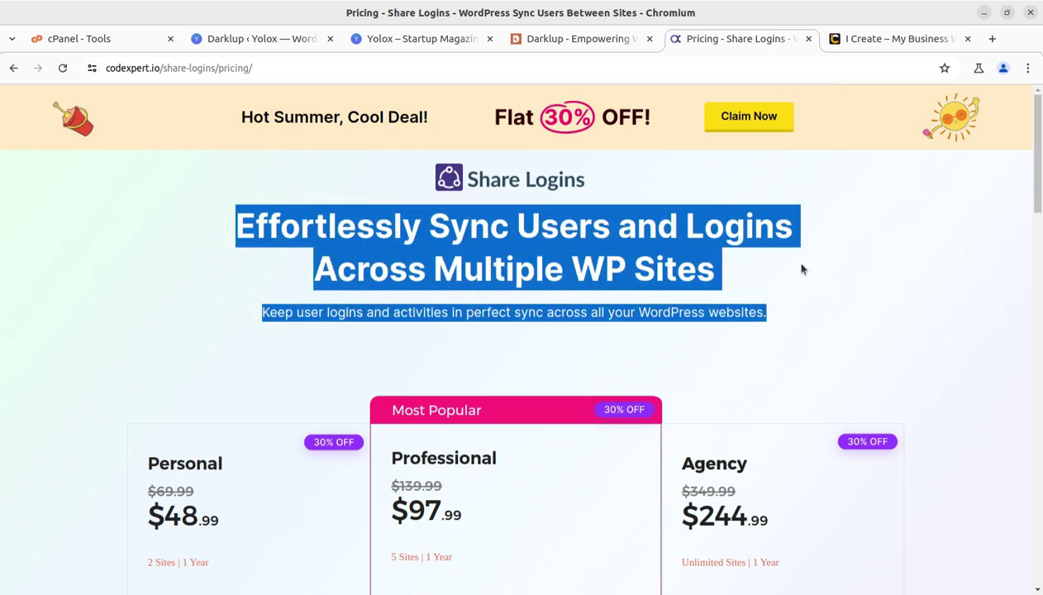
{"action": "left_click", "coordinate": [742, 277]}
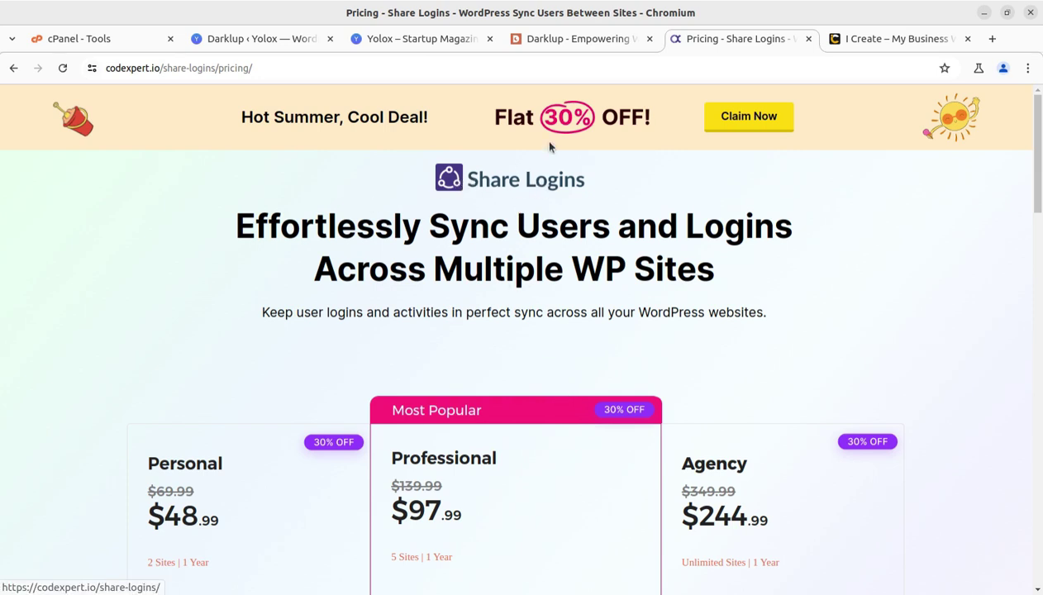
{"action": "left_click", "coordinate": [533, 41]}
{"action": "left_click", "coordinate": [419, 40]}
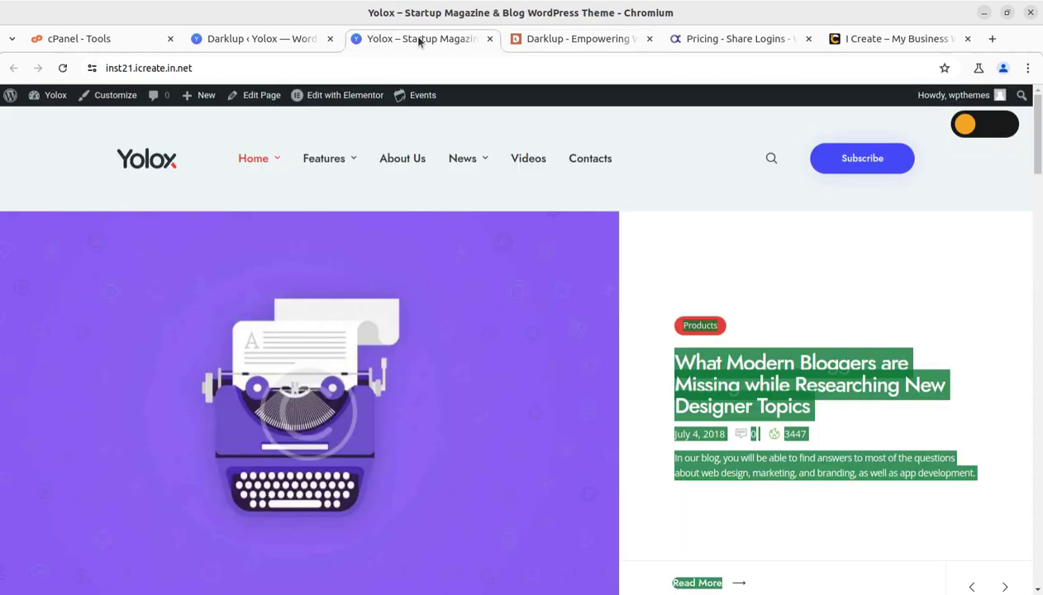
- Return to WordPress admin and view Darklup's Home page with its Important Note and tutorial videos
{"action": "left_click", "coordinate": [230, 40]}
{"action": "scroll", "coordinate": [518, 205], "scroll_direction": "up", "scroll_amount": 3}
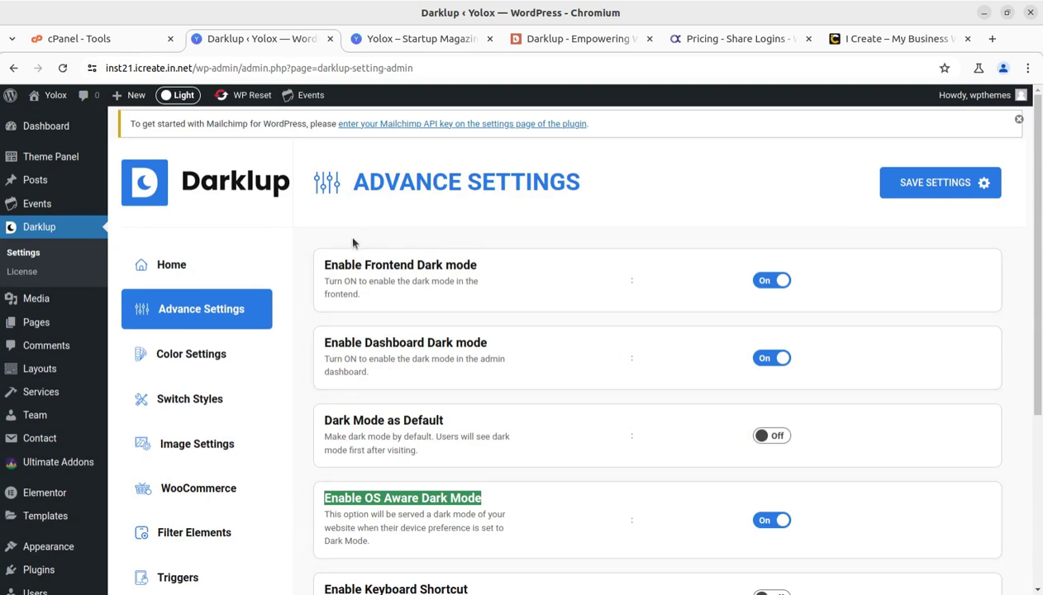
{"action": "left_click", "coordinate": [185, 266]}
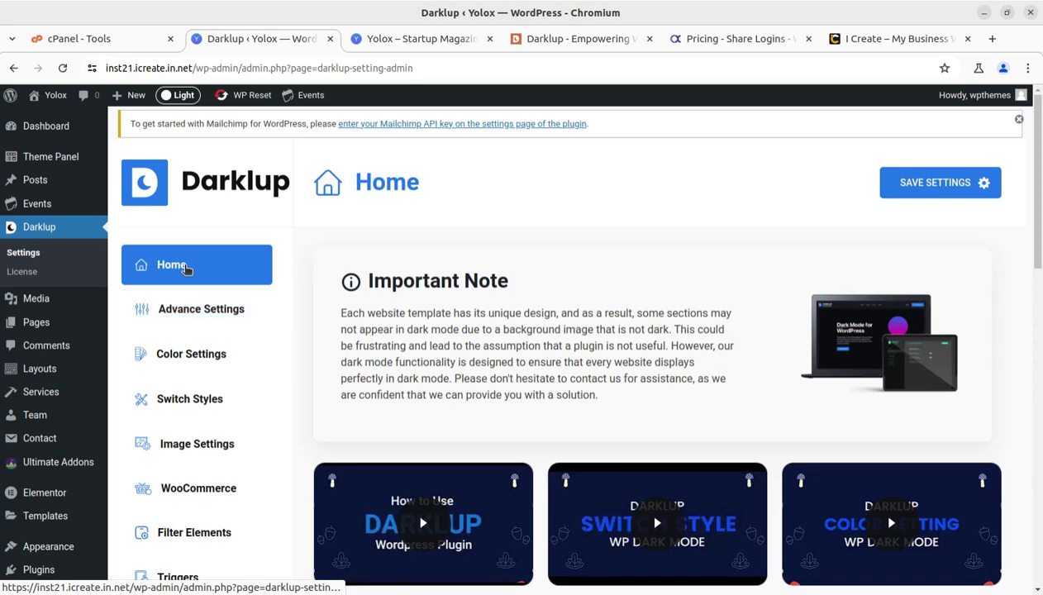
{"action": "scroll", "coordinate": [549, 404], "scroll_direction": "down", "scroll_amount": 3}
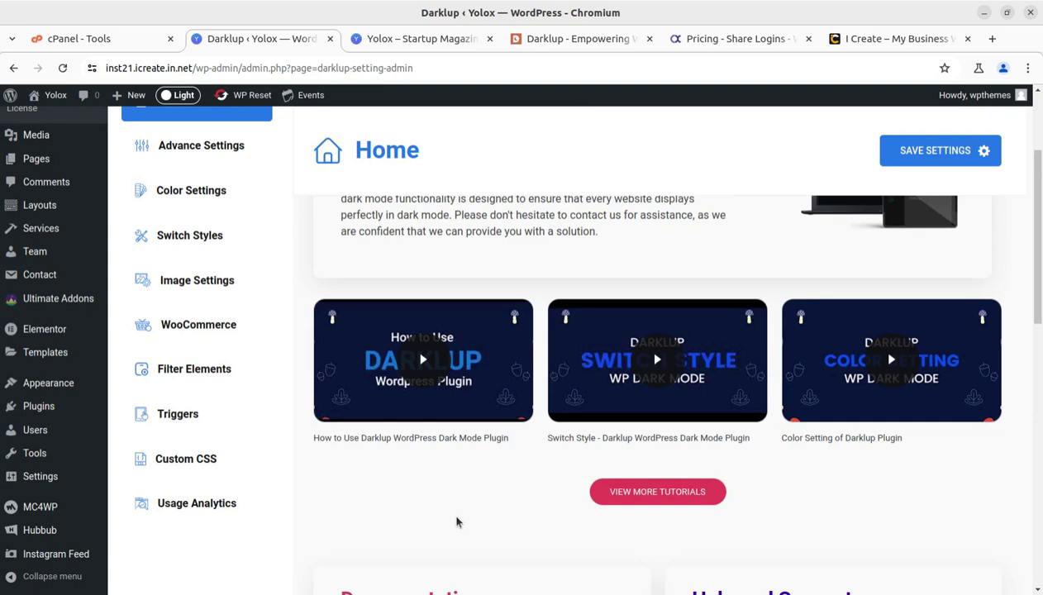
{"action": "scroll", "coordinate": [456, 521], "scroll_direction": "up", "scroll_amount": 3}
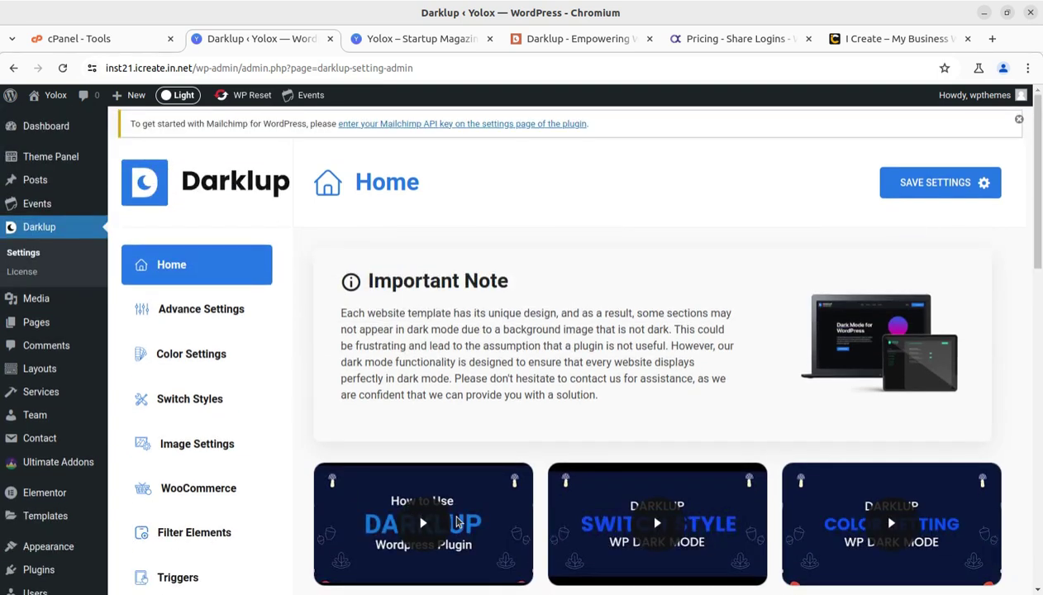